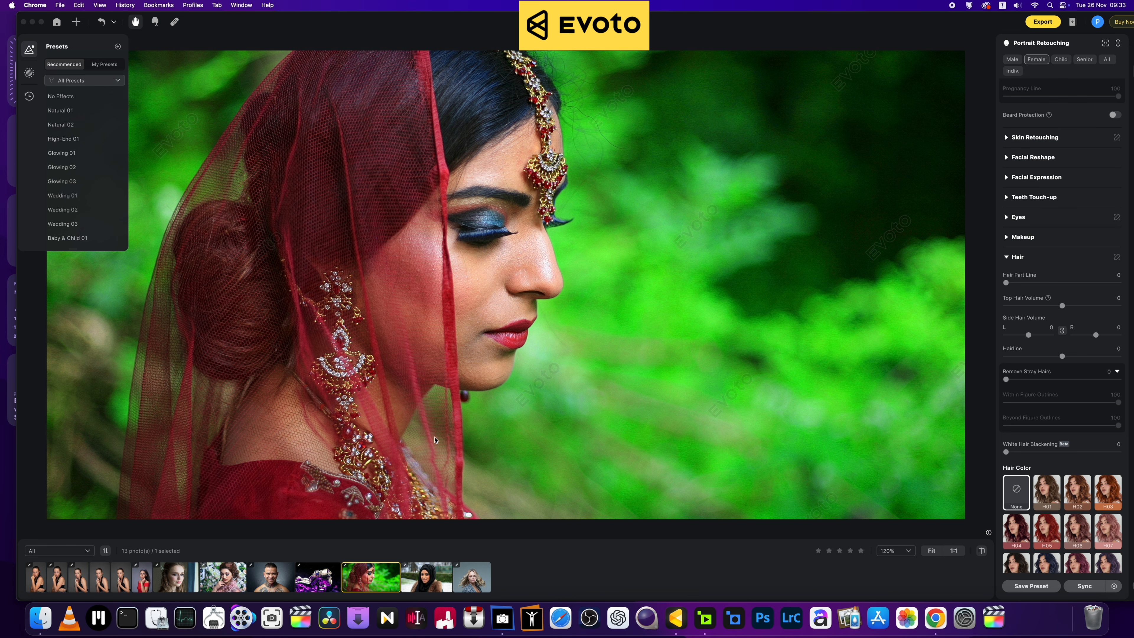
# Step: Zoom around the bride portrait, then open the purple-lit sapphire and silver rings photo
pyautogui.scroll(4, 386, 376)
pyautogui.scroll(-5, 387, 376)
pyautogui.scroll(5, 386, 376)
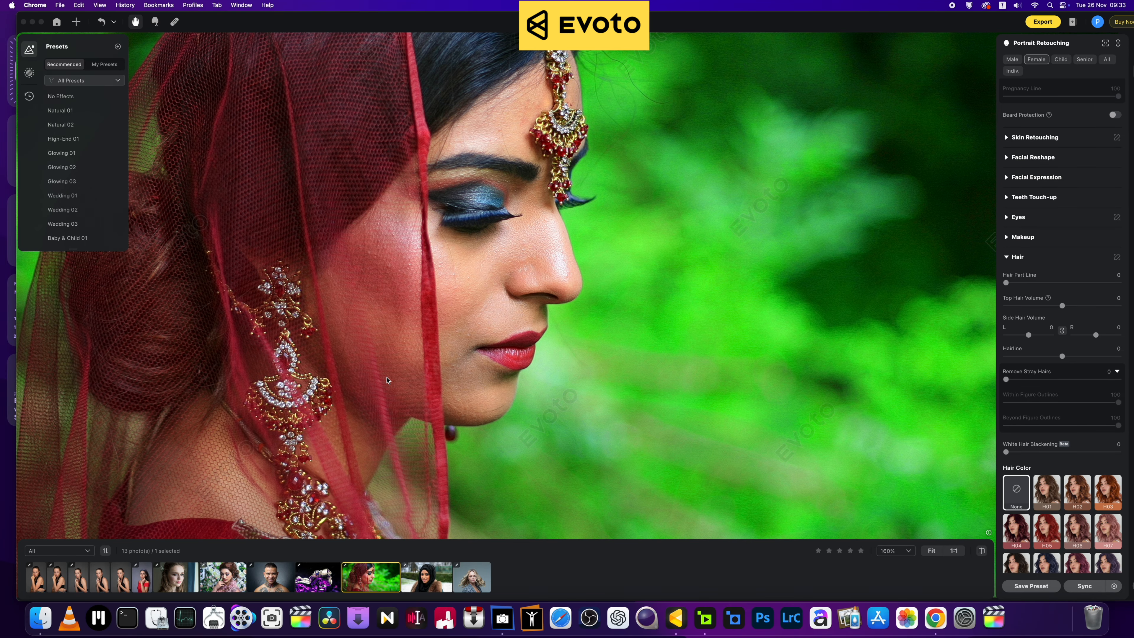
pyautogui.scroll(-3, 387, 380)
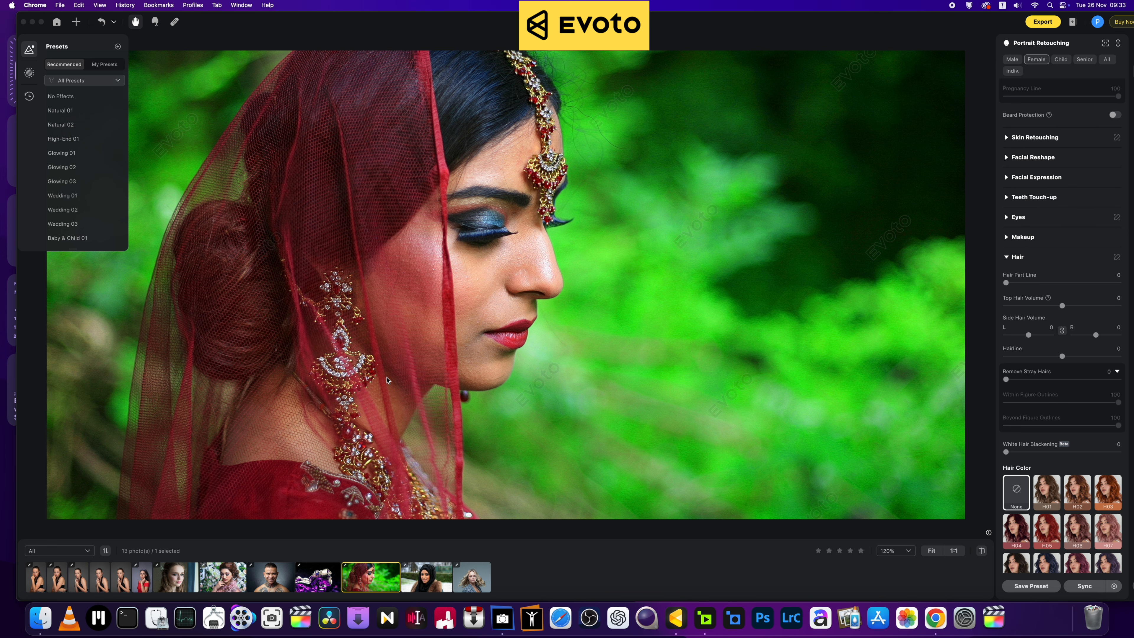
pyautogui.scroll(2, 387, 380)
pyautogui.scroll(-1, 386, 380)
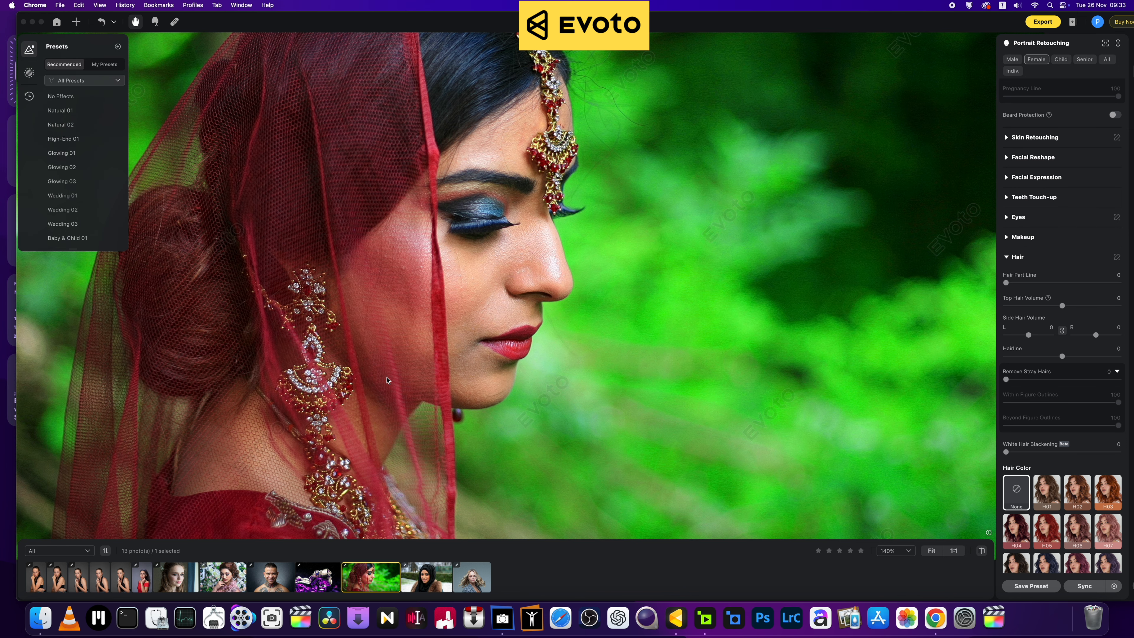
pyautogui.scroll(-1, 386, 380)
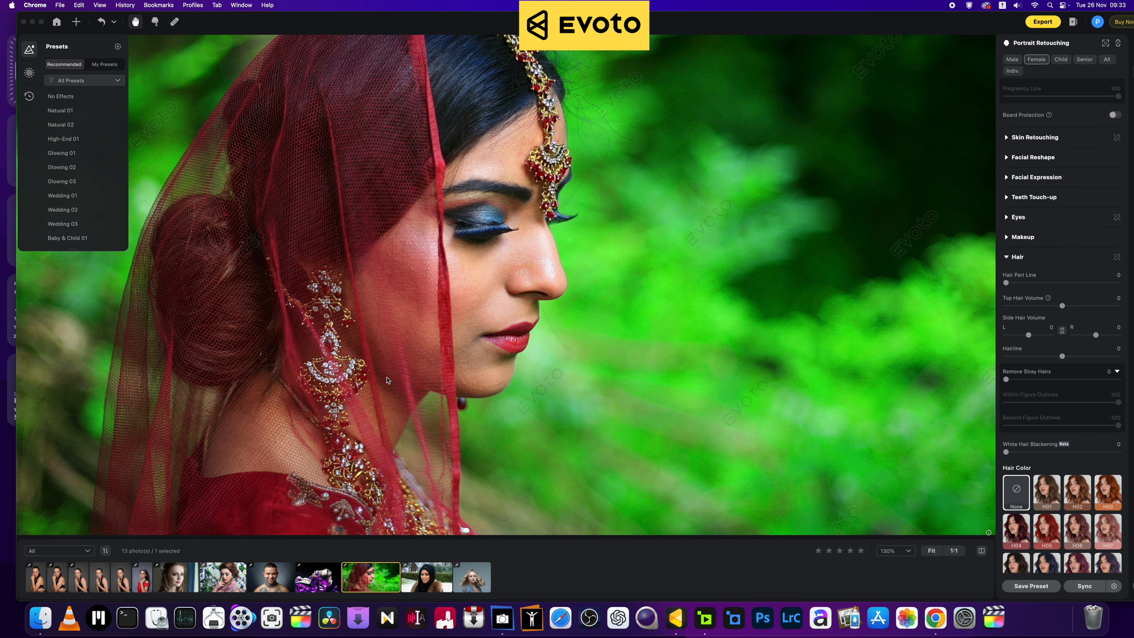
pyautogui.scroll(3, 386, 380)
pyautogui.scroll(-4, 387, 381)
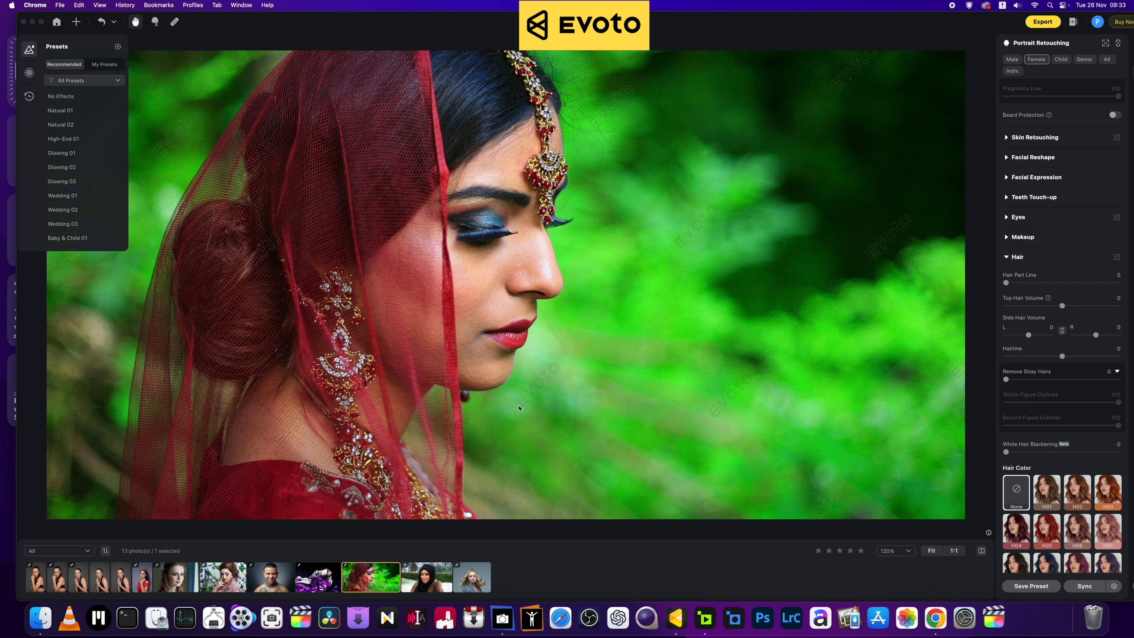
pyautogui.click(310, 586)
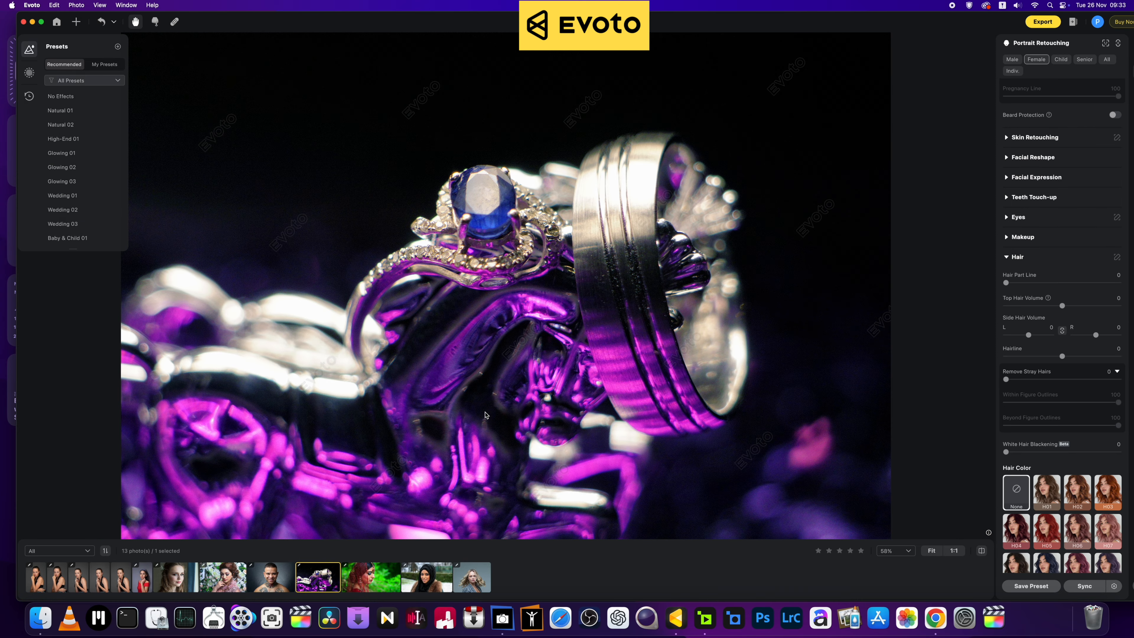
# Step: Zoom around the purple-lit rings photo, then step back to the previous filmstrip photo
pyautogui.scroll(-4, 487, 416)
pyautogui.scroll(3, 486, 415)
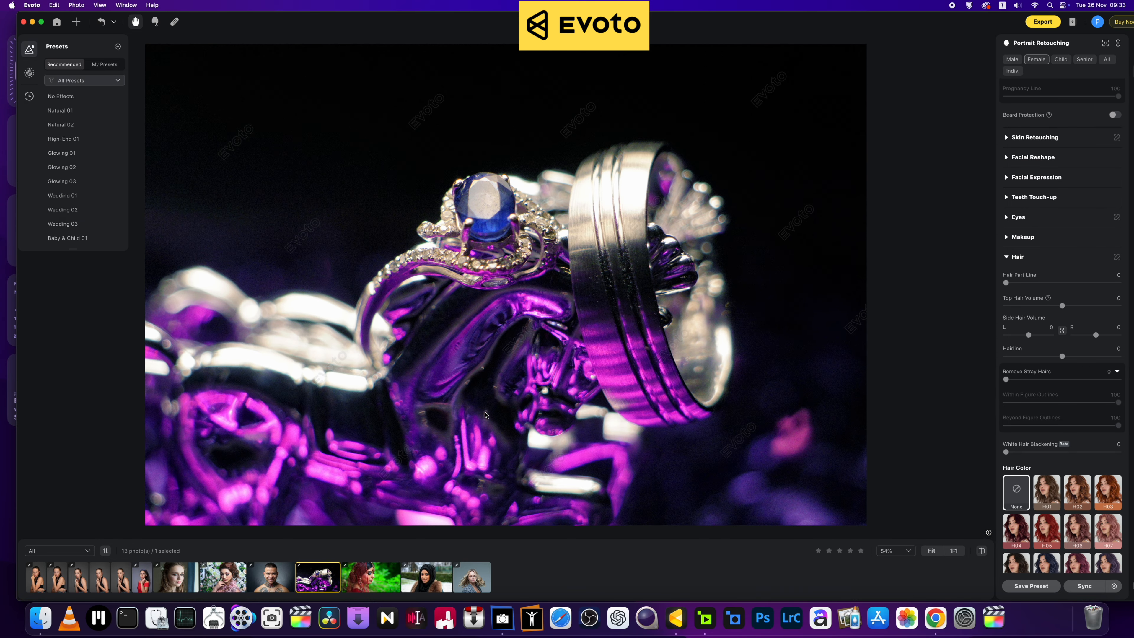
pyautogui.scroll(-2, 485, 415)
pyautogui.scroll(3, 486, 414)
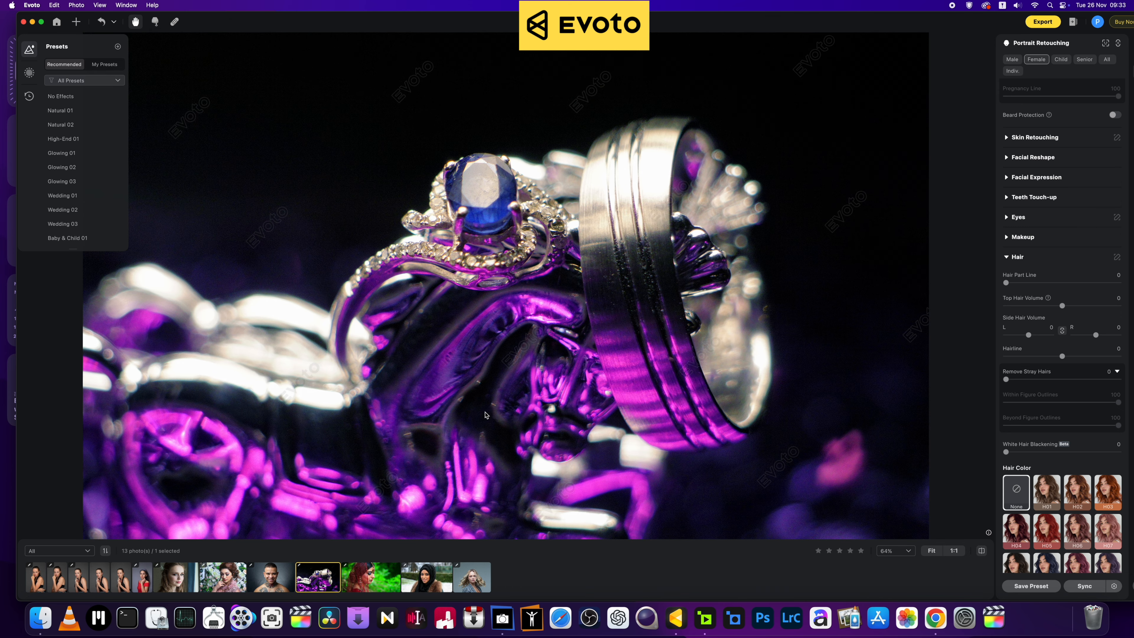
pyautogui.scroll(-3, 485, 415)
pyautogui.scroll(2, 486, 414)
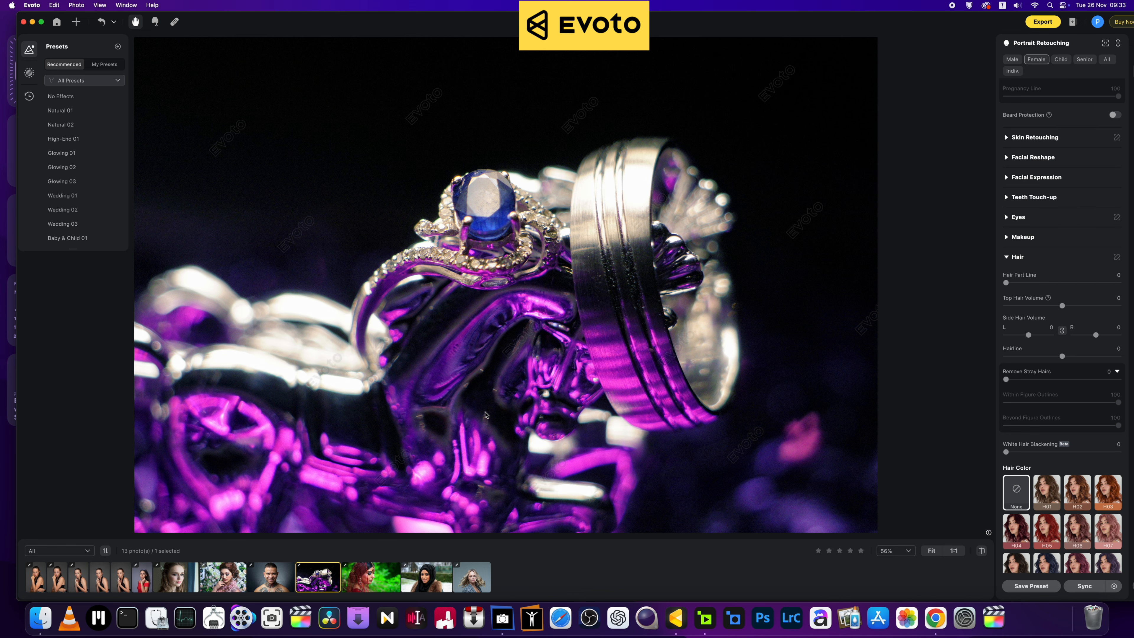
pyautogui.scroll(-3, 486, 415)
pyautogui.scroll(4, 486, 414)
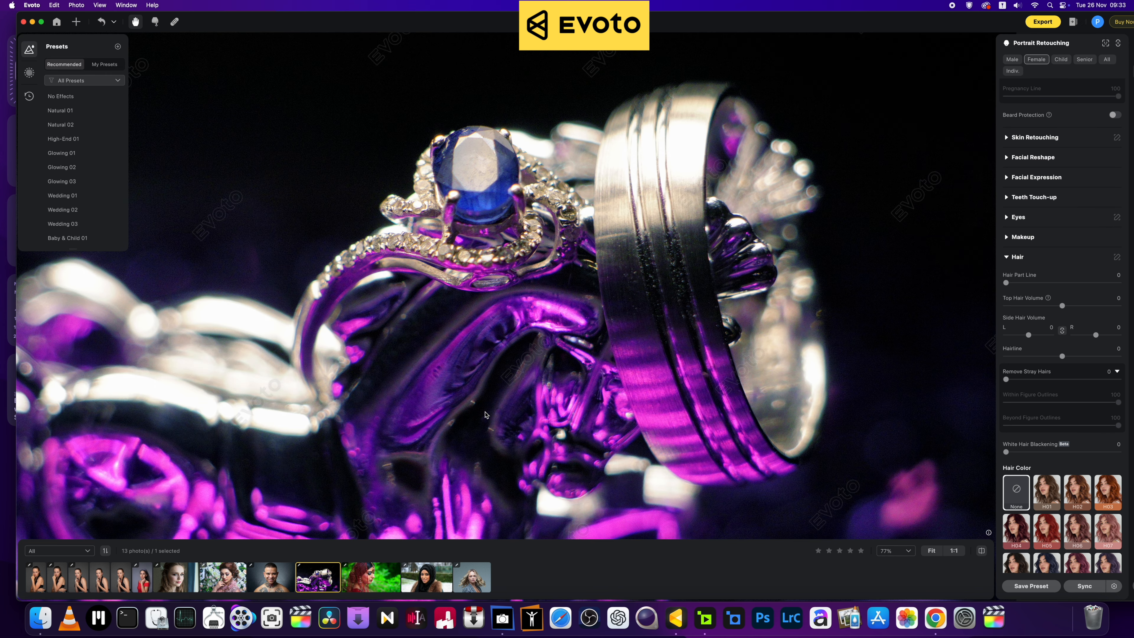
pyautogui.scroll(-3, 486, 415)
pyautogui.scroll(3, 485, 415)
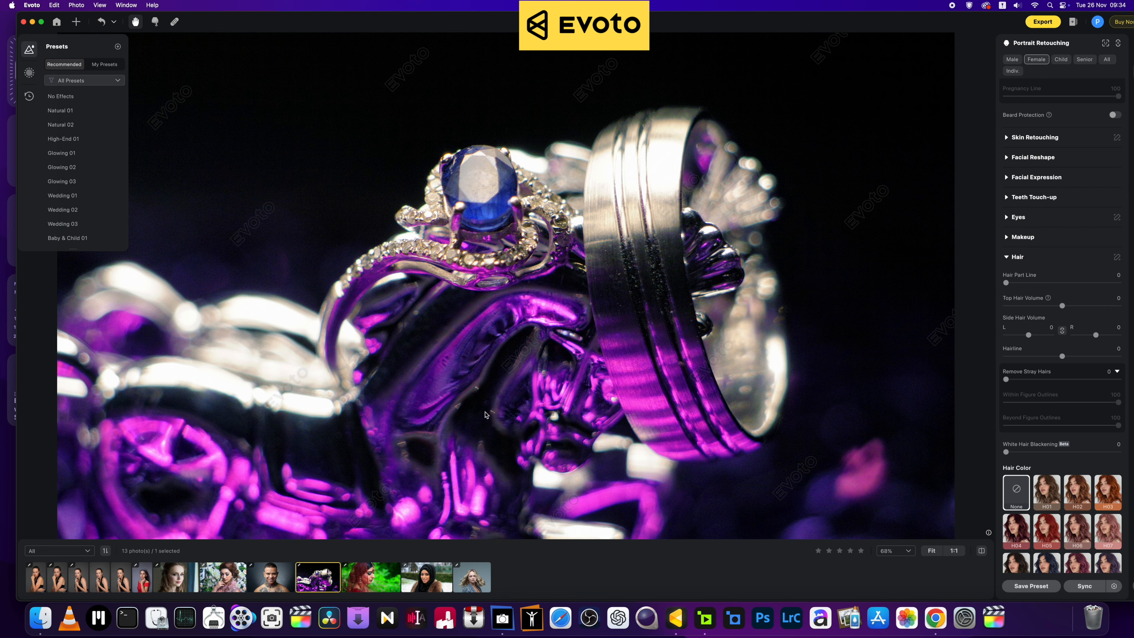
pyautogui.scroll(-2, 486, 414)
pyautogui.scroll(2, 485, 414)
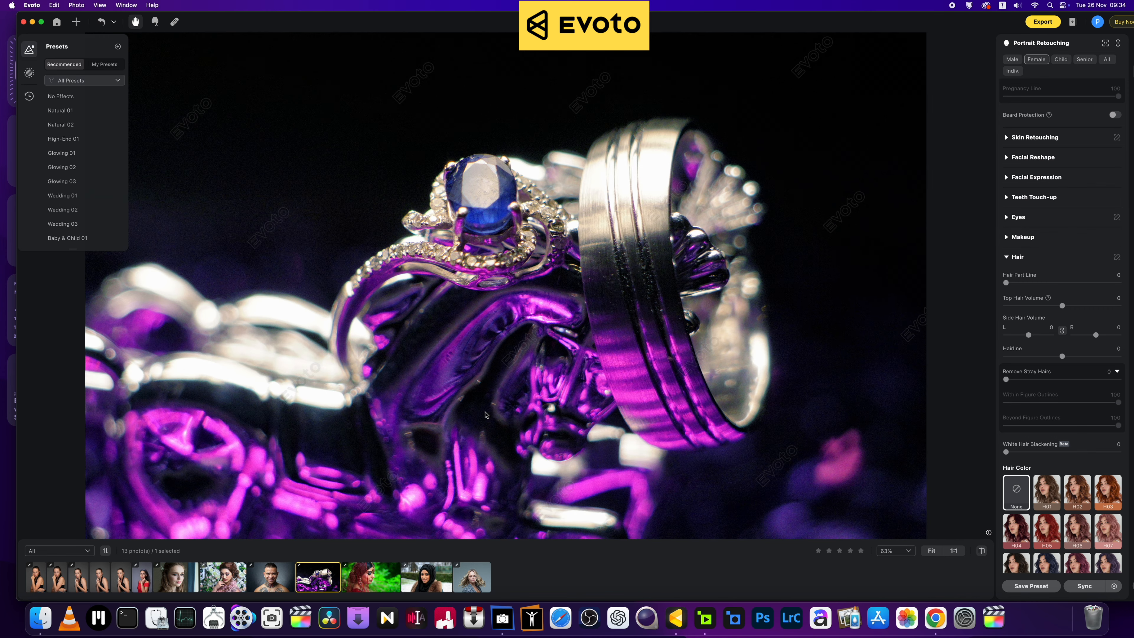
pyautogui.scroll(-3, 486, 414)
pyautogui.press('Left')
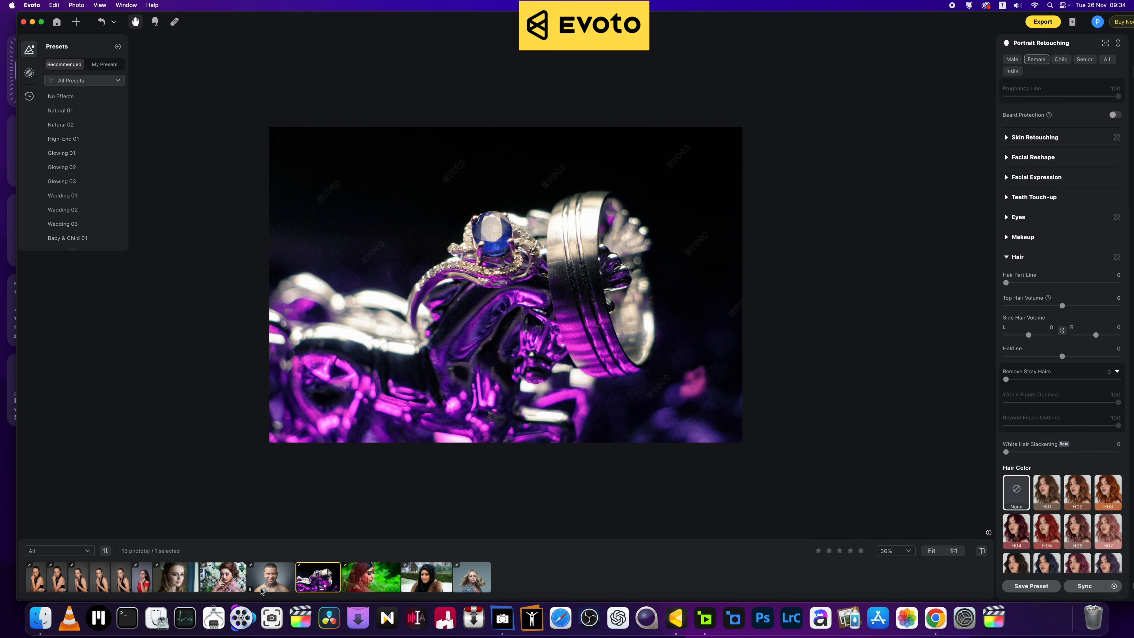
# Step: Zoom around the tattooed man's portrait, then switch to the woman with flowers in her hair
pyautogui.scroll(3, 411, 405)
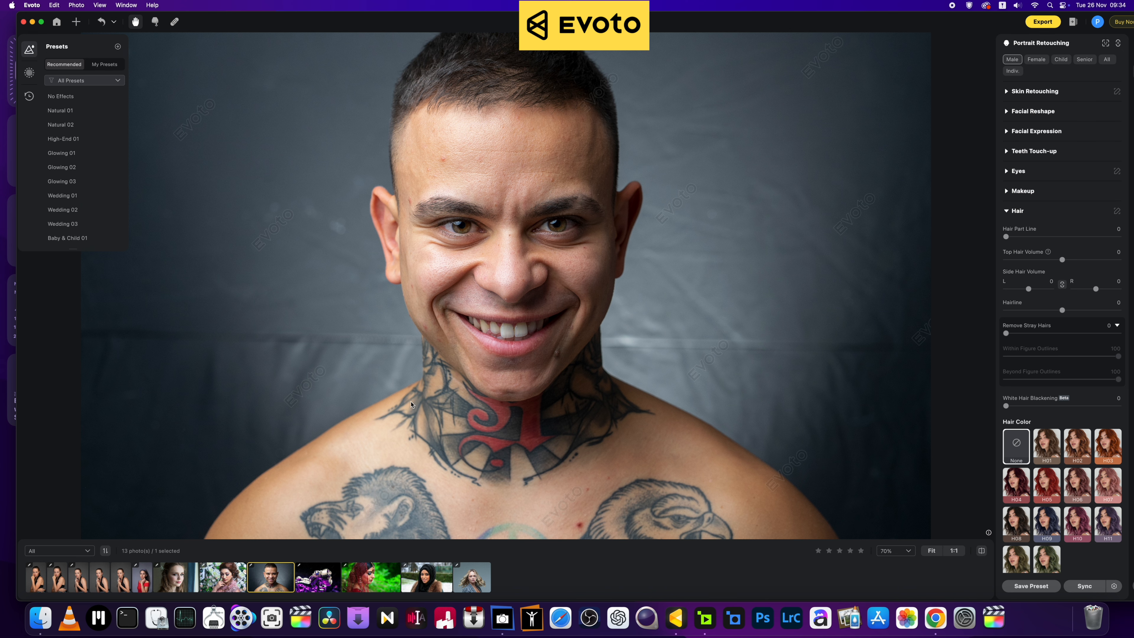
pyautogui.scroll(2, 411, 404)
pyautogui.scroll(2, 411, 404)
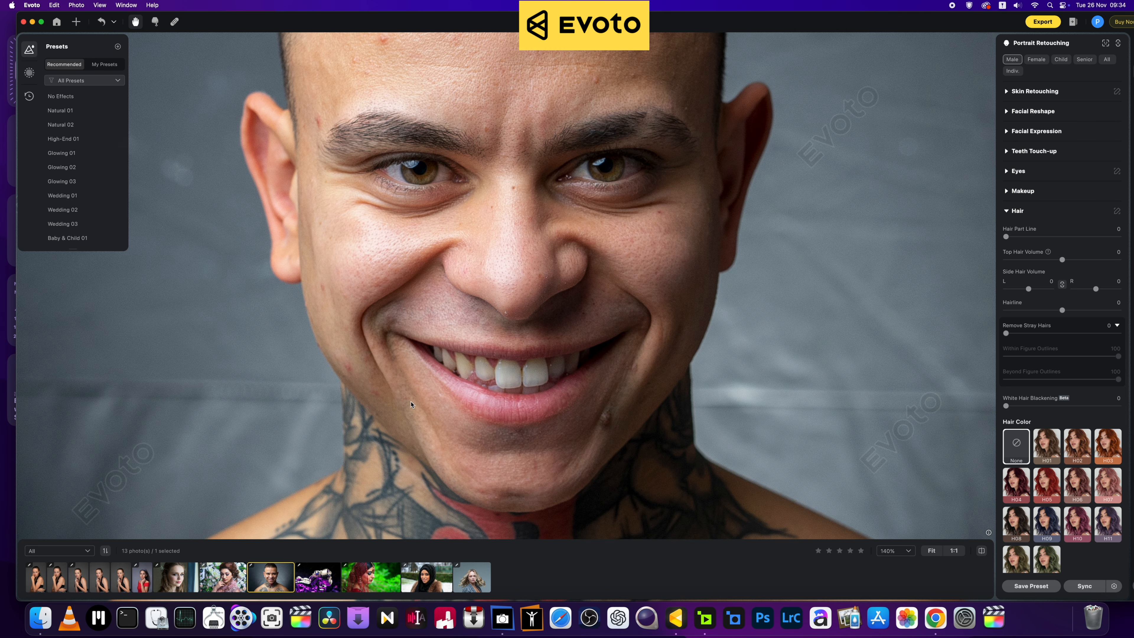
pyautogui.scroll(-3, 411, 404)
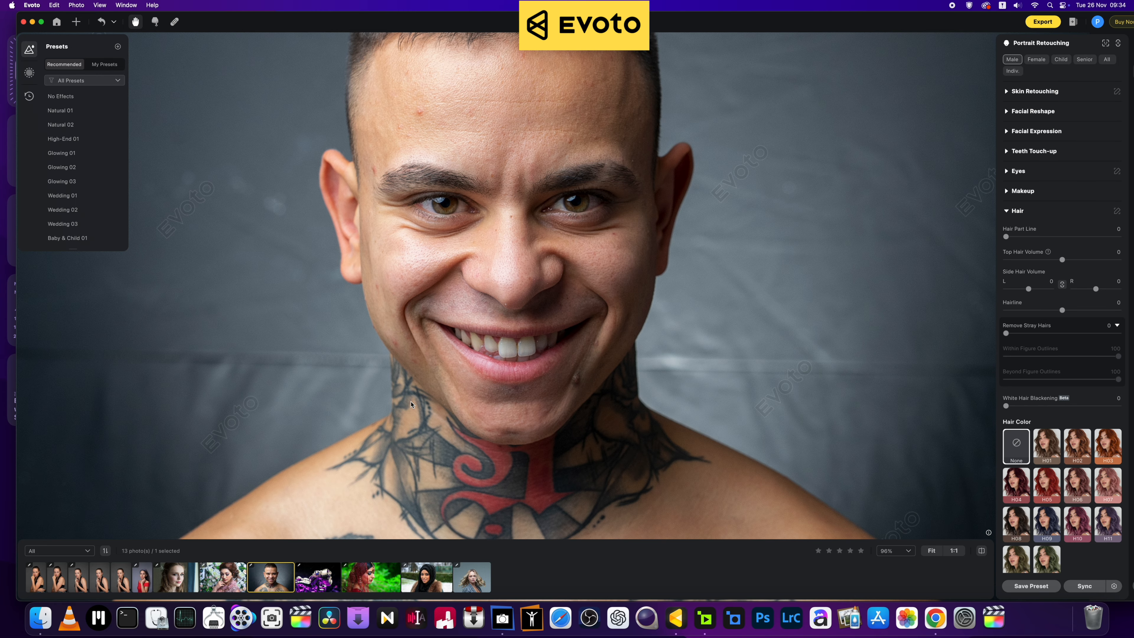
pyautogui.scroll(3, 411, 404)
pyautogui.scroll(-2, 411, 405)
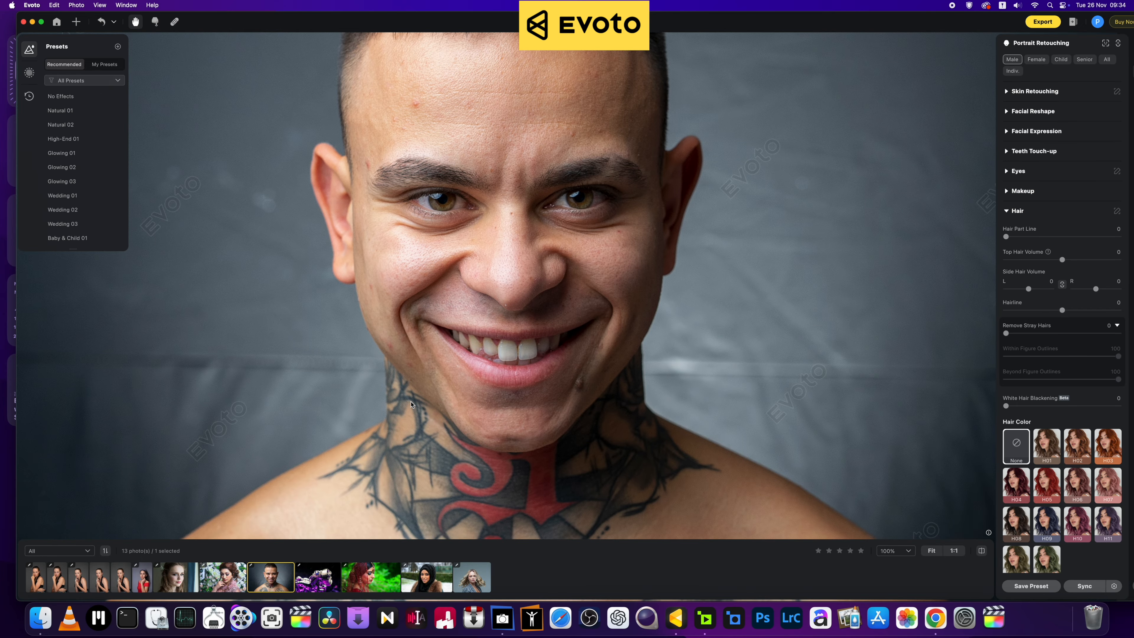
pyautogui.scroll(3, 411, 404)
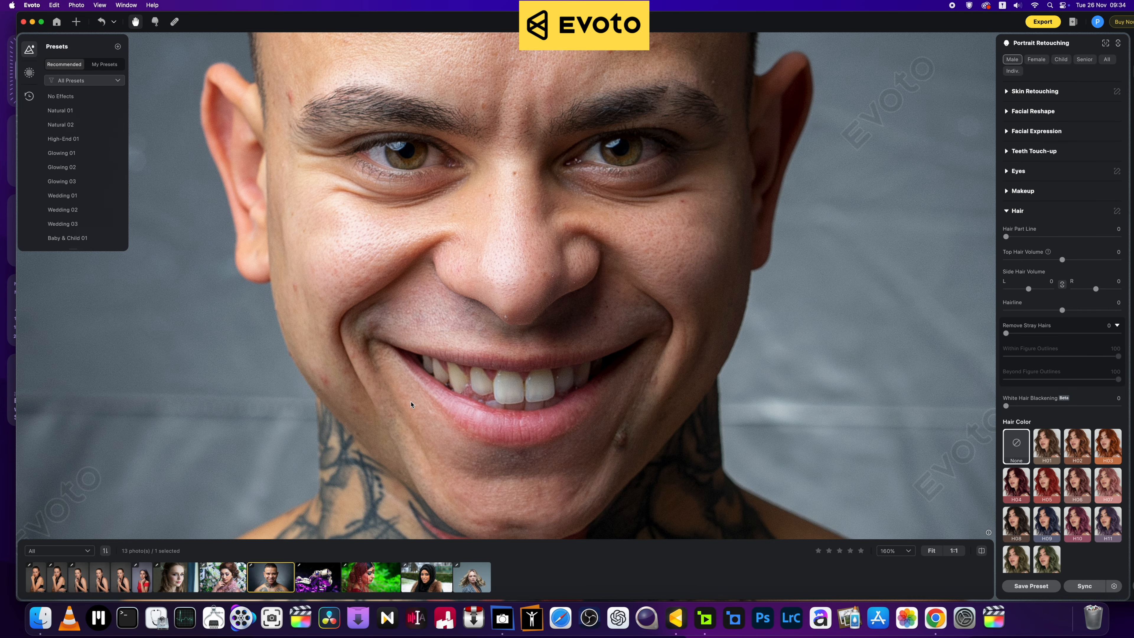
pyautogui.scroll(-3, 411, 404)
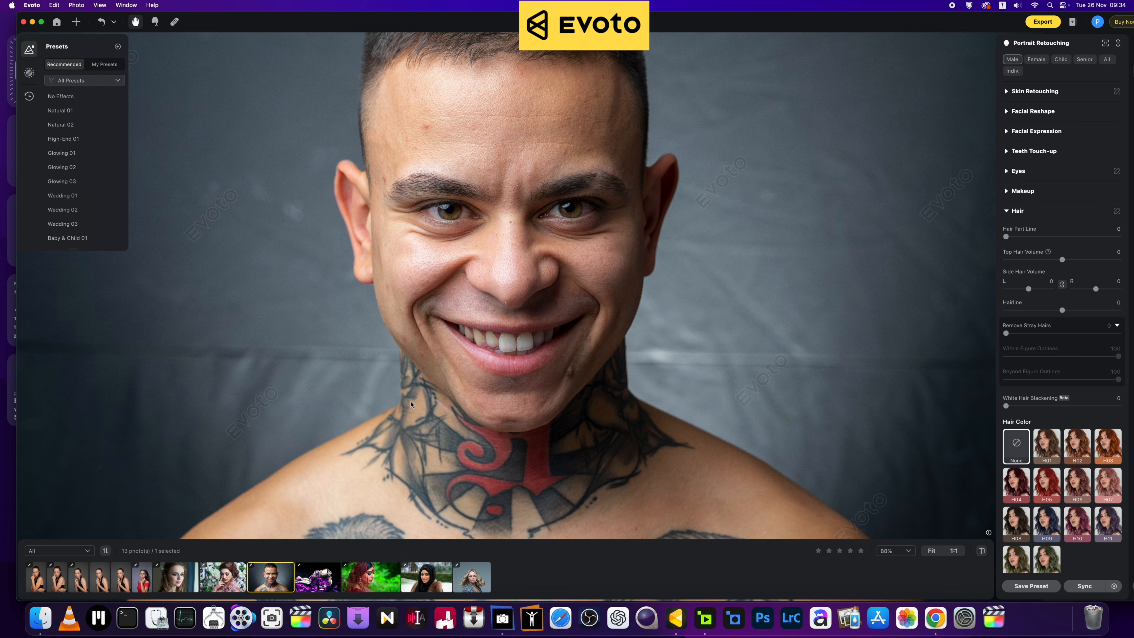
pyautogui.scroll(3, 411, 404)
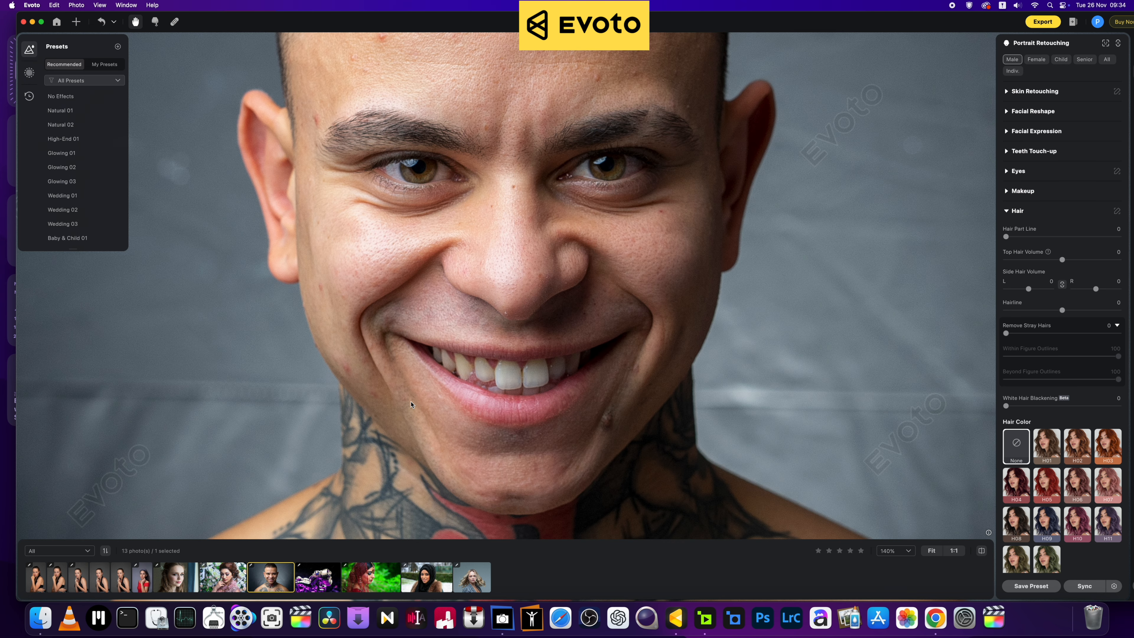
pyautogui.scroll(-3, 411, 404)
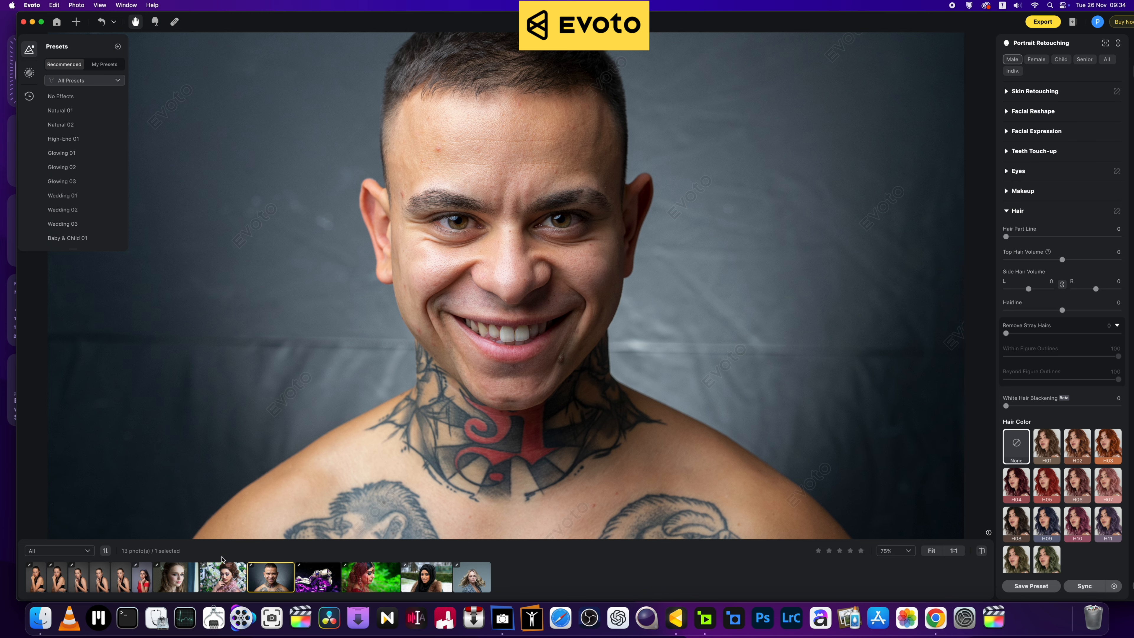
pyautogui.click(176, 577)
pyautogui.scroll(2, 338, 410)
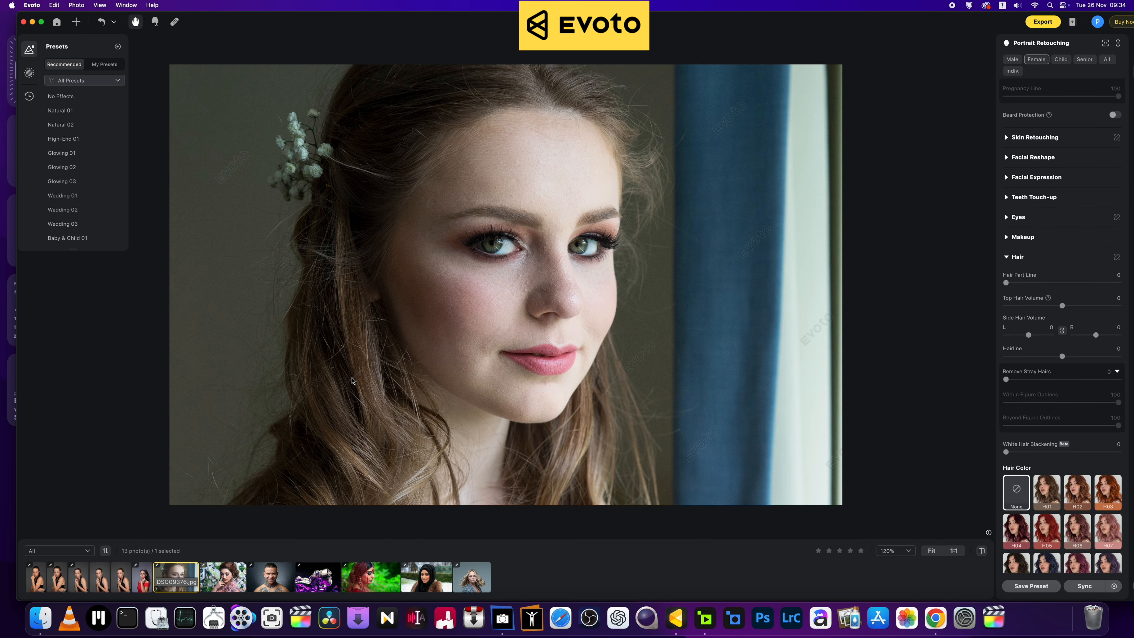
pyautogui.scroll(2, 348, 393)
pyautogui.scroll(-1, 353, 381)
pyautogui.scroll(2, 353, 381)
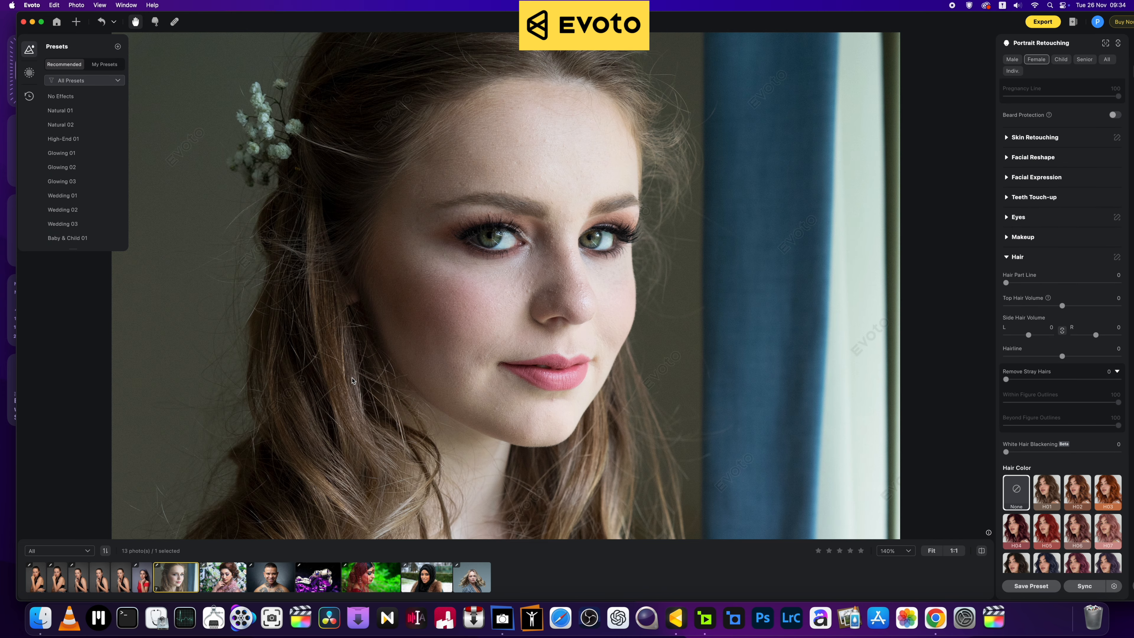
pyautogui.scroll(2, 352, 381)
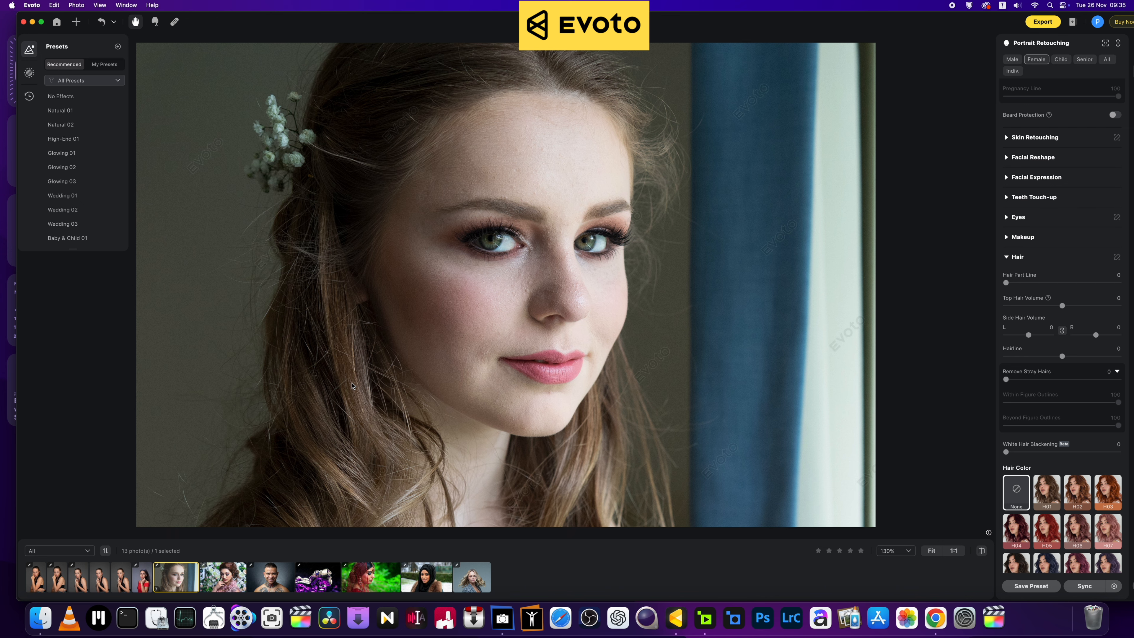
pyautogui.press('super+equal')
pyautogui.press('super+minus')
pyautogui.press('super+minus')
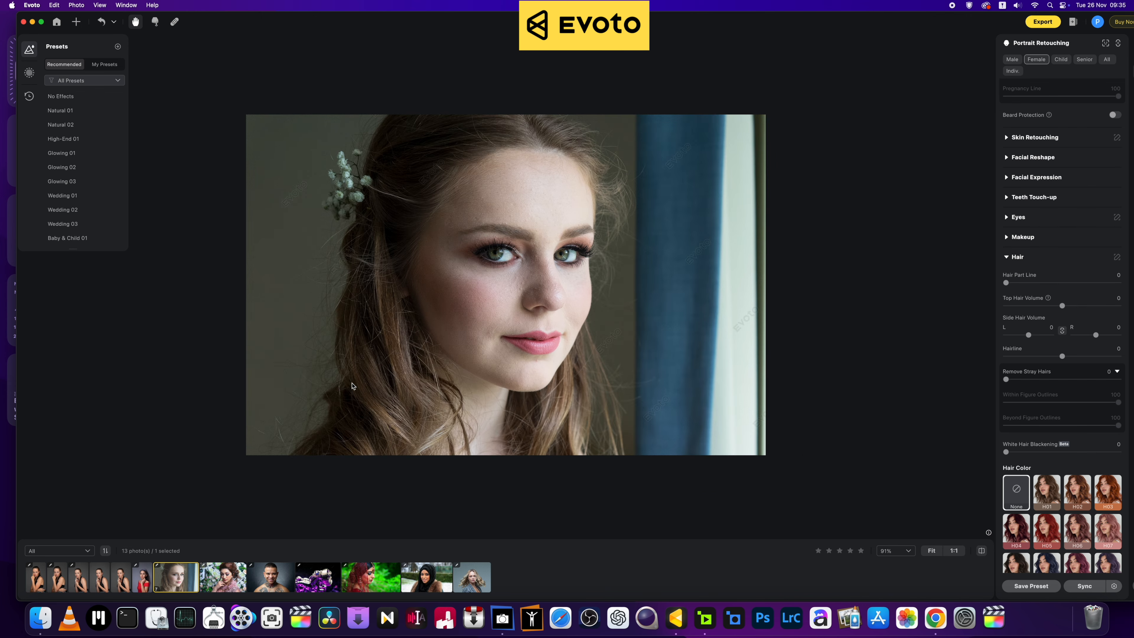
pyautogui.press('super+equal')
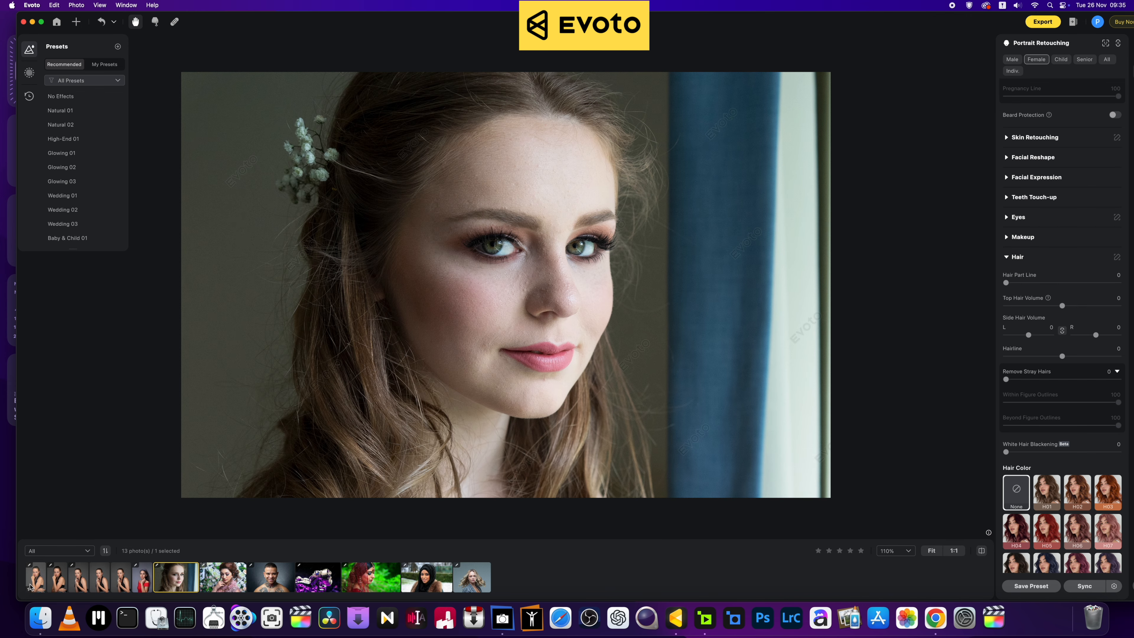
# Step: Open the first photo of the set and zoom and pan to inspect the face and lips
pyautogui.click(36, 585)
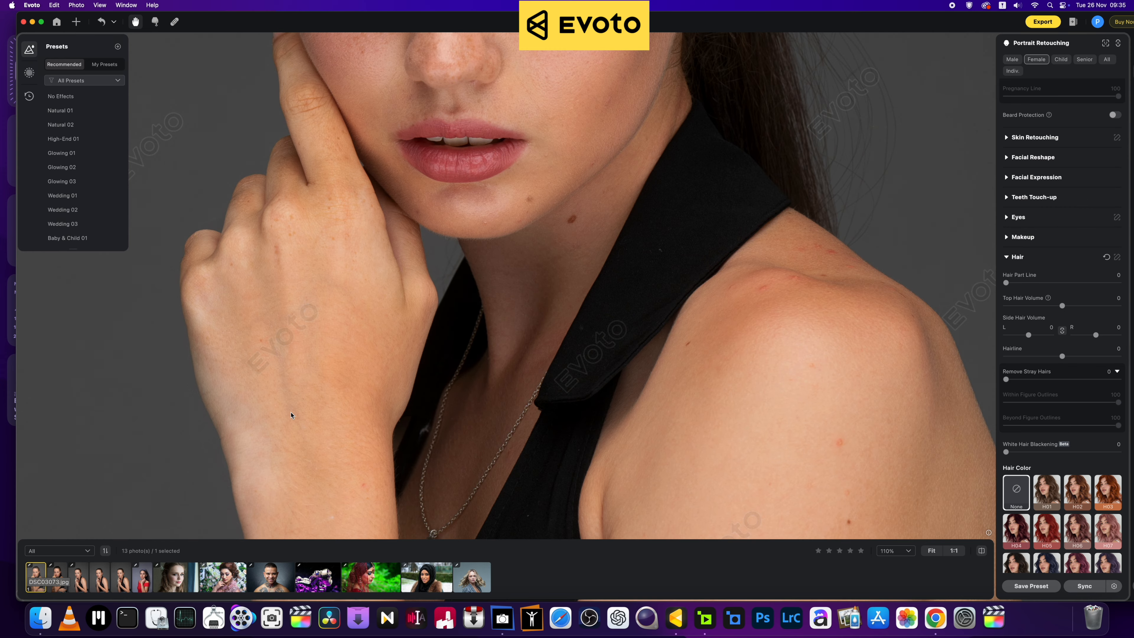
pyautogui.press('super+minus')
pyautogui.press('super+minus')
pyautogui.moveTo(425, 188); pyautogui.dragTo(427, 336)
pyautogui.scroll(5, 481, 249)
pyautogui.moveTo(484, 380); pyautogui.dragTo(496, 291)
pyautogui.scroll(-4, 497, 291)
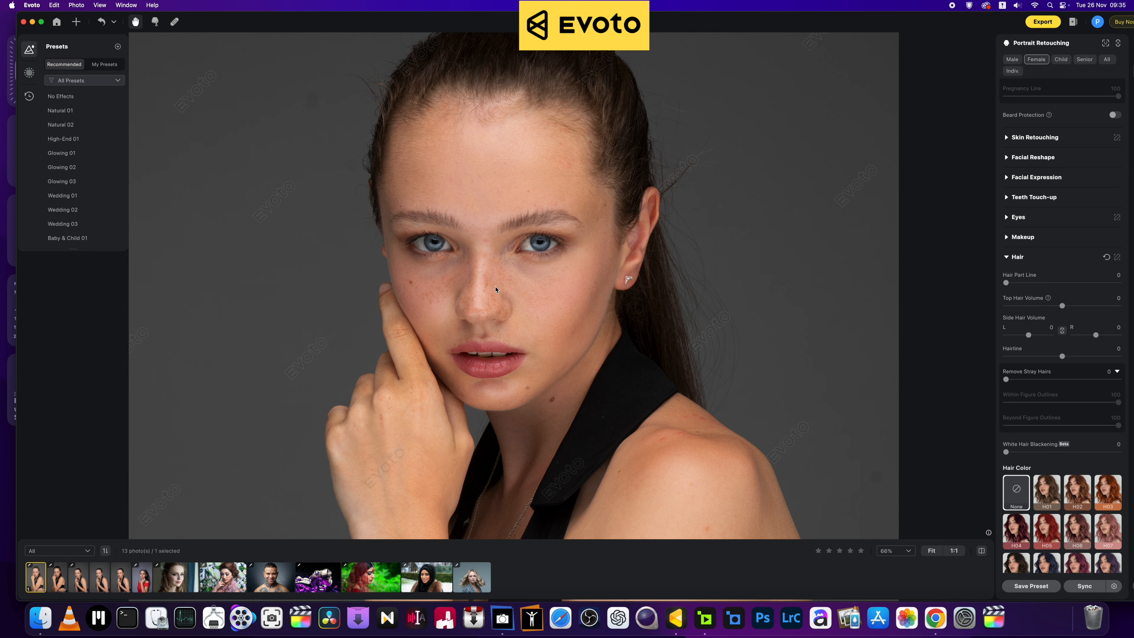
pyautogui.scroll(1, 496, 290)
pyautogui.scroll(5, 496, 289)
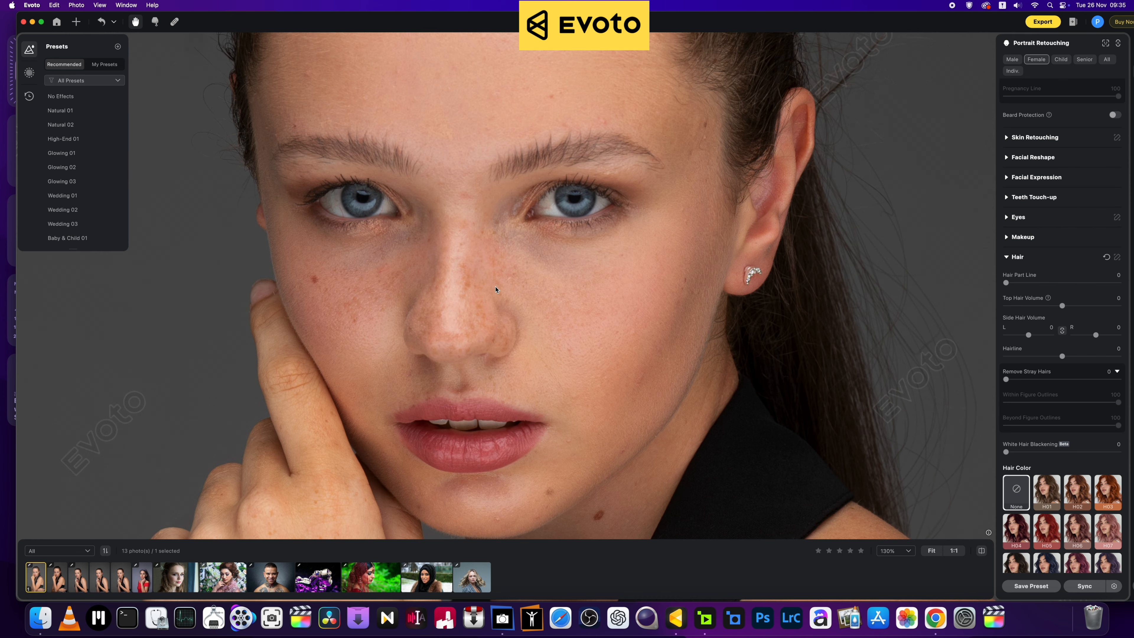
pyautogui.scroll(-5, 495, 289)
pyautogui.scroll(5, 495, 289)
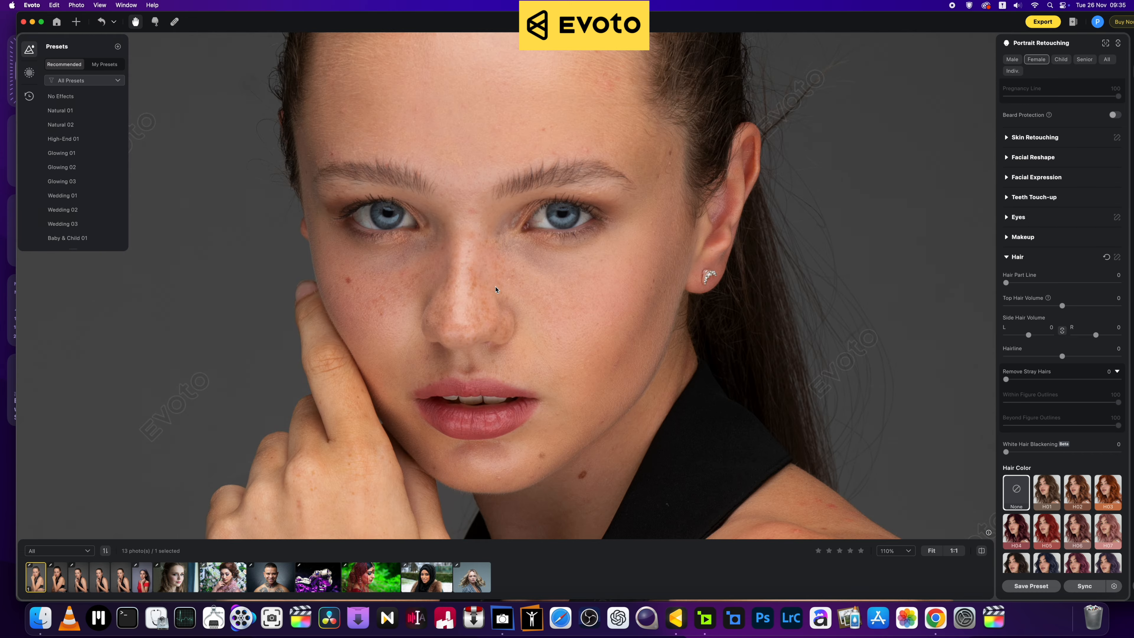
pyautogui.scroll(-4, 496, 289)
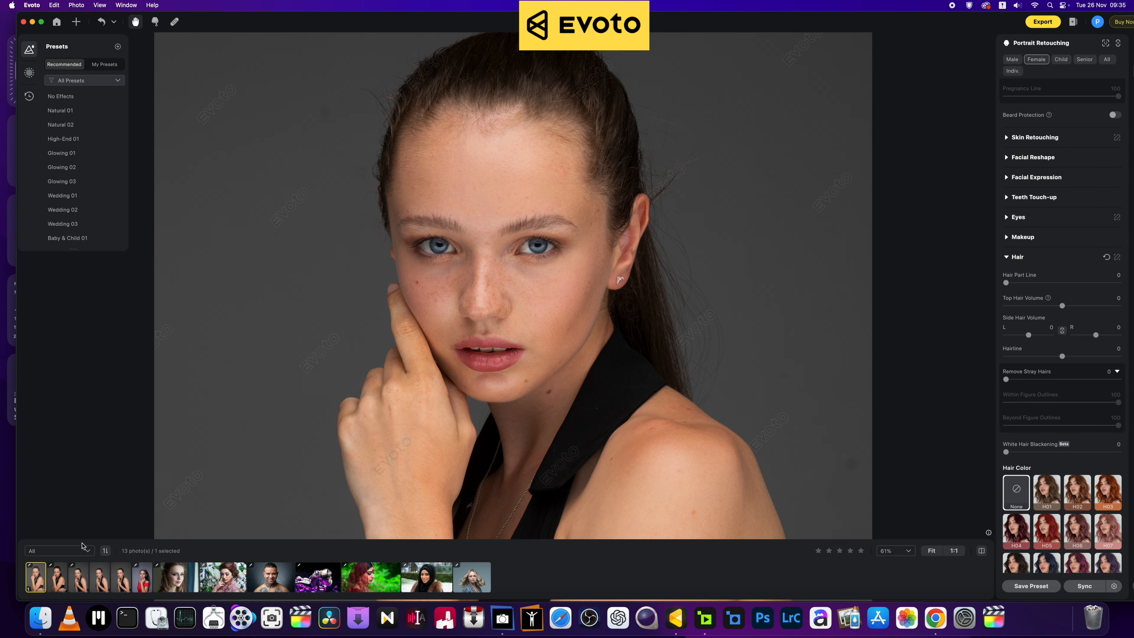
# Step: Move to the second portrait in the set and zoom in and out on it
pyautogui.press('Right')
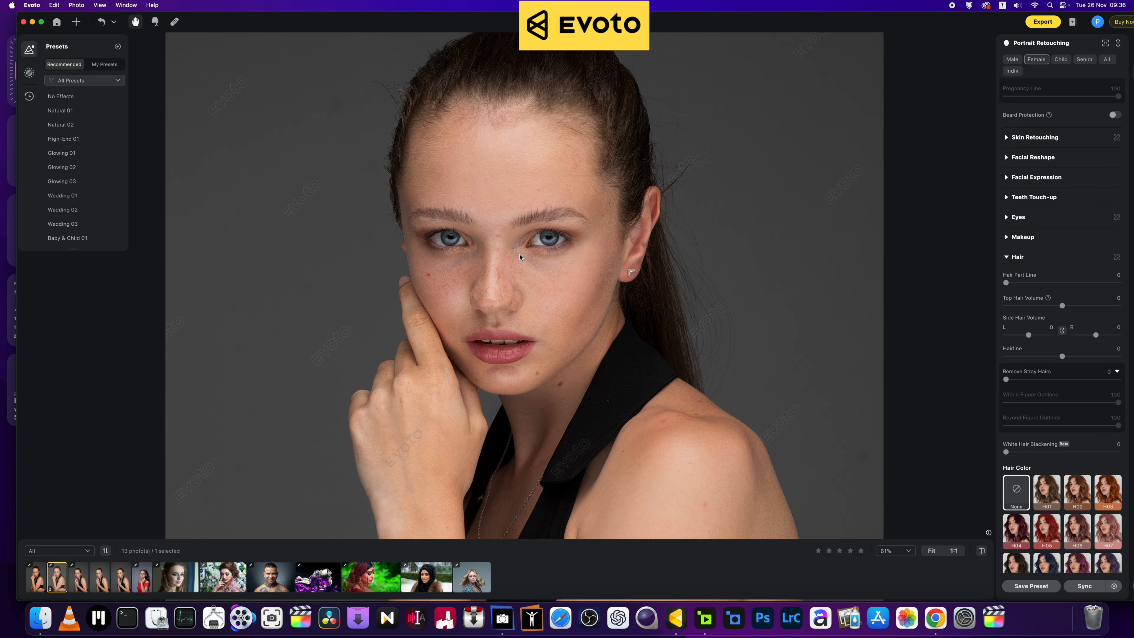
pyautogui.scroll(5, 520, 257)
pyautogui.scroll(-4, 519, 259)
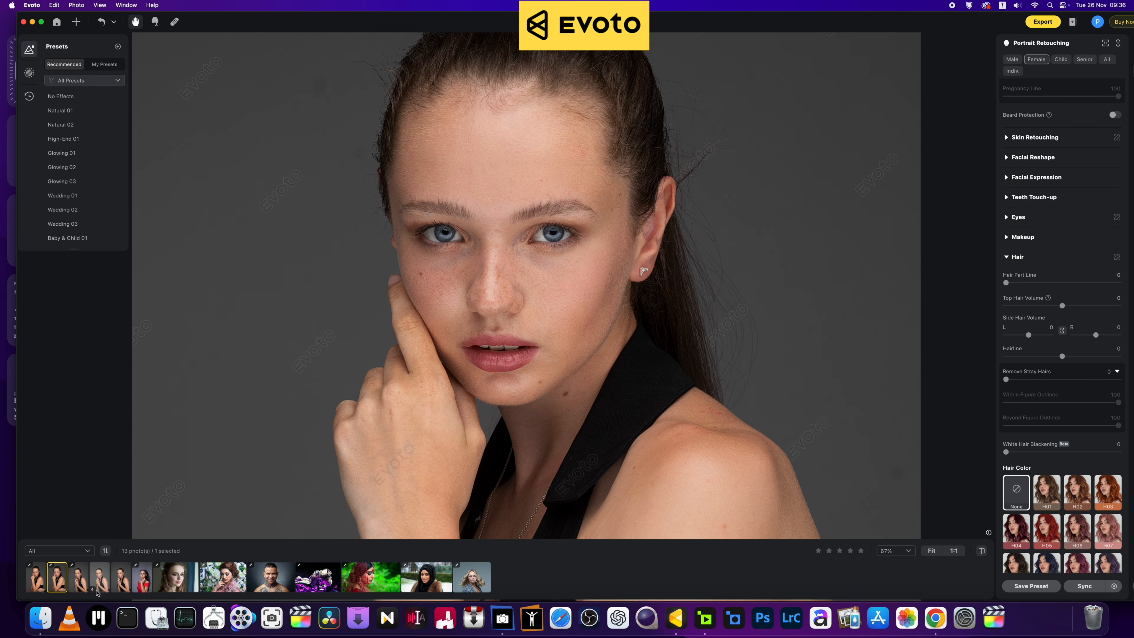
# Step: View the third portrait with hand under chin, then zoom in on the fourth portrait
pyautogui.click(80, 581)
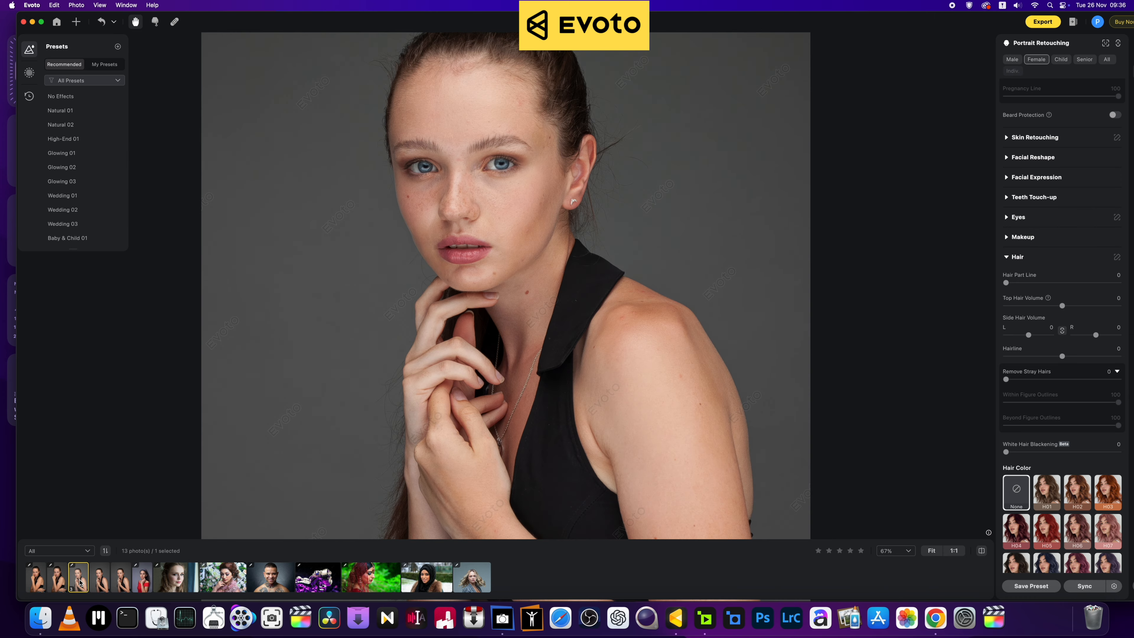
pyautogui.scroll(5, 311, 412)
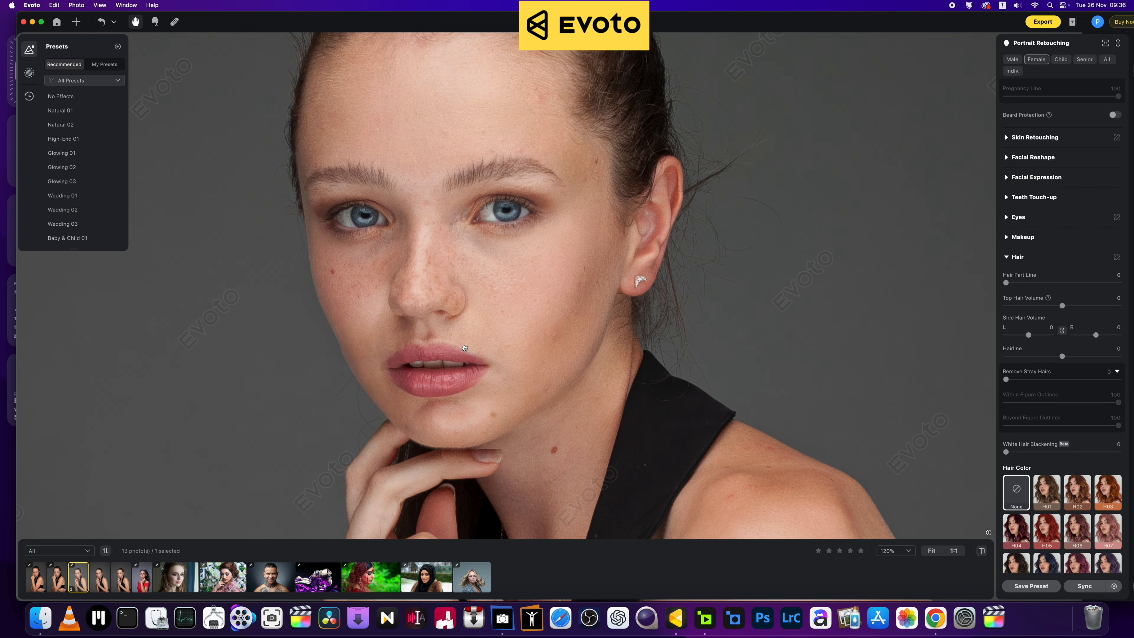
pyautogui.press('Right')
pyautogui.scroll(6, 422, 362)
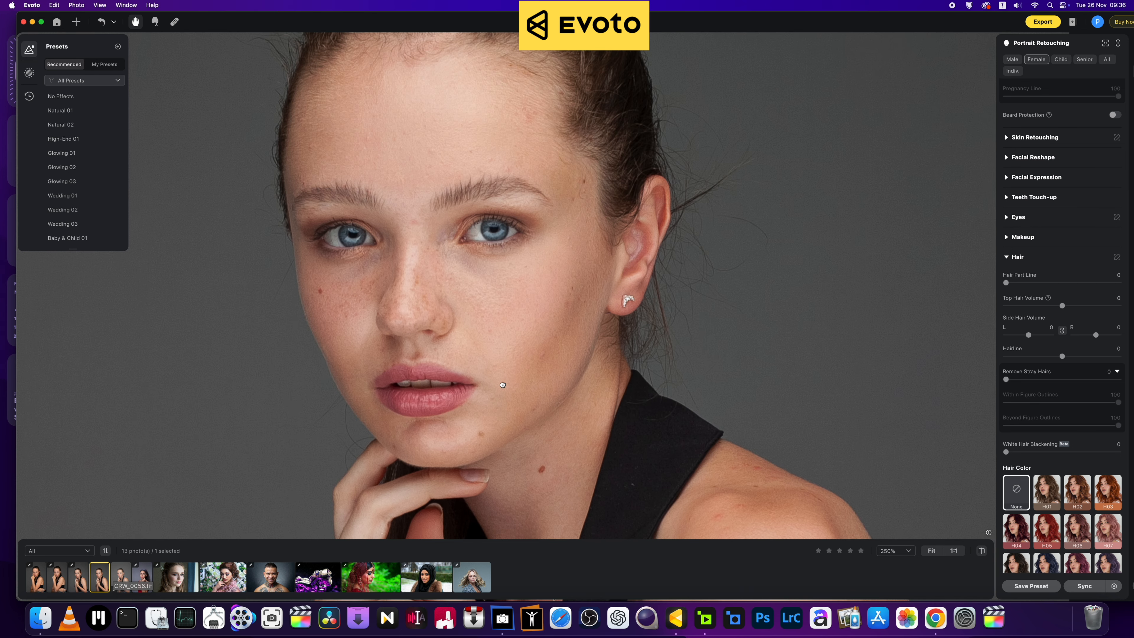
pyautogui.scroll(-2, 490, 382)
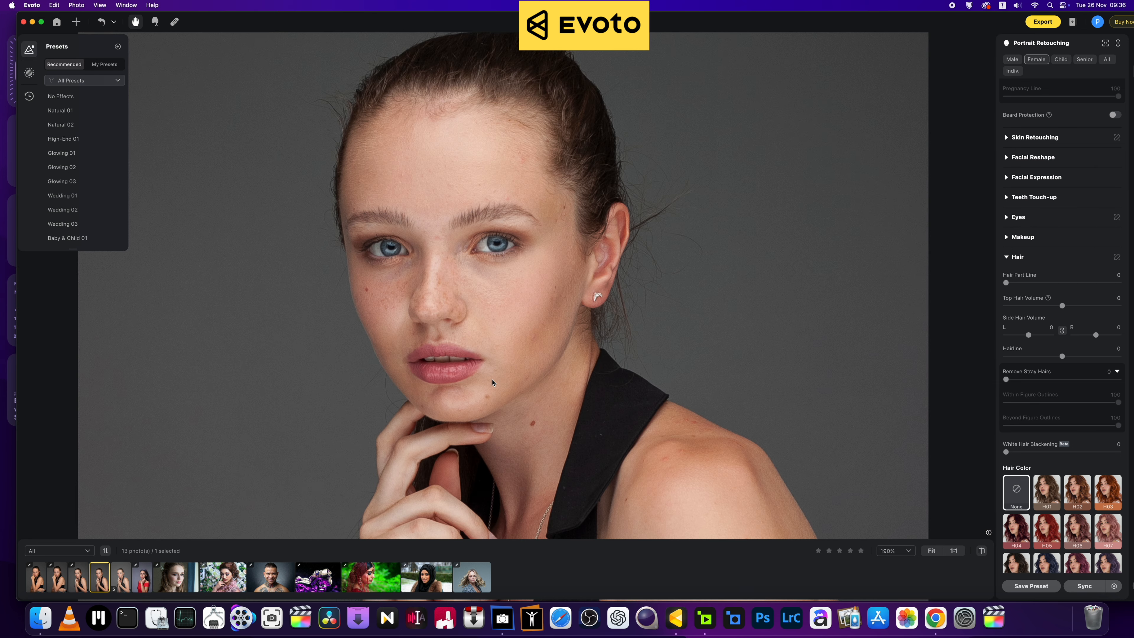
# Step: Inspect the fifth portrait up close, then swap the first two photos in the filmstrip
pyautogui.click(120, 576)
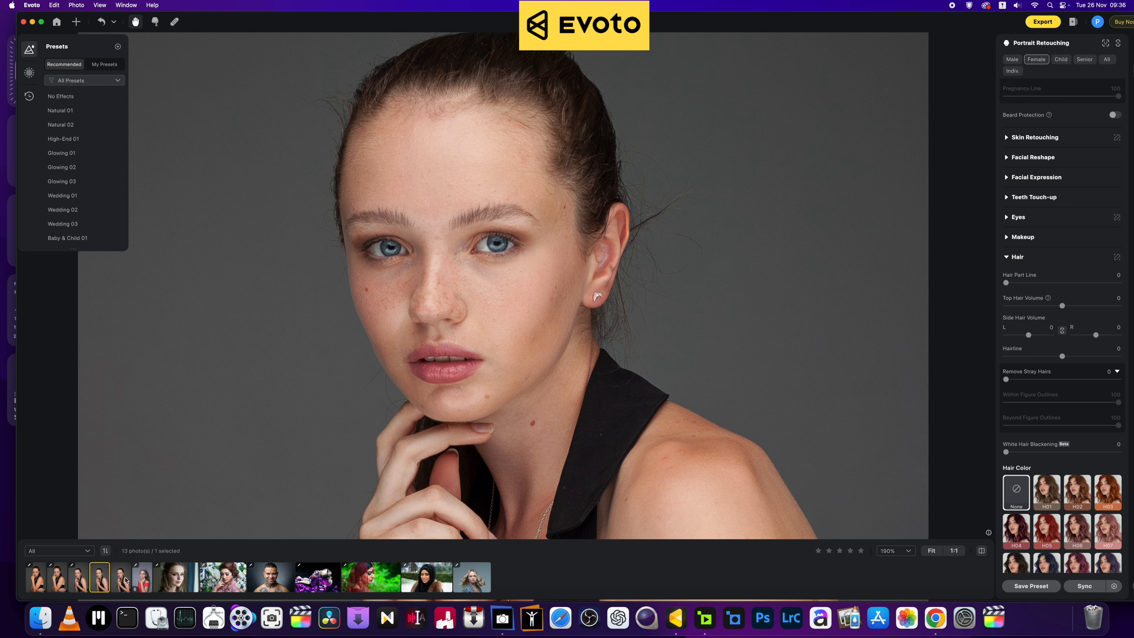
pyautogui.scroll(3, 448, 250)
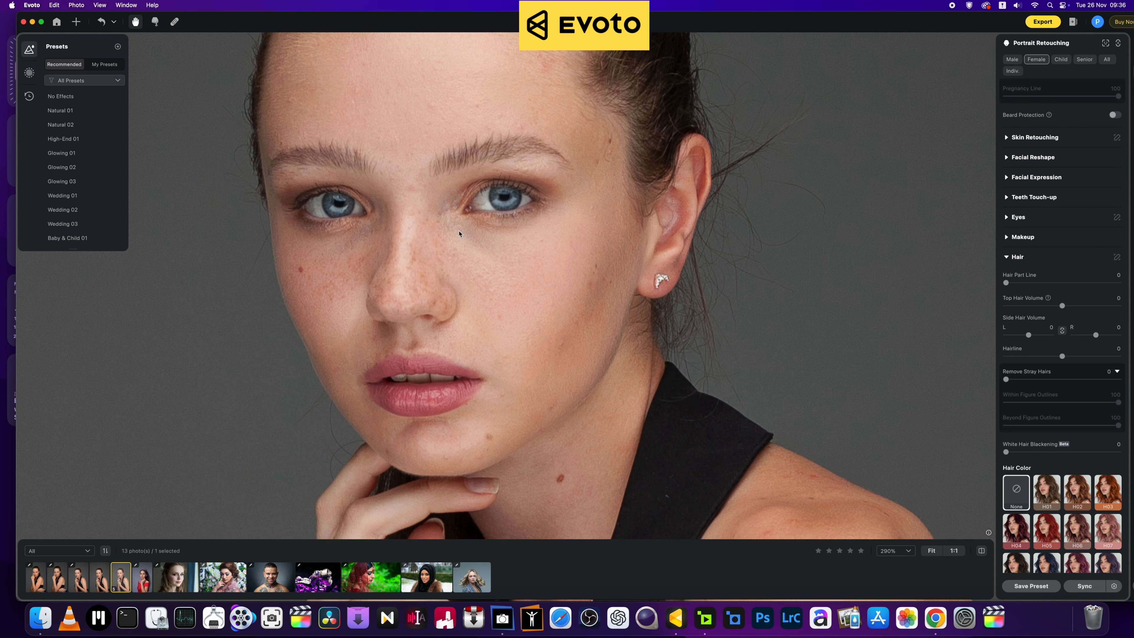
pyautogui.scroll(-3, 445, 273)
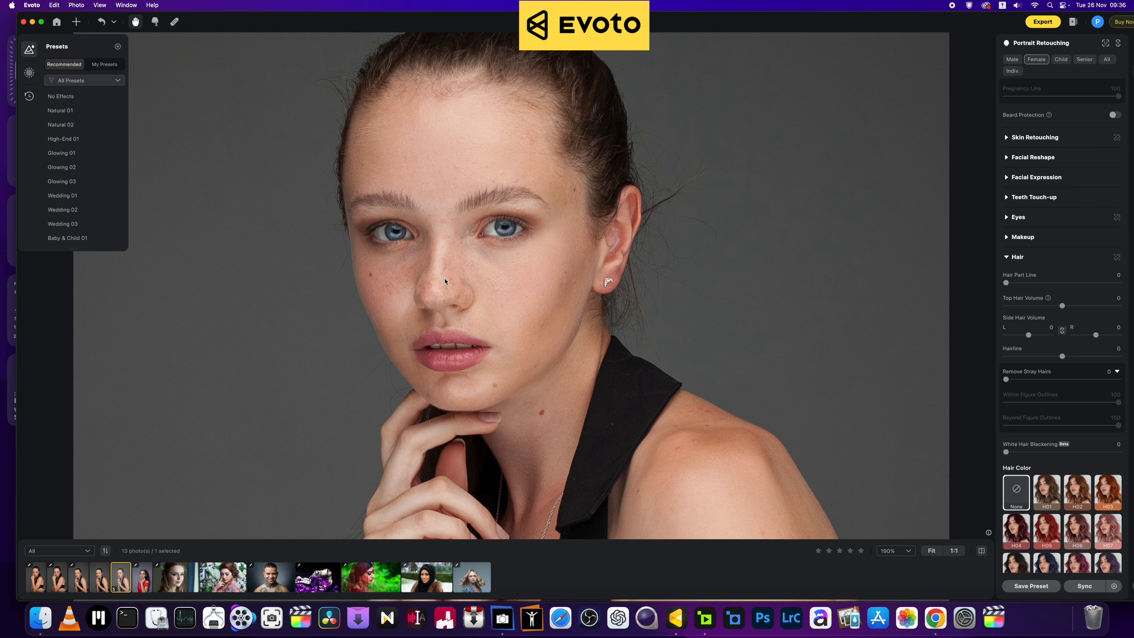
pyautogui.scroll(1, 445, 281)
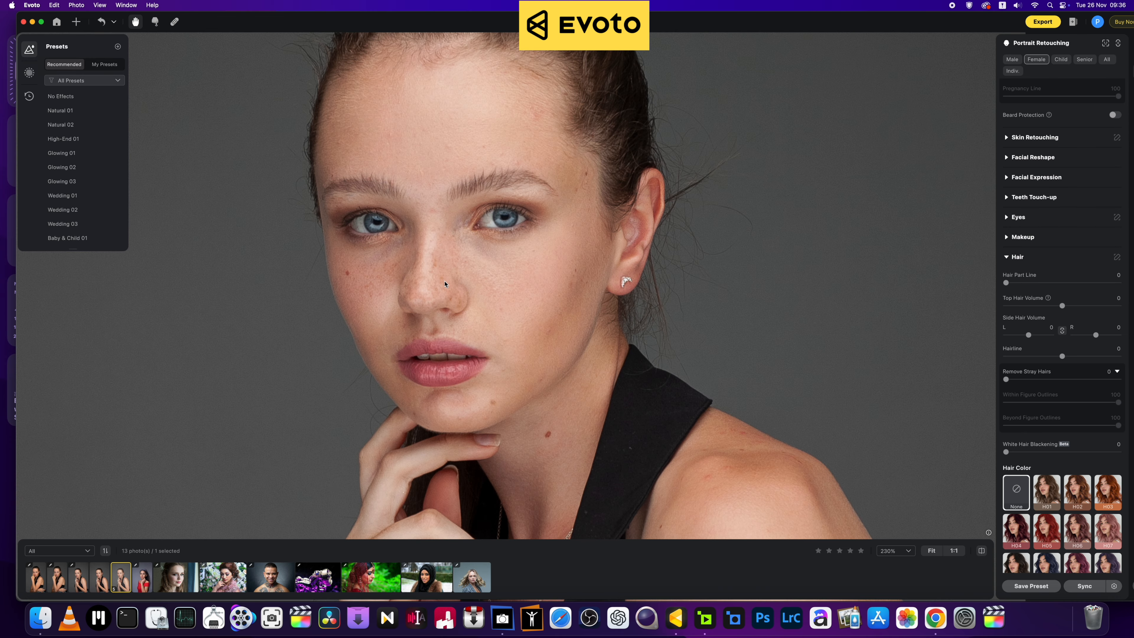
pyautogui.scroll(-3, 445, 291)
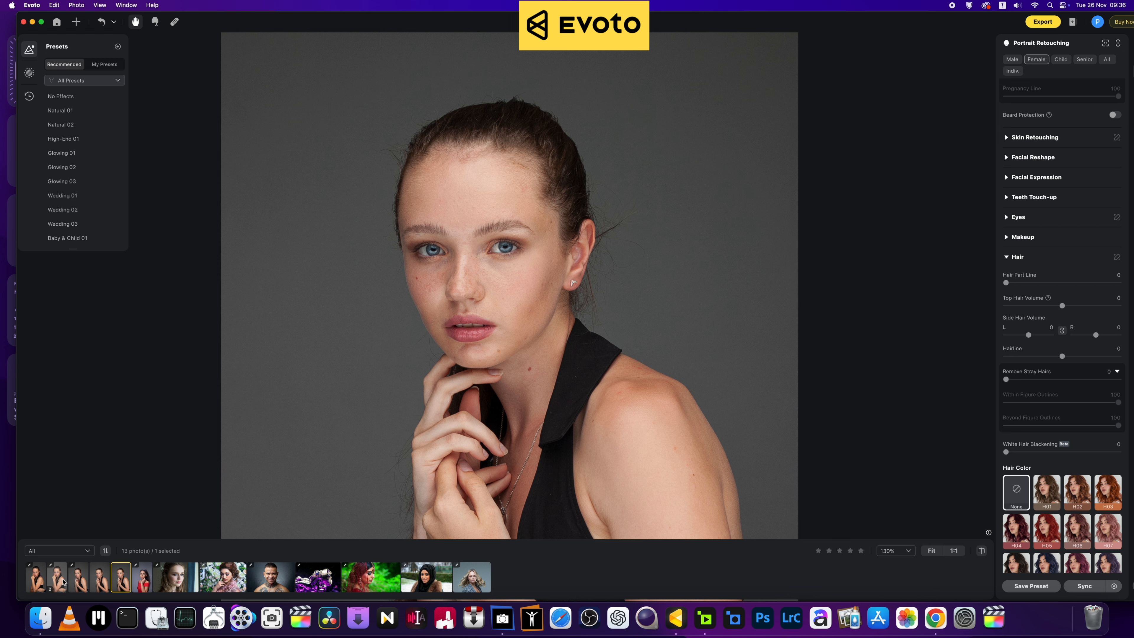
pyautogui.moveTo(55, 581); pyautogui.dragTo(34, 581)
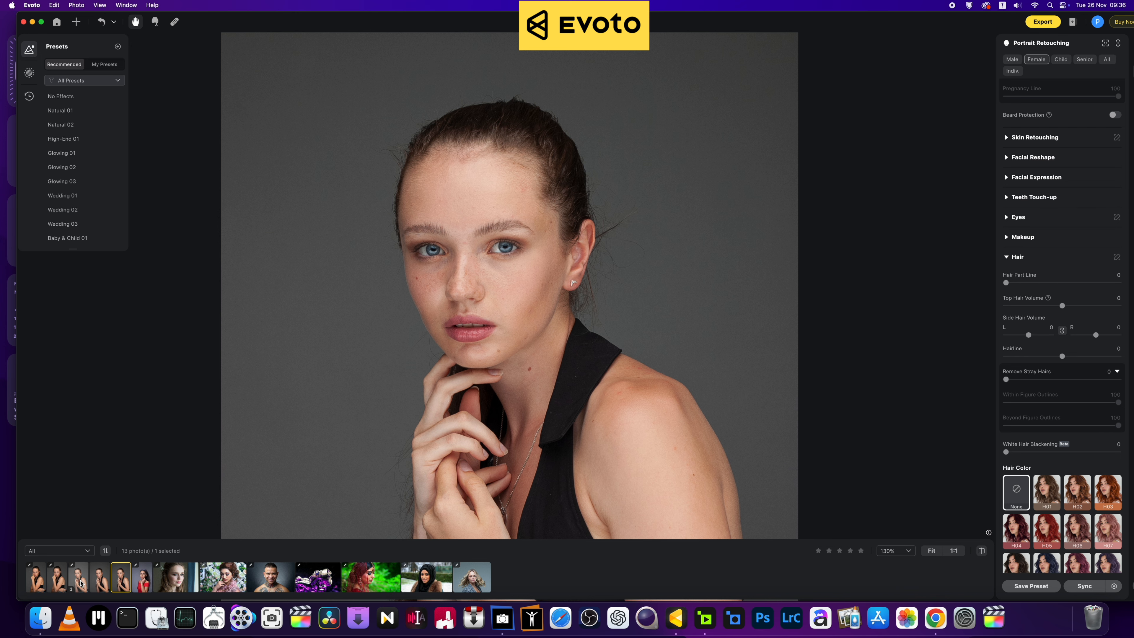
# Step: Reopen the third portrait and zoom in and out around the face
pyautogui.click(81, 581)
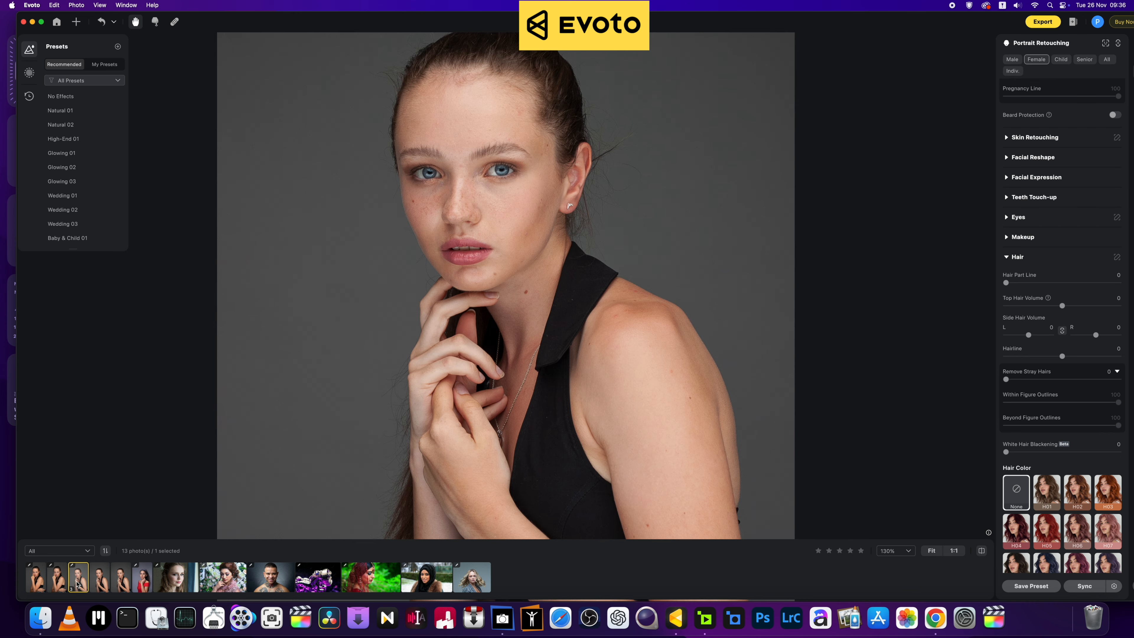
pyautogui.scroll(-5, 316, 446)
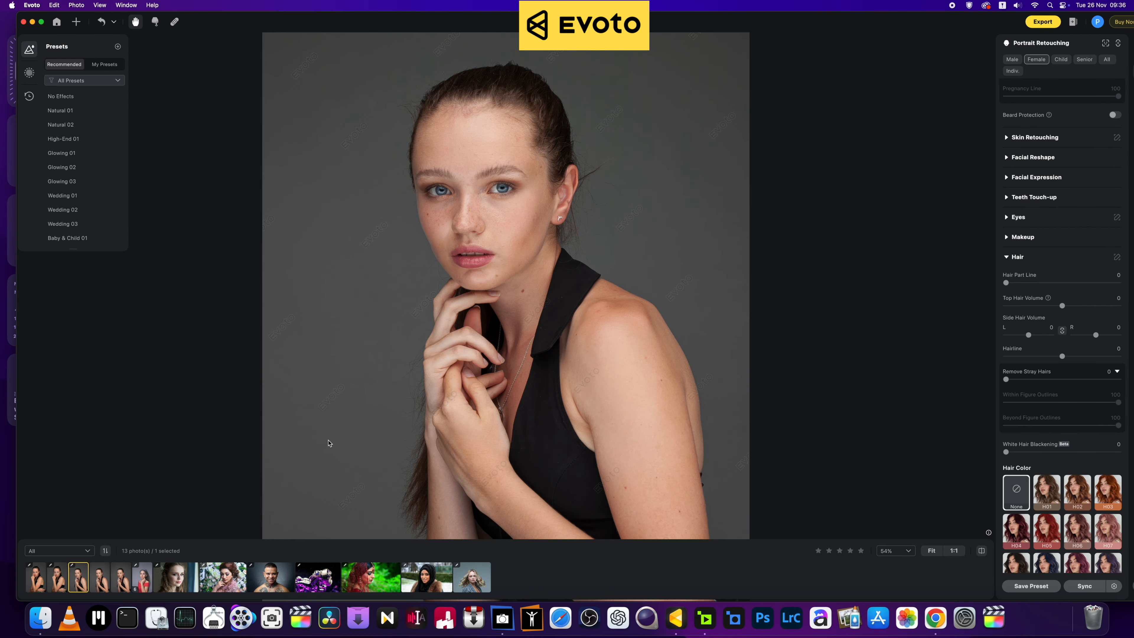
pyautogui.scroll(5, 482, 325)
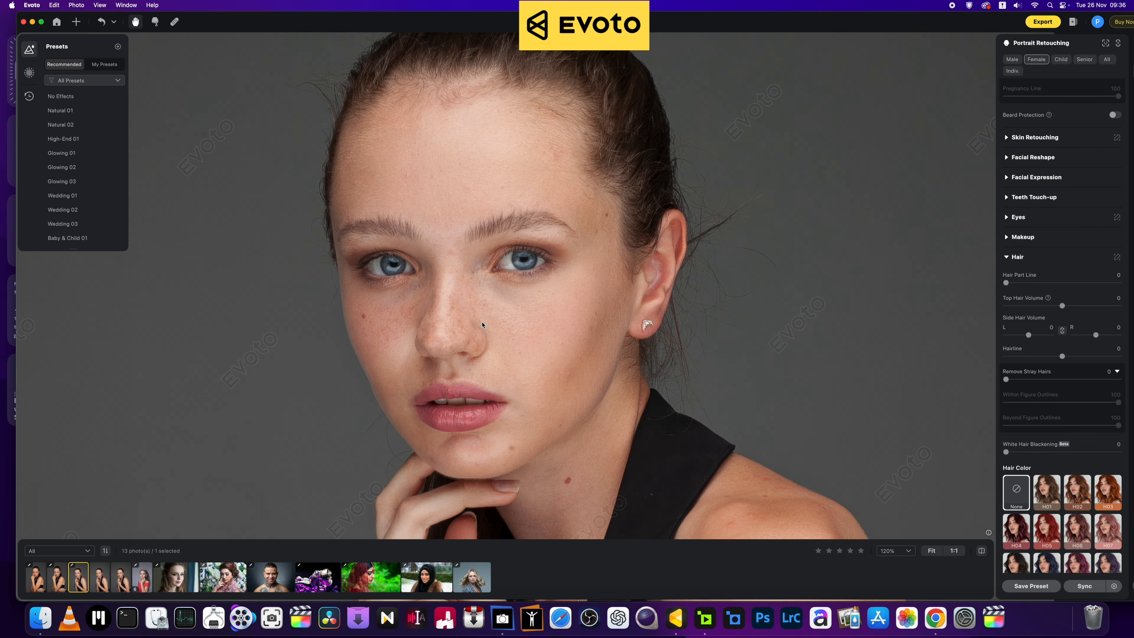
pyautogui.scroll(-4, 465, 344)
pyautogui.scroll(3, 464, 344)
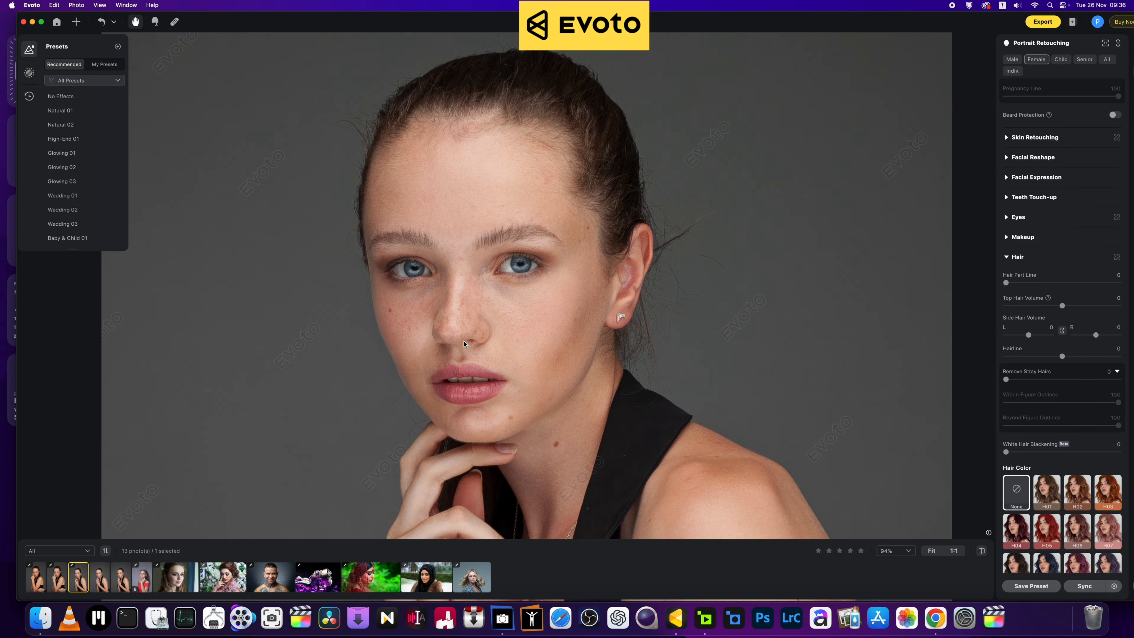
pyautogui.scroll(-2, 464, 344)
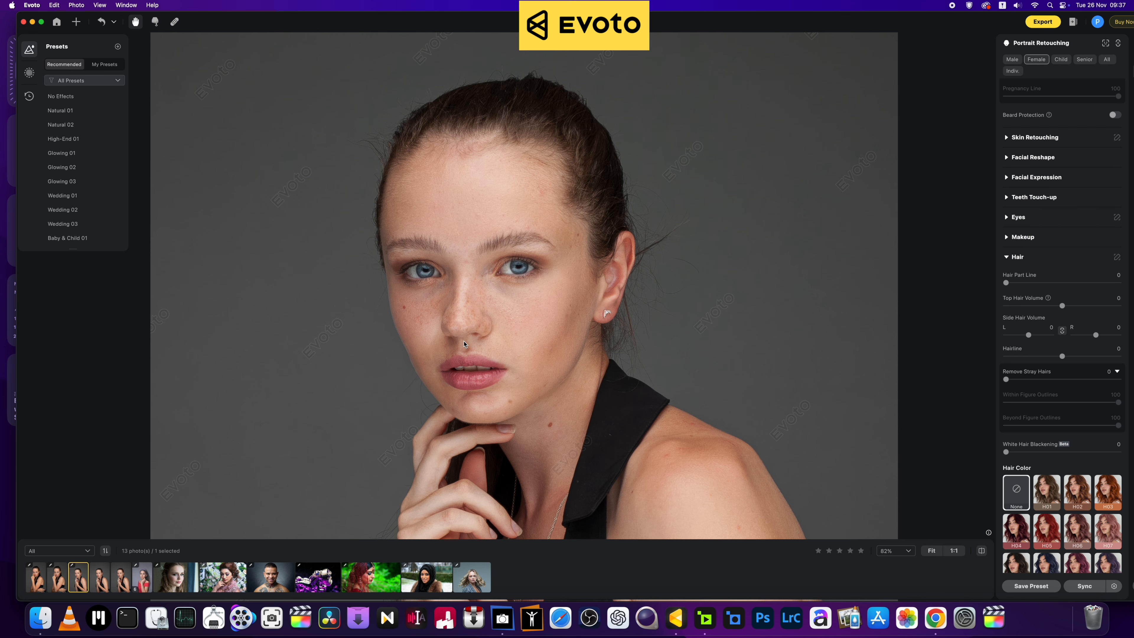
pyautogui.scroll(-2, 464, 344)
pyautogui.scroll(2, 464, 344)
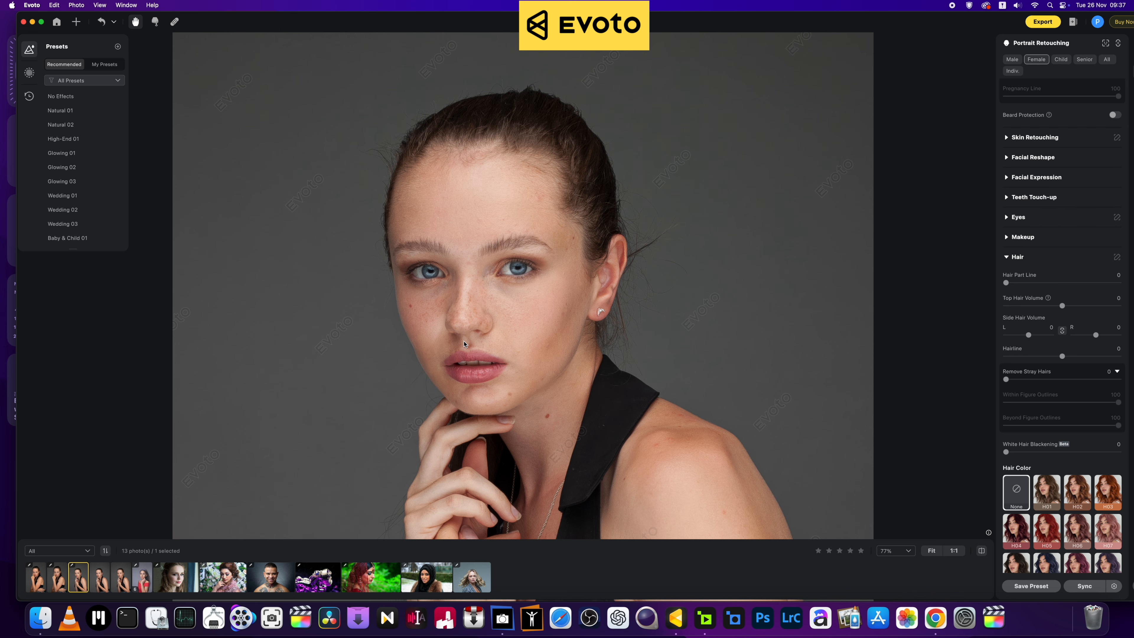
pyautogui.scroll(-1, 464, 344)
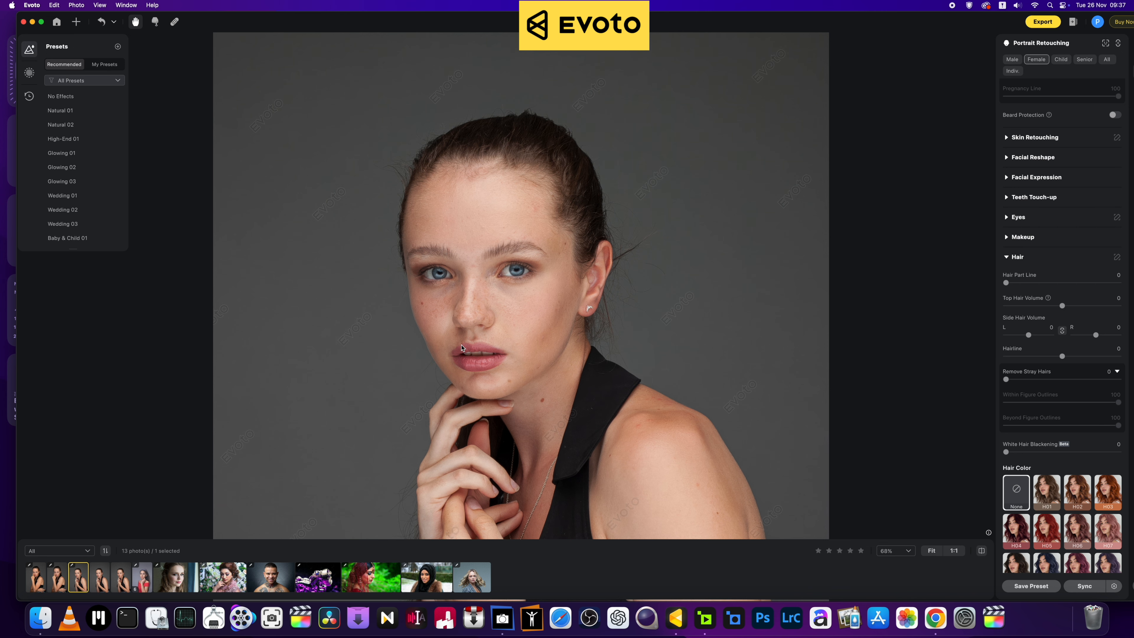
pyautogui.scroll(2, 462, 348)
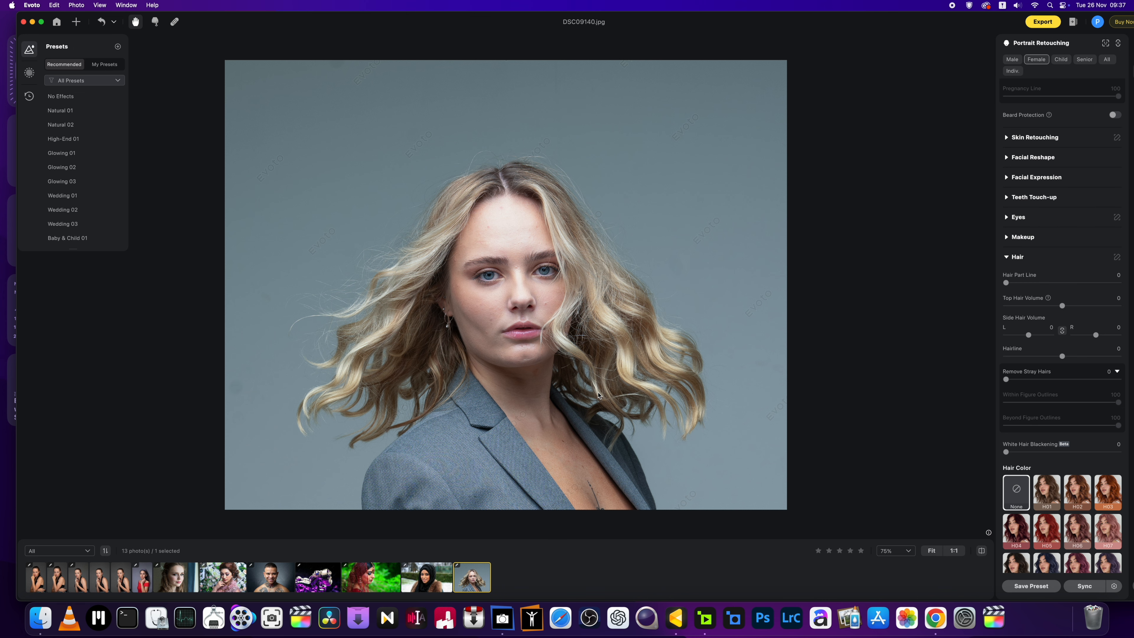
# Step: Zoom in and back out on the blonde DSC09140.jpg portrait, then show the Help menu
pyautogui.press('super+equal')
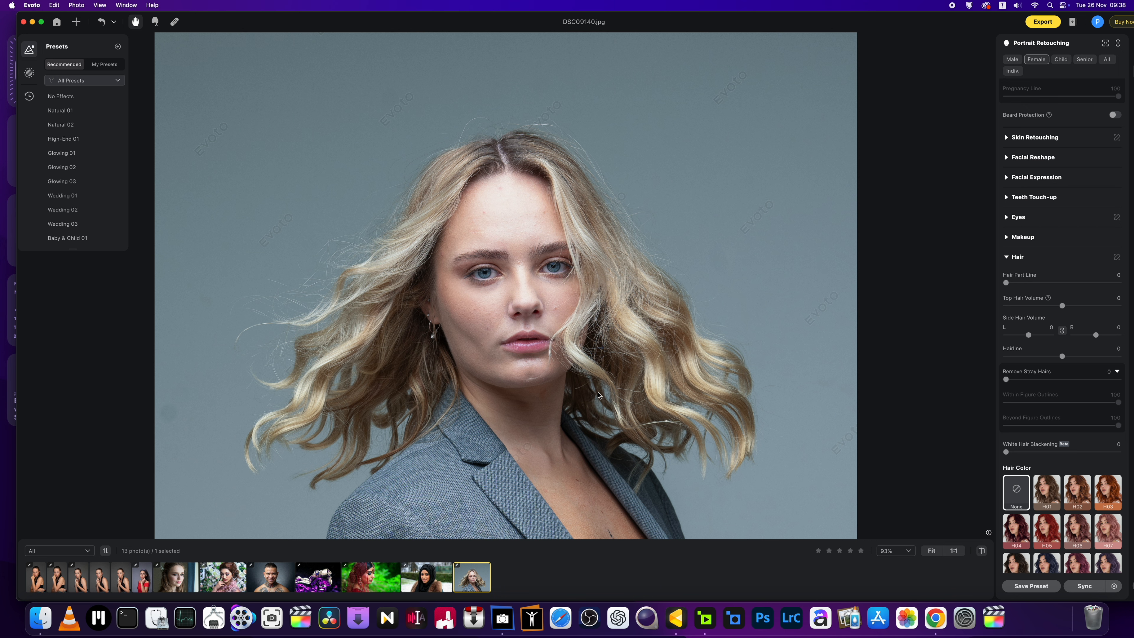
pyautogui.press('super+minus')
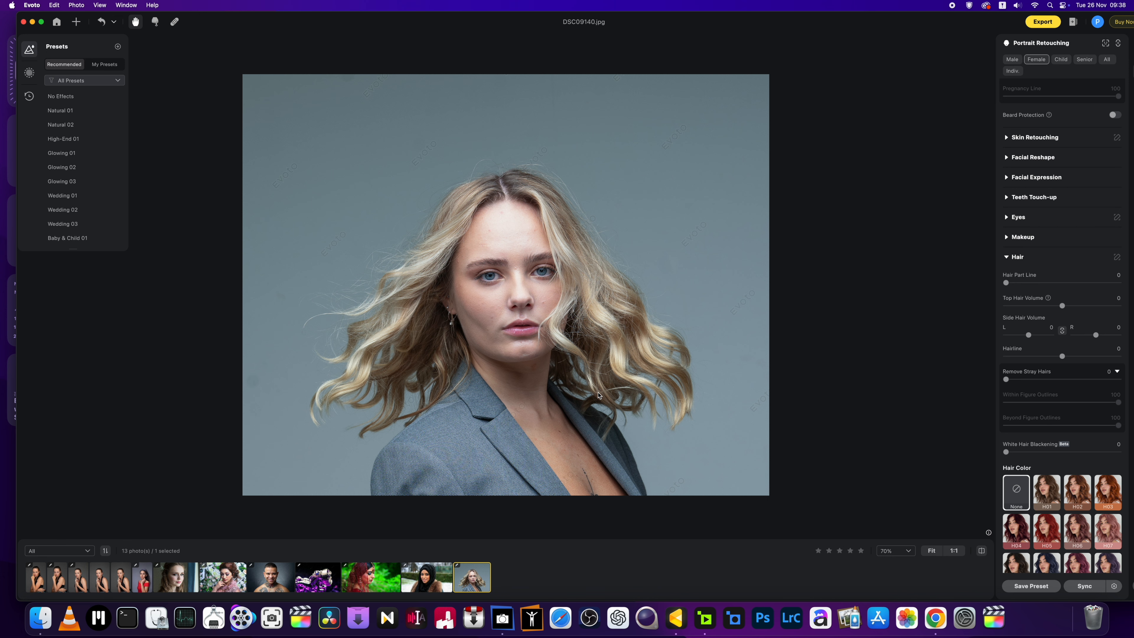
pyautogui.click(151, 6)
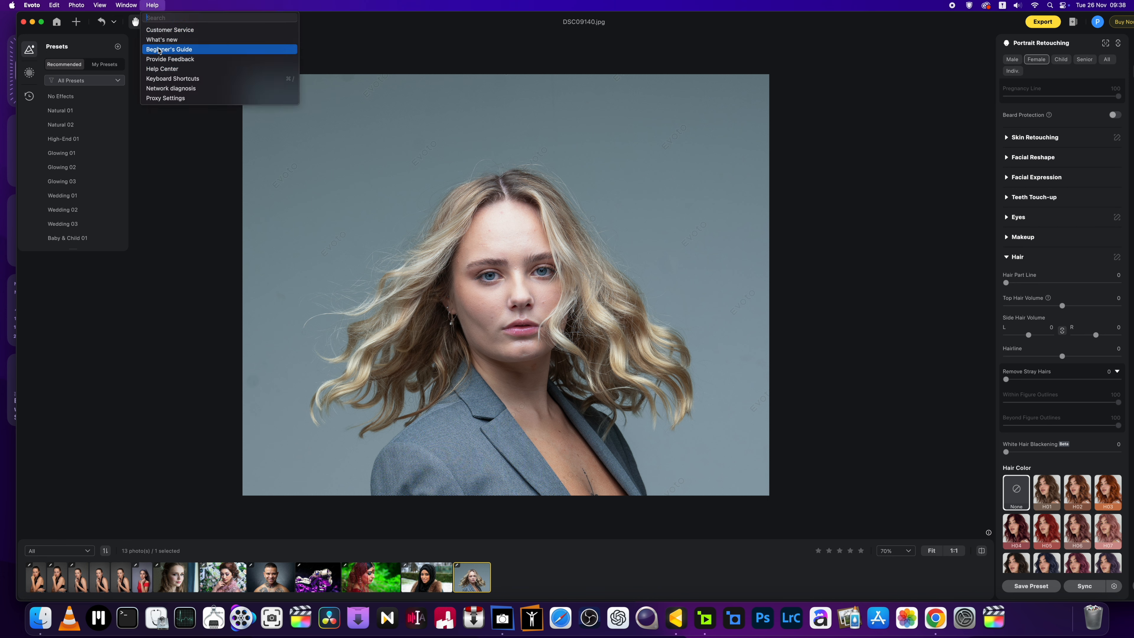
# Step: Read the version 4.0.0 What's new notes on Hair Volume, then close them
pyautogui.click(162, 39)
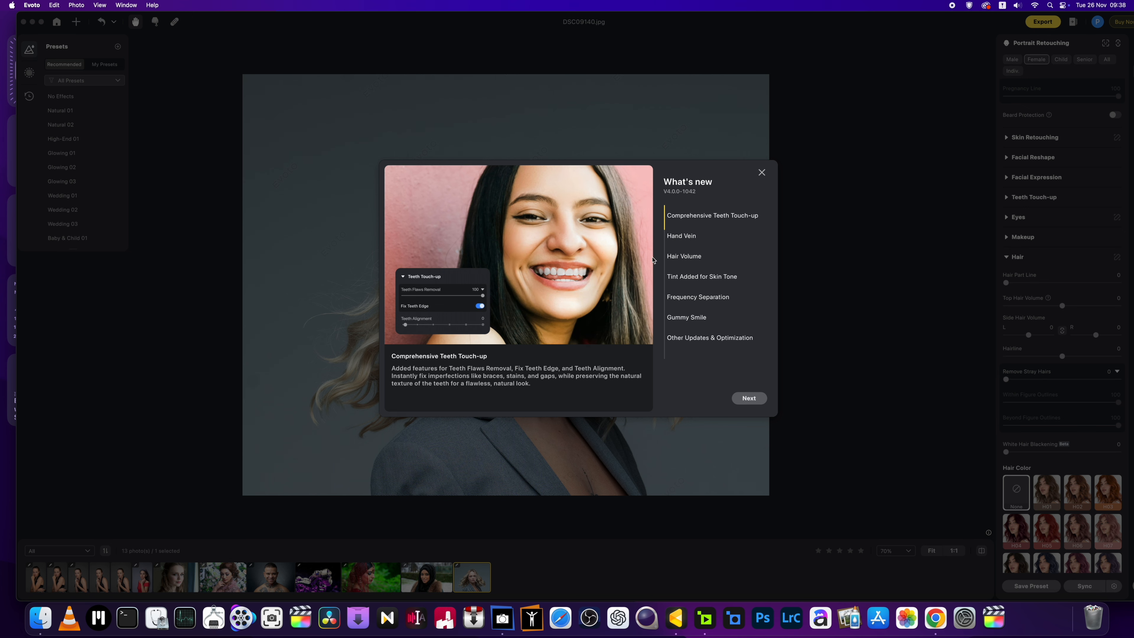
pyautogui.click(671, 257)
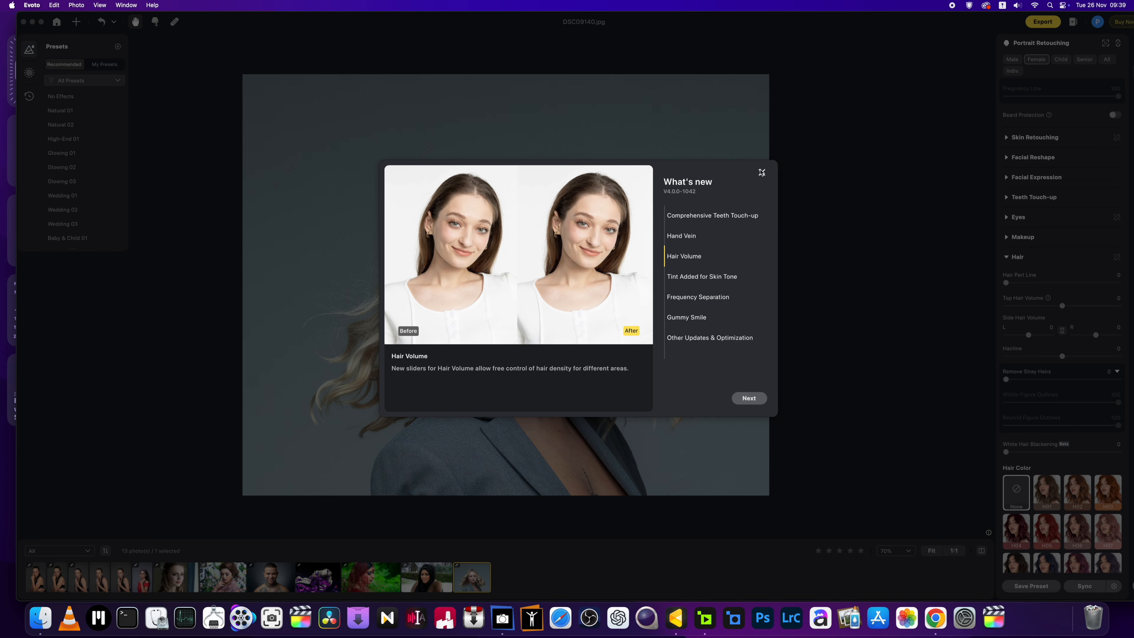
pyautogui.click(762, 173)
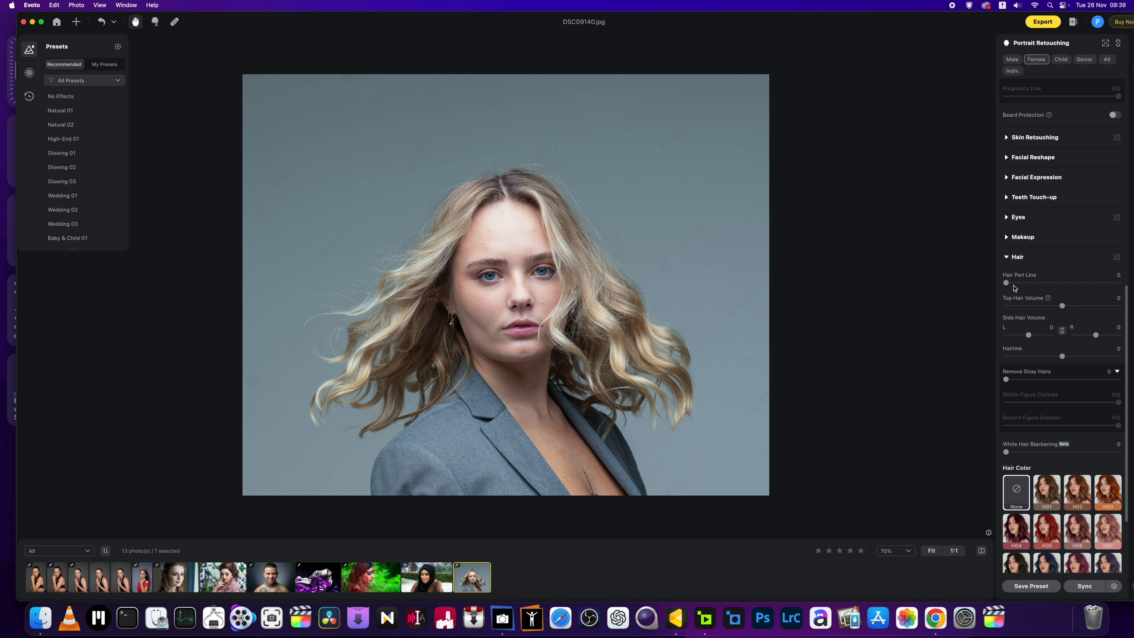
# Step: Expand the Hair section and try Hair Part Line at 49 before returning it to 0
pyautogui.click(1008, 258)
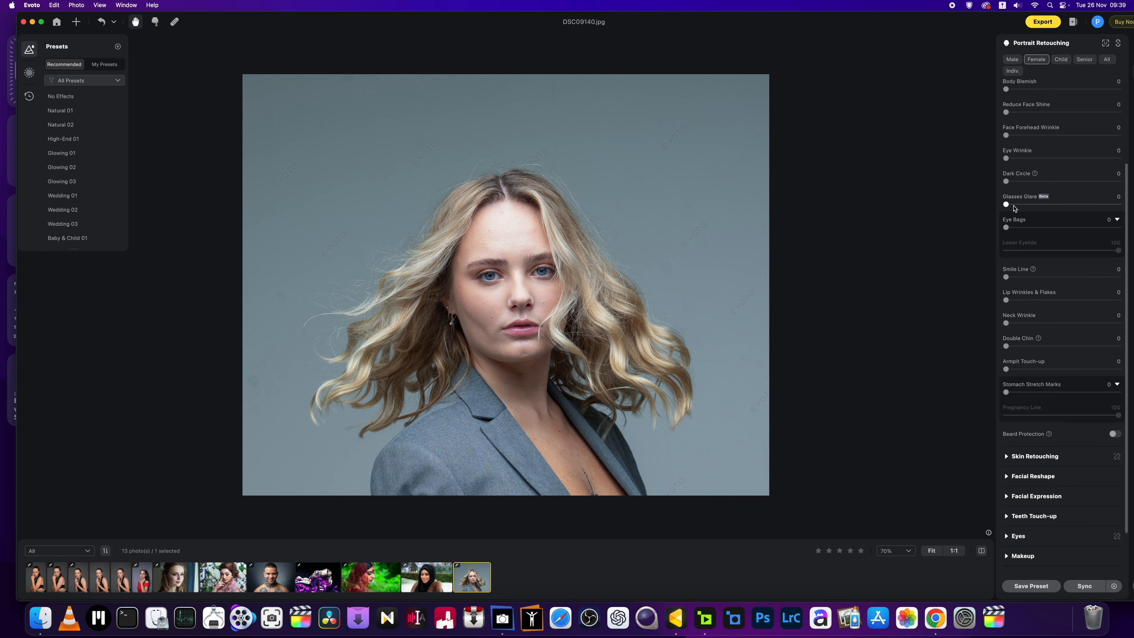
pyautogui.click(1007, 523)
pyautogui.scroll(-4, 1074, 421)
pyautogui.scroll(-6, 1075, 420)
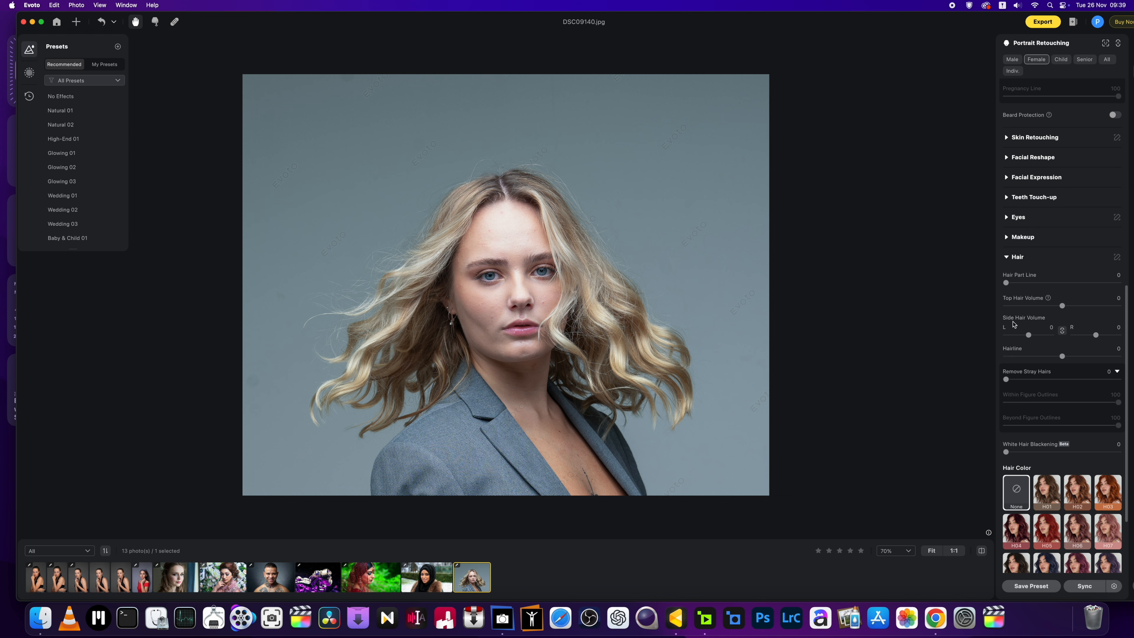
pyautogui.moveTo(1007, 283); pyautogui.dragTo(1061, 283)
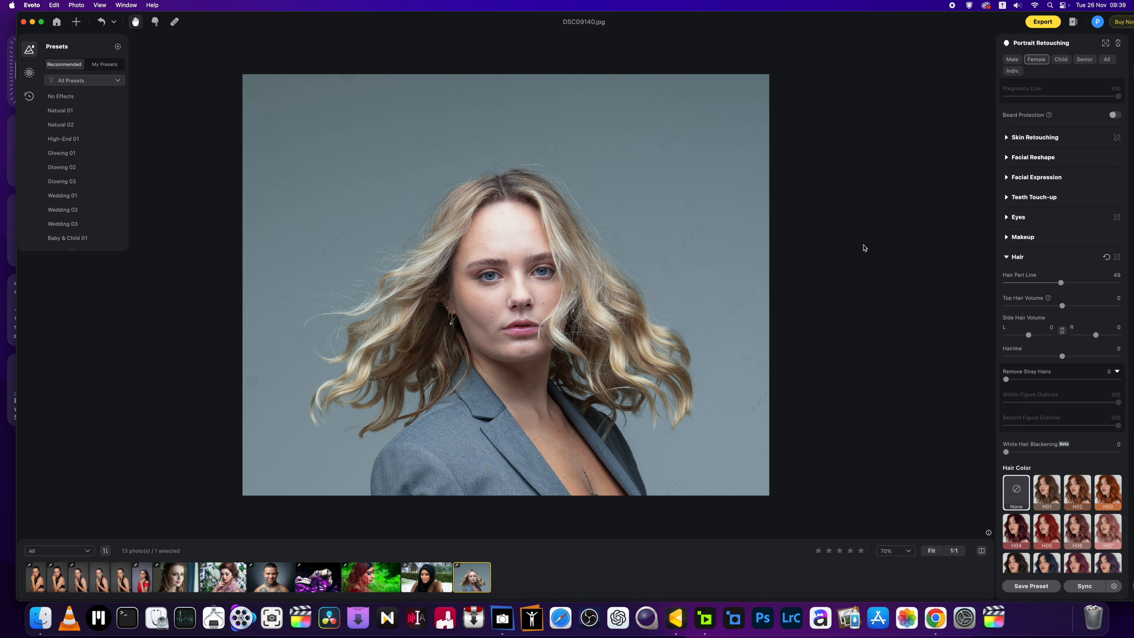
pyautogui.moveTo(1061, 283); pyautogui.dragTo(982, 298)
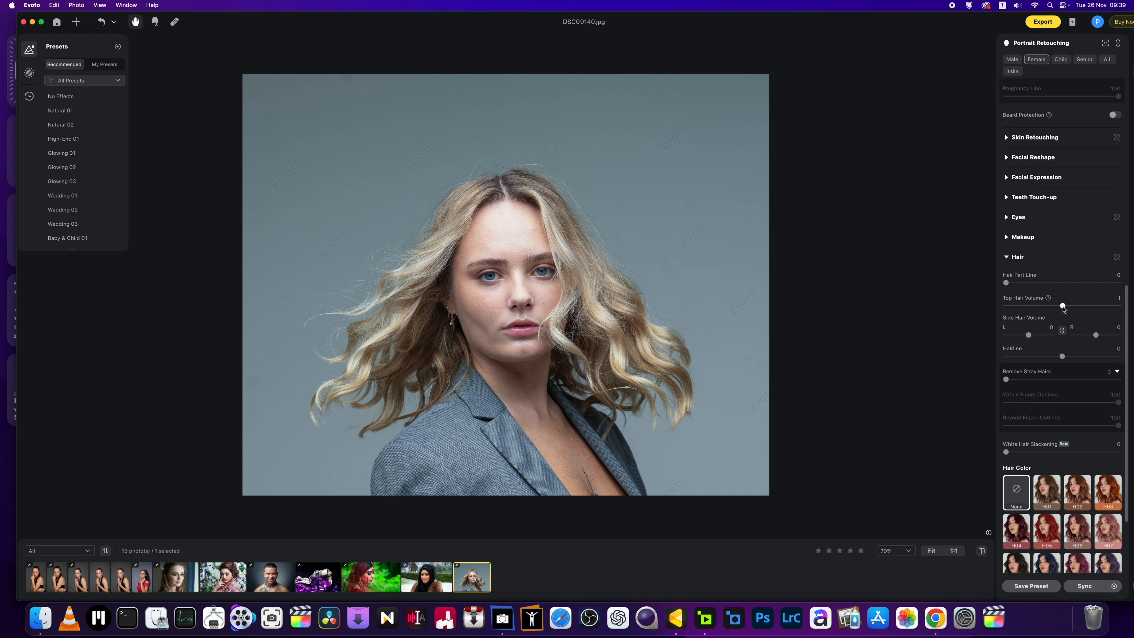
# Step: Set Top Hair Volume to 27 and linked Side Hair Volume L/R to 12
pyautogui.moveTo(1063, 308)
pyautogui.mouseDown()
pyautogui.moveTo(1120, 313)
pyautogui.moveTo(1037, 320)
pyautogui.moveTo(1079, 319)
pyautogui.mouseUp()
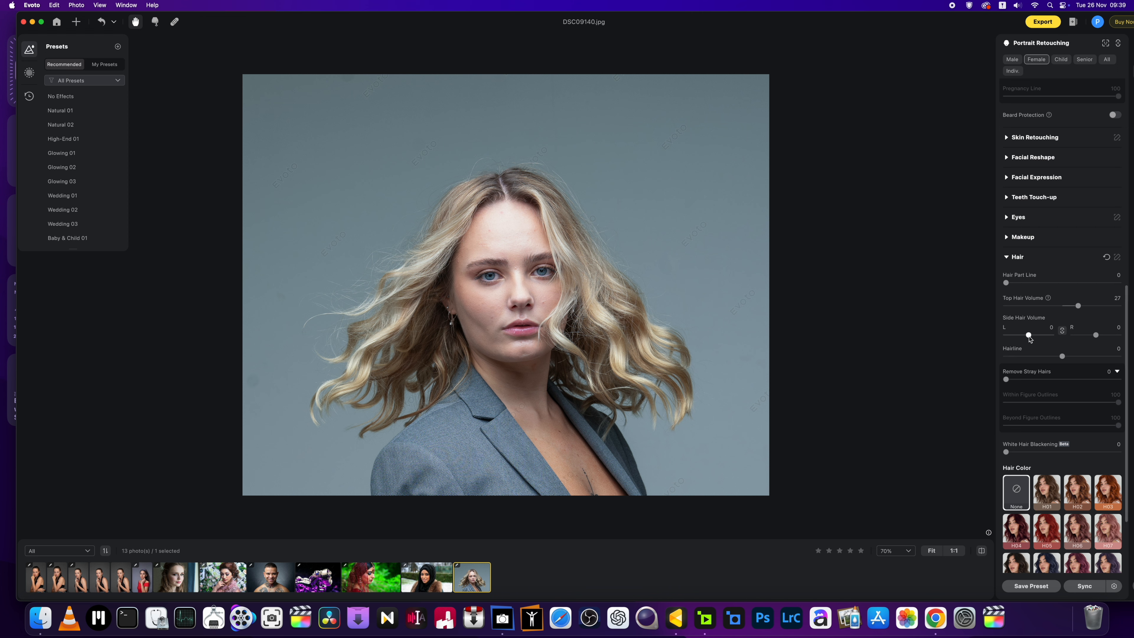
pyautogui.click(1063, 332)
pyautogui.moveTo(1030, 338); pyautogui.dragTo(1031, 338)
pyautogui.moveTo(1030, 338); pyautogui.dragTo(1050, 336)
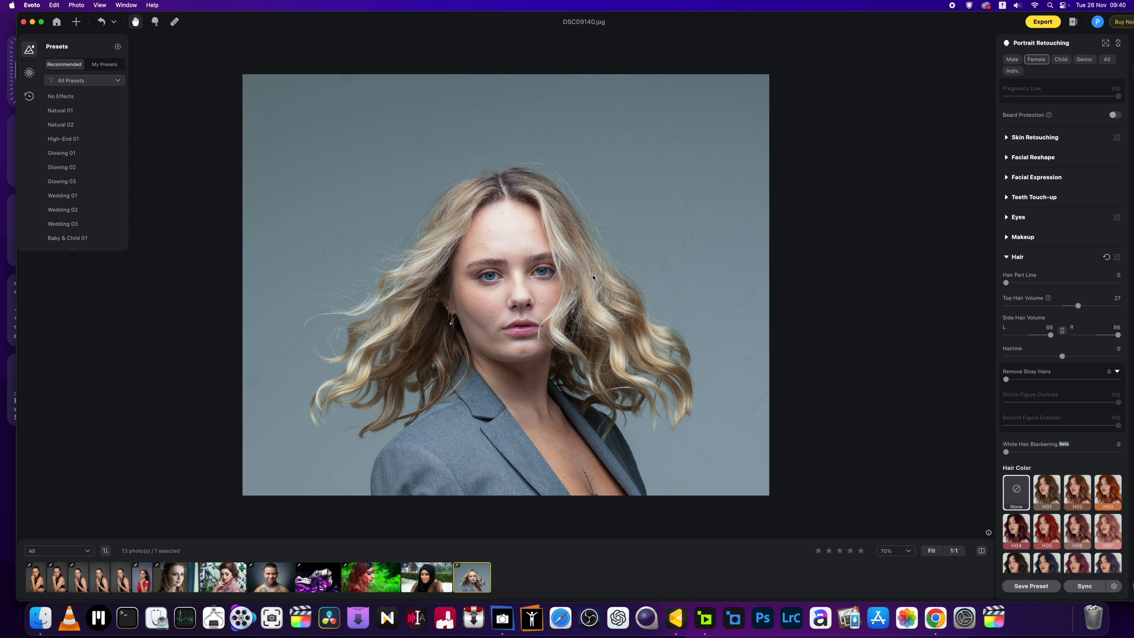
pyautogui.moveTo(1050, 335); pyautogui.dragTo(1060, 336)
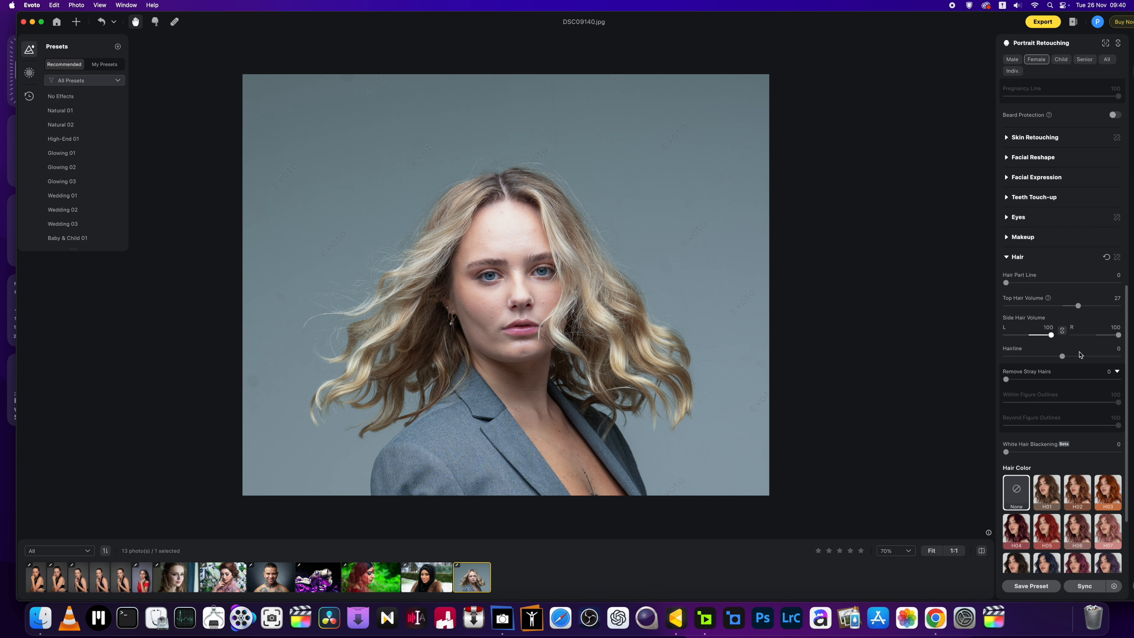
pyautogui.moveTo(1079, 352); pyautogui.dragTo(1031, 354)
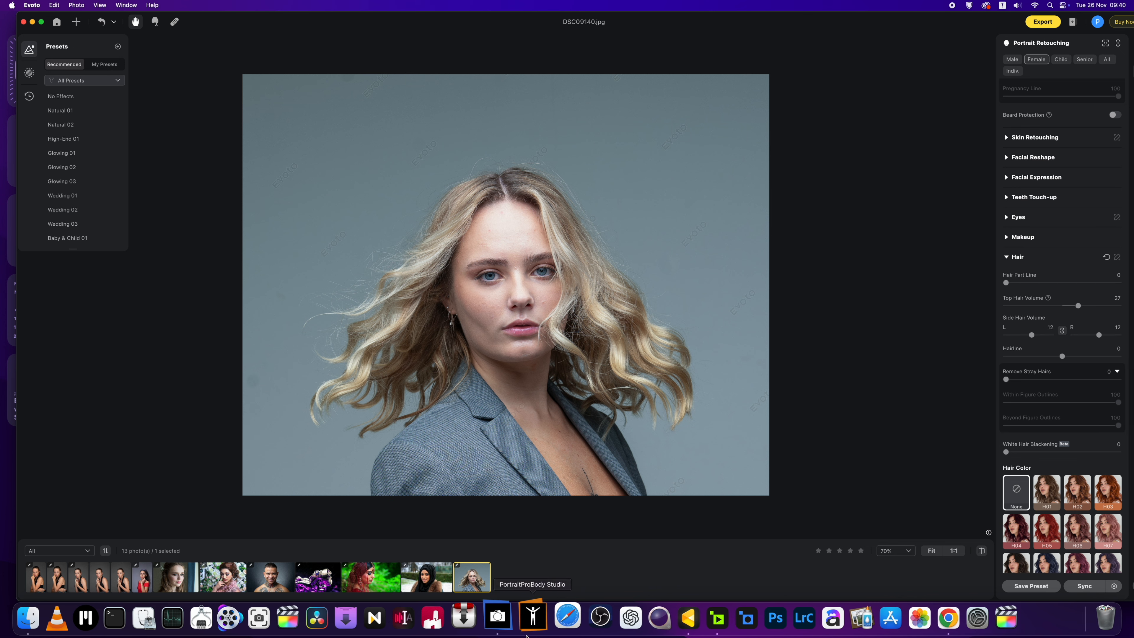
# Step: In PortraitPro Studio Max, raise Hair Volume to 66, then settle it at 31
pyautogui.click(503, 621)
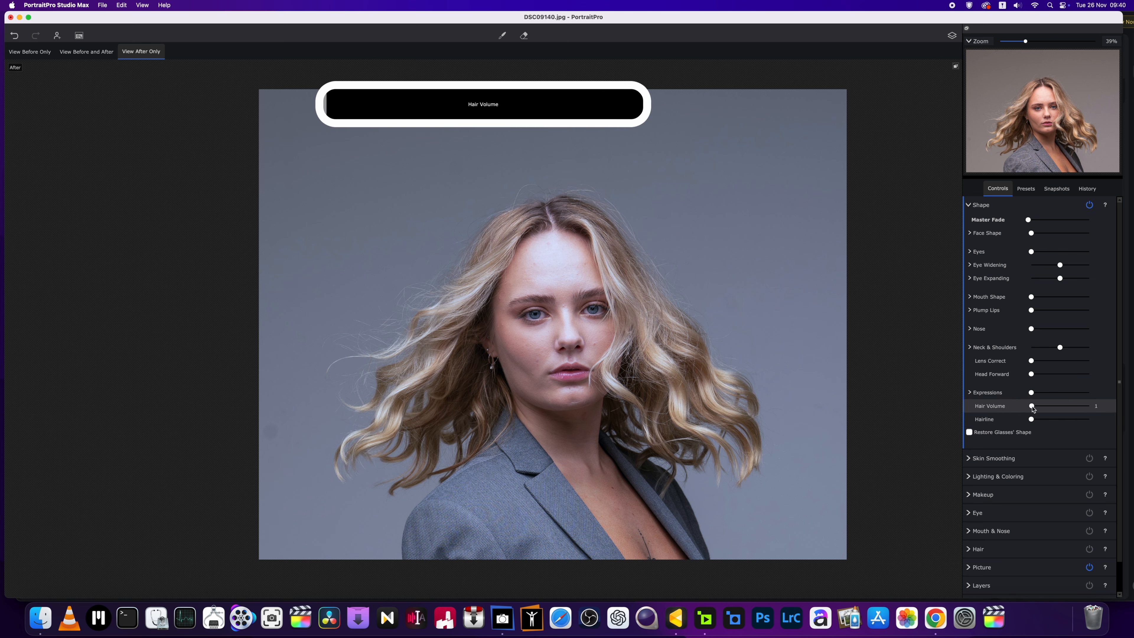
pyautogui.moveTo(1032, 406); pyautogui.dragTo(1056, 406)
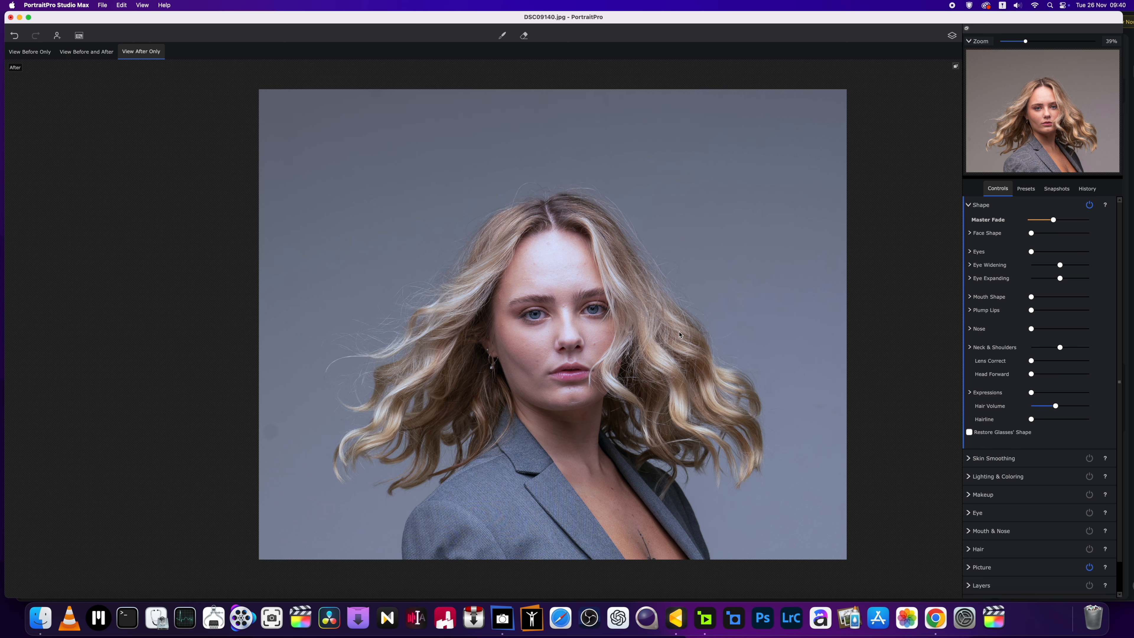
pyautogui.moveTo(1054, 406)
pyautogui.mouseDown()
pyautogui.moveTo(1091, 407)
pyautogui.moveTo(1026, 407)
pyautogui.moveTo(1081, 410)
pyautogui.moveTo(1057, 411)
pyautogui.mouseUp()
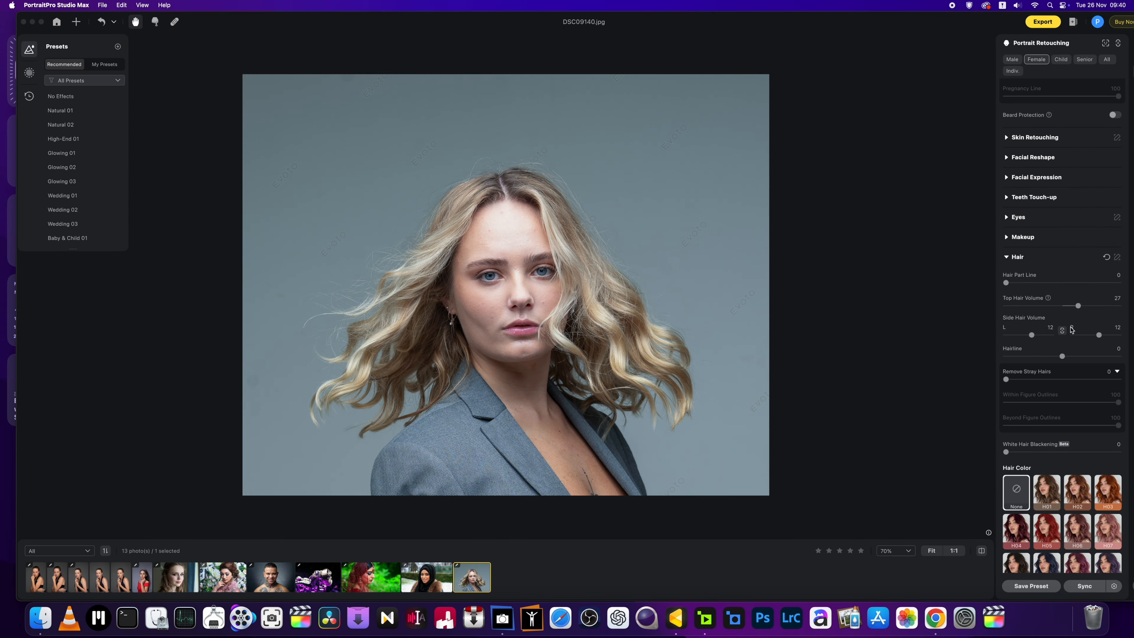
# Step: Set Hairline to -8 and Side Hair Volume to -16 on both sides
pyautogui.moveTo(1064, 357); pyautogui.dragTo(1082, 341)
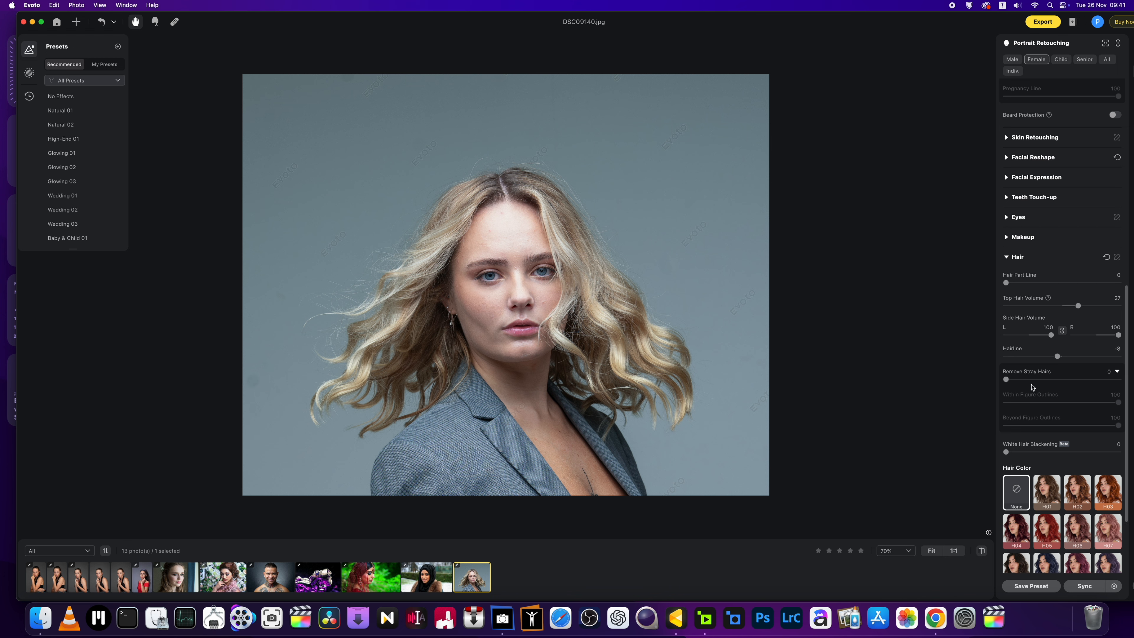
pyautogui.moveTo(1051, 335); pyautogui.dragTo(1025, 336)
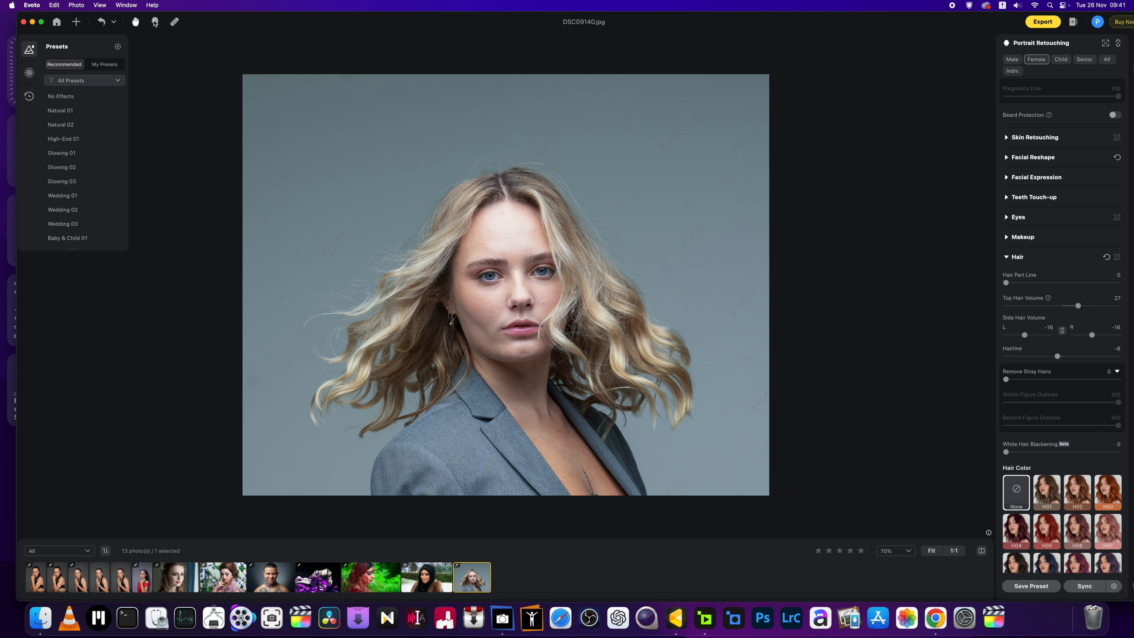
# Step: Liquify the left hair down and outward with a size-700 Forward Warp brush, then apply
pyautogui.click(155, 22)
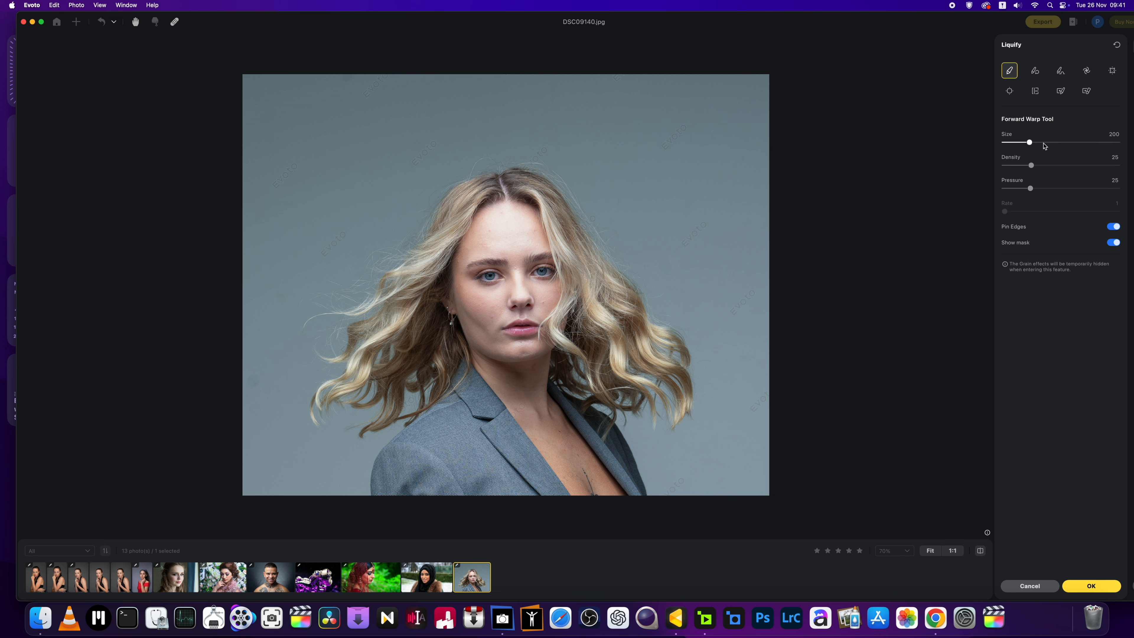
pyautogui.moveTo(1034, 143)
pyautogui.mouseDown()
pyautogui.moveTo(1061, 142)
pyautogui.moveTo(1036, 143)
pyautogui.mouseUp()
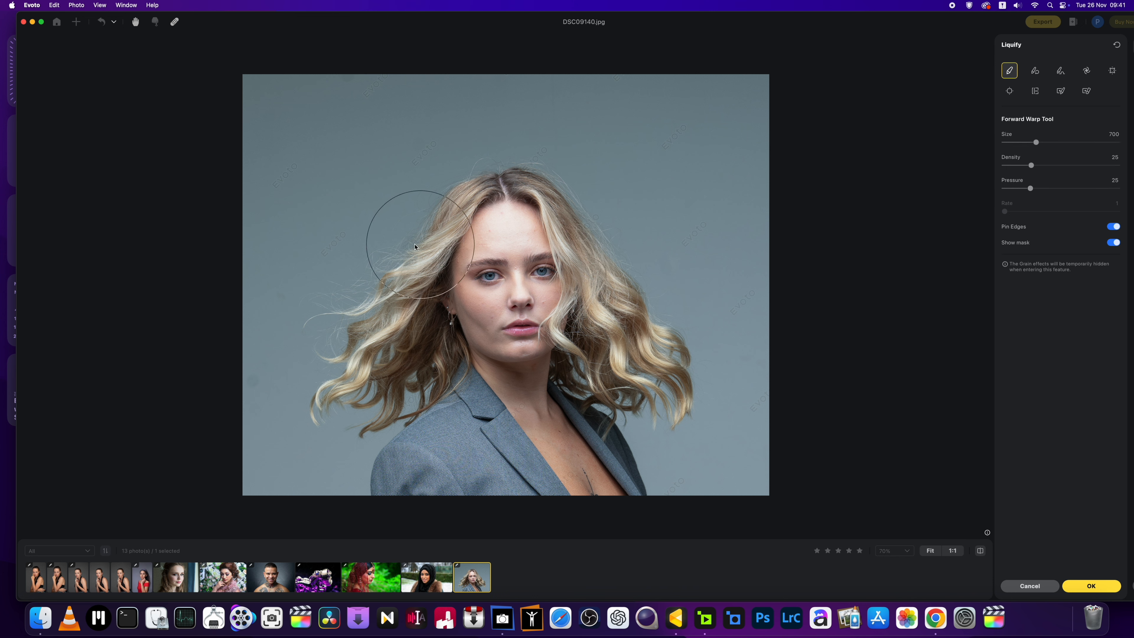
pyautogui.moveTo(394, 272)
pyautogui.mouseDown()
pyautogui.moveTo(382, 315)
pyautogui.moveTo(339, 348)
pyautogui.mouseUp()
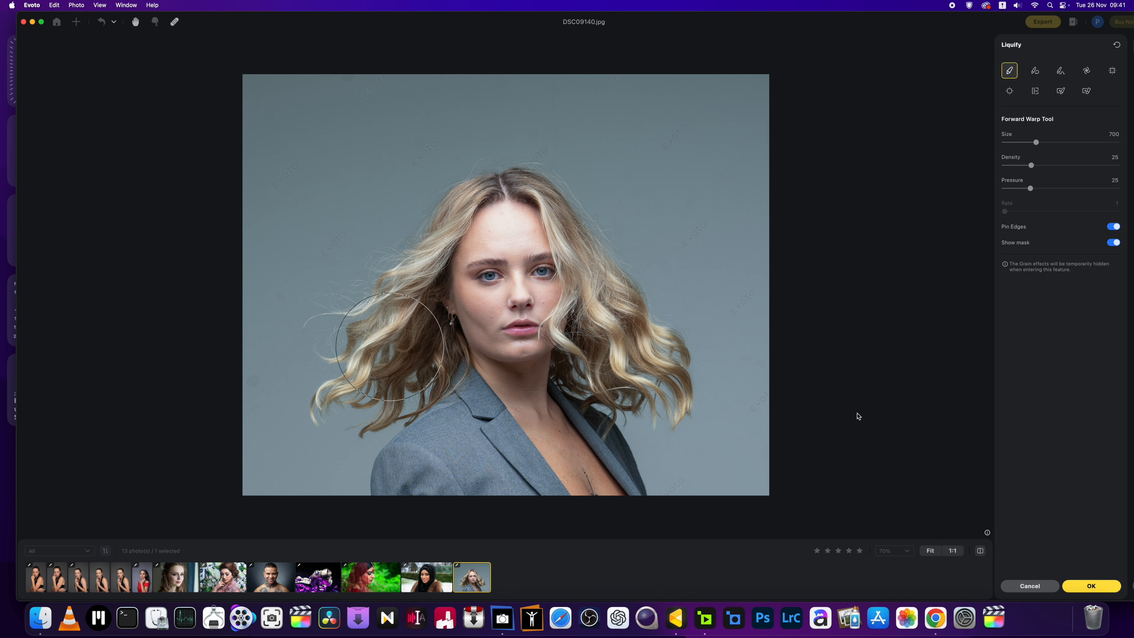
pyautogui.click(1091, 586)
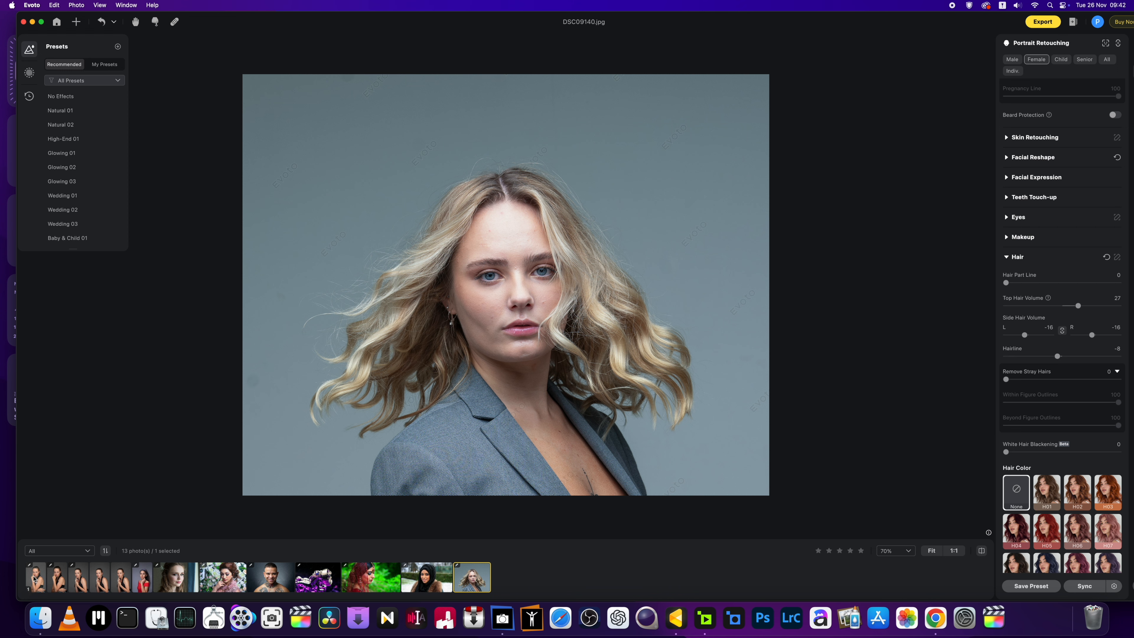
# Step: Open DSC03073.jpg and zoom to about 68%, panning onto her face
pyautogui.click(34, 578)
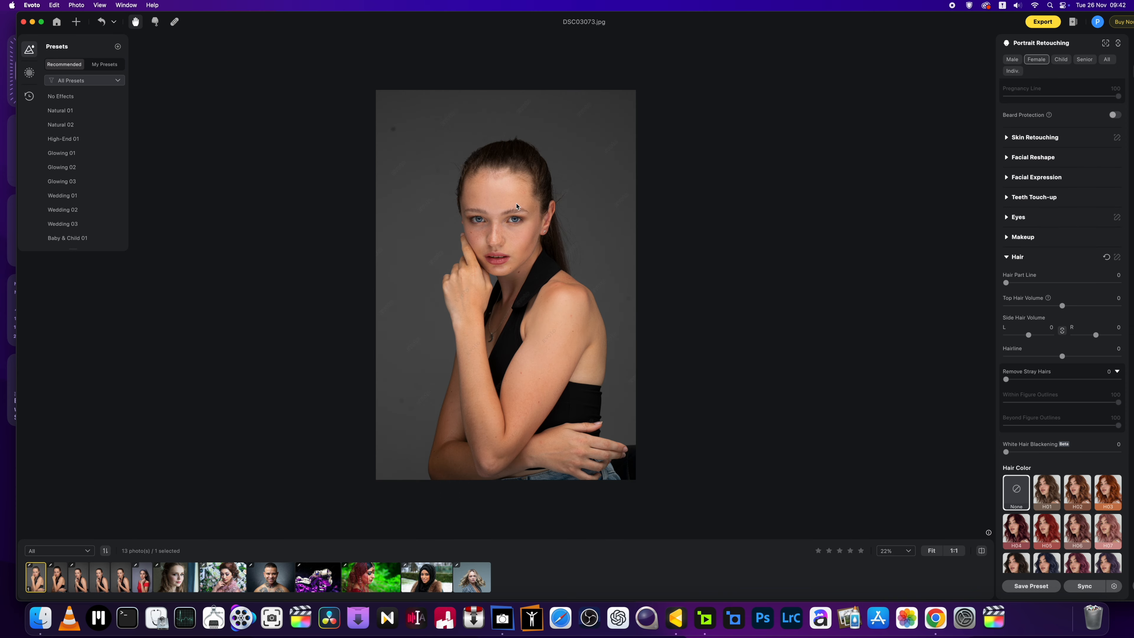
pyautogui.scroll(4, 516, 207)
pyautogui.moveTo(503, 208); pyautogui.dragTo(537, 317)
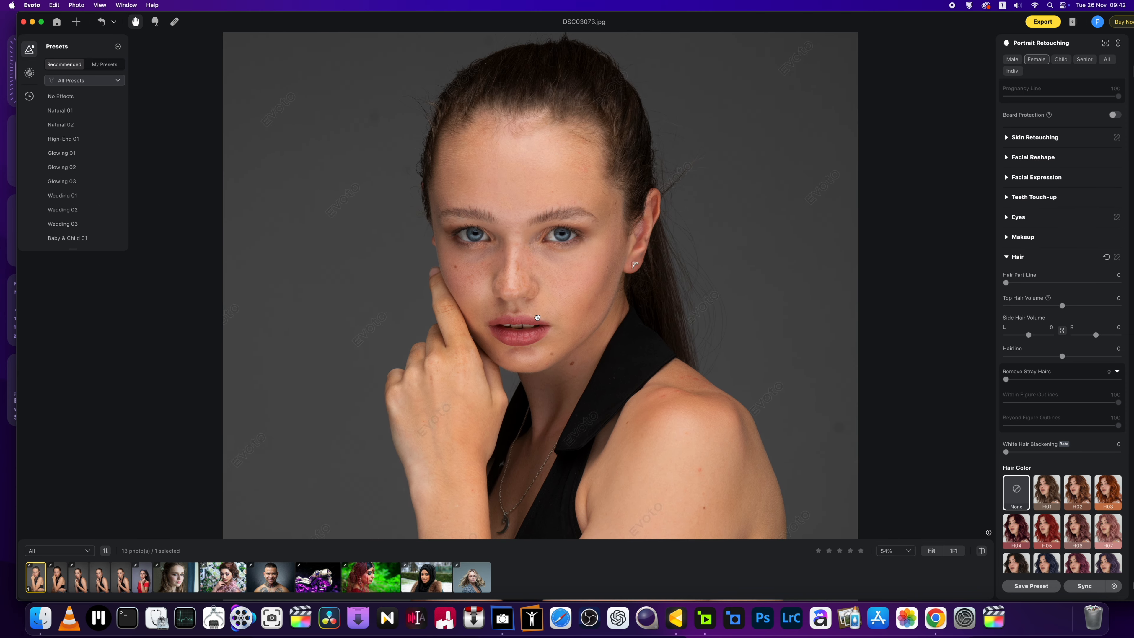
pyautogui.scroll(2, 542, 280)
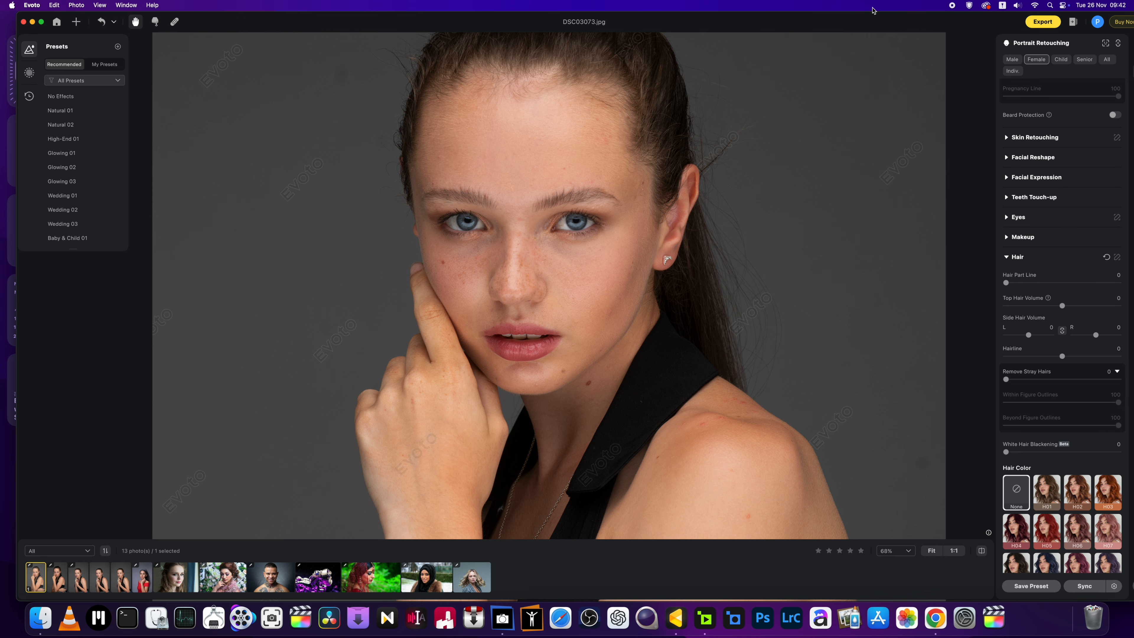
pyautogui.moveTo(874, 24); pyautogui.dragTo(863, 22)
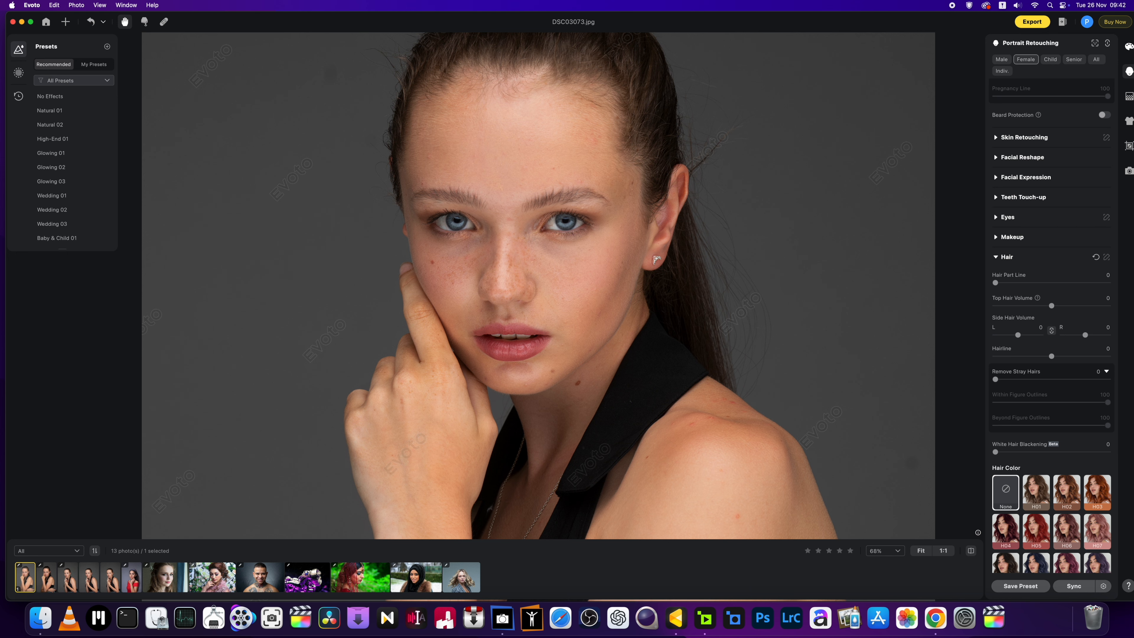
# Step: In Color Adjustments, set Temp to -7 and Tint to -3
pyautogui.click(1128, 47)
pyautogui.scroll(-3, 718, 217)
pyautogui.scroll(2, 720, 227)
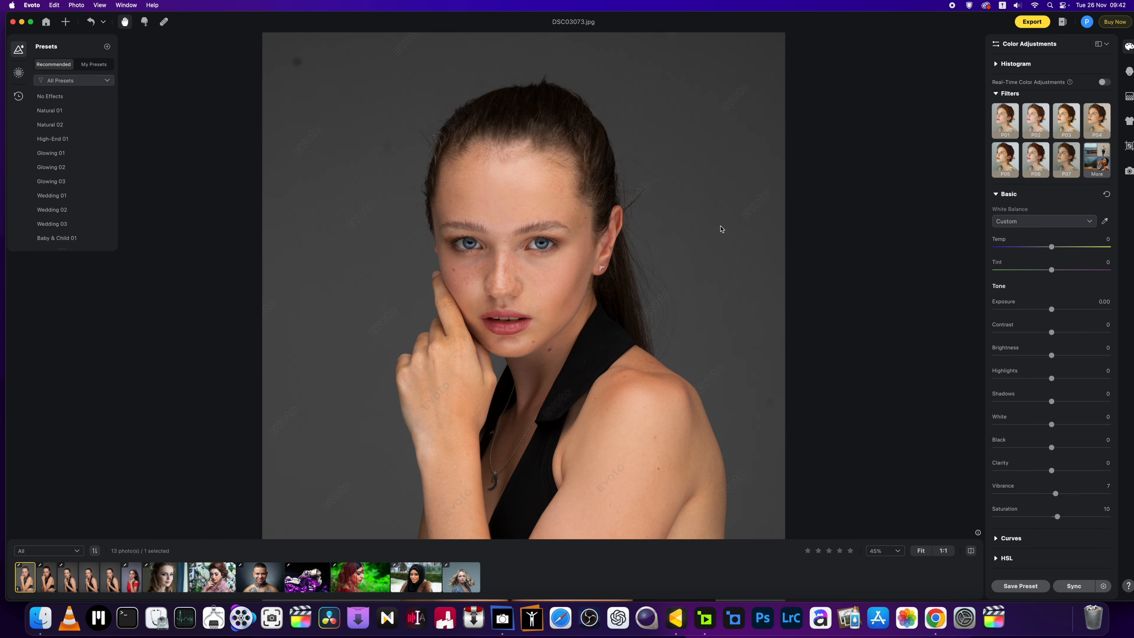
pyautogui.moveTo(1052, 247); pyautogui.dragTo(1043, 249)
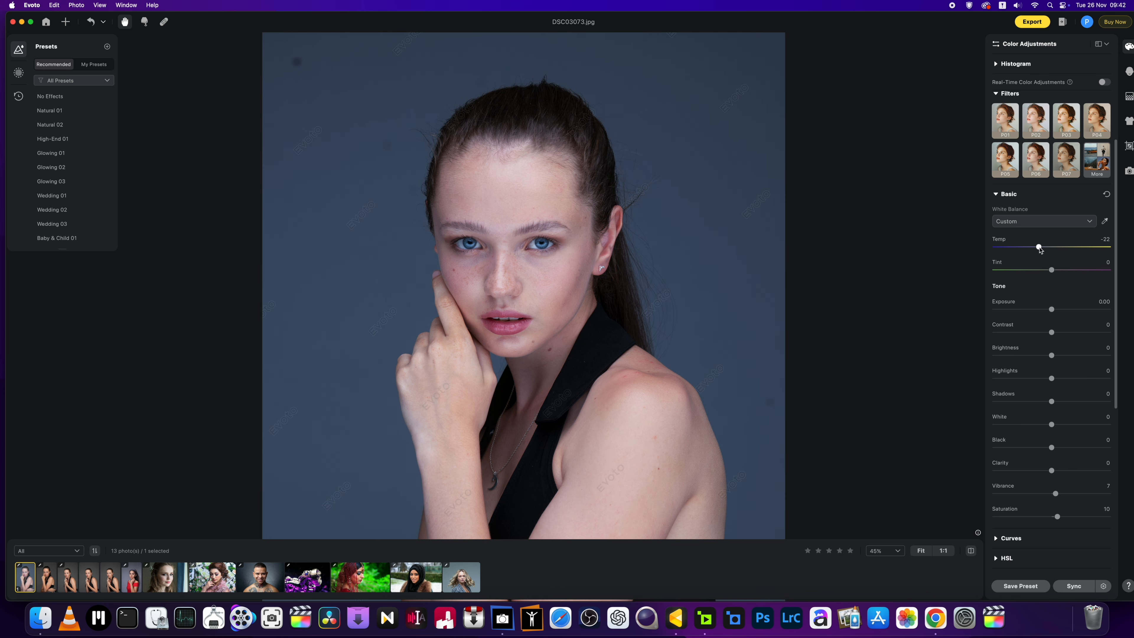
pyautogui.moveTo(1046, 250); pyautogui.dragTo(1049, 251)
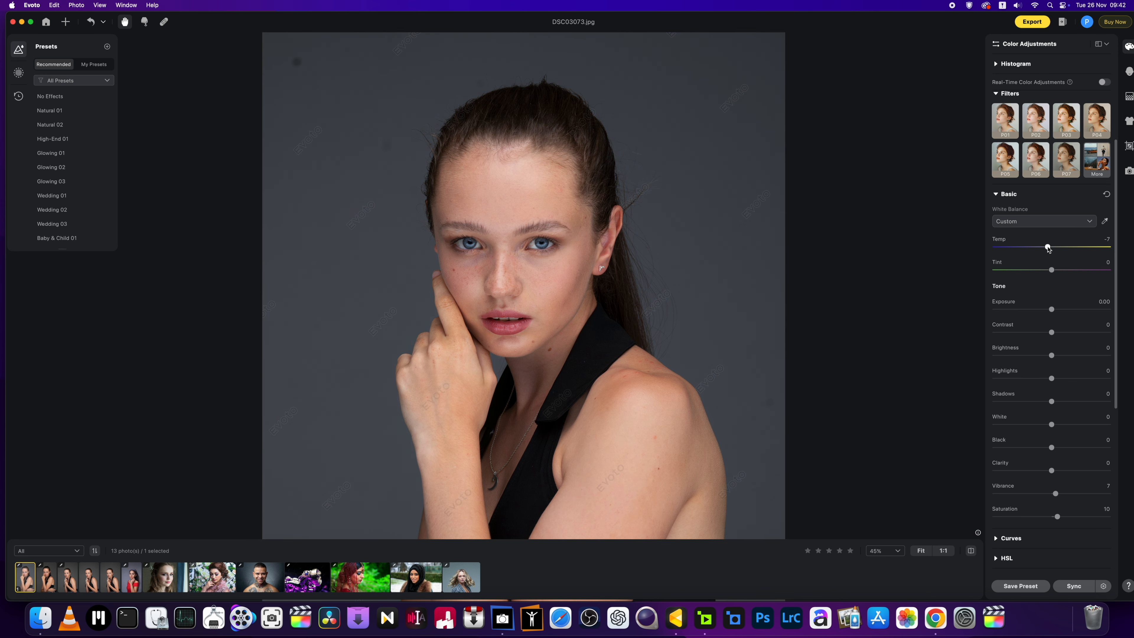
pyautogui.moveTo(1052, 274); pyautogui.dragTo(1049, 274)
pyautogui.moveTo(1051, 275); pyautogui.dragTo(1052, 274)
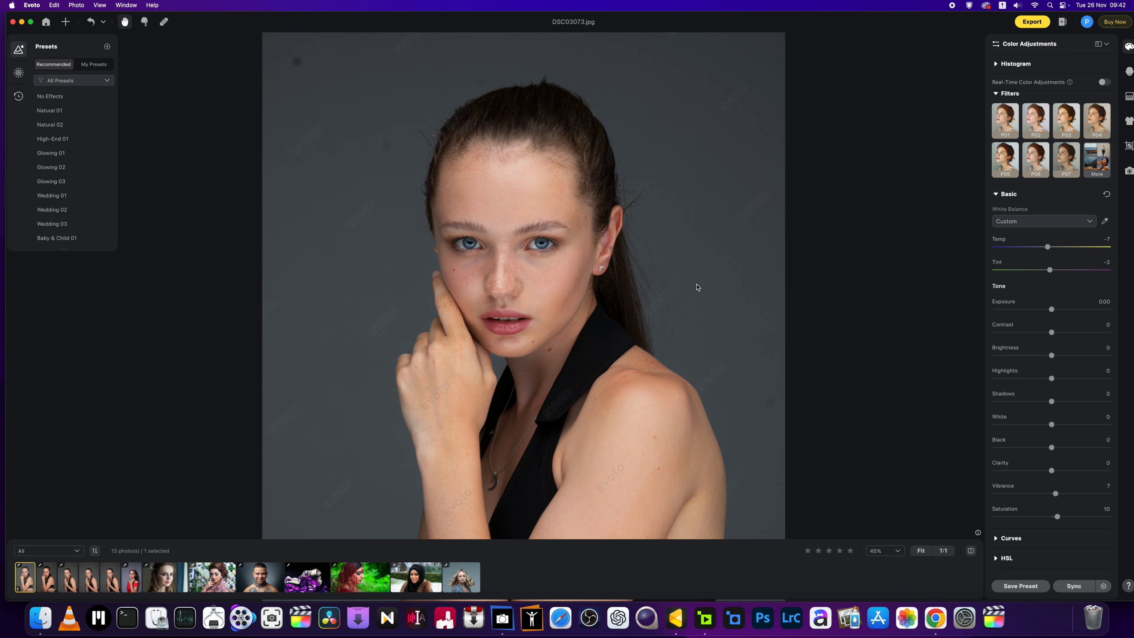
pyautogui.click(1129, 72)
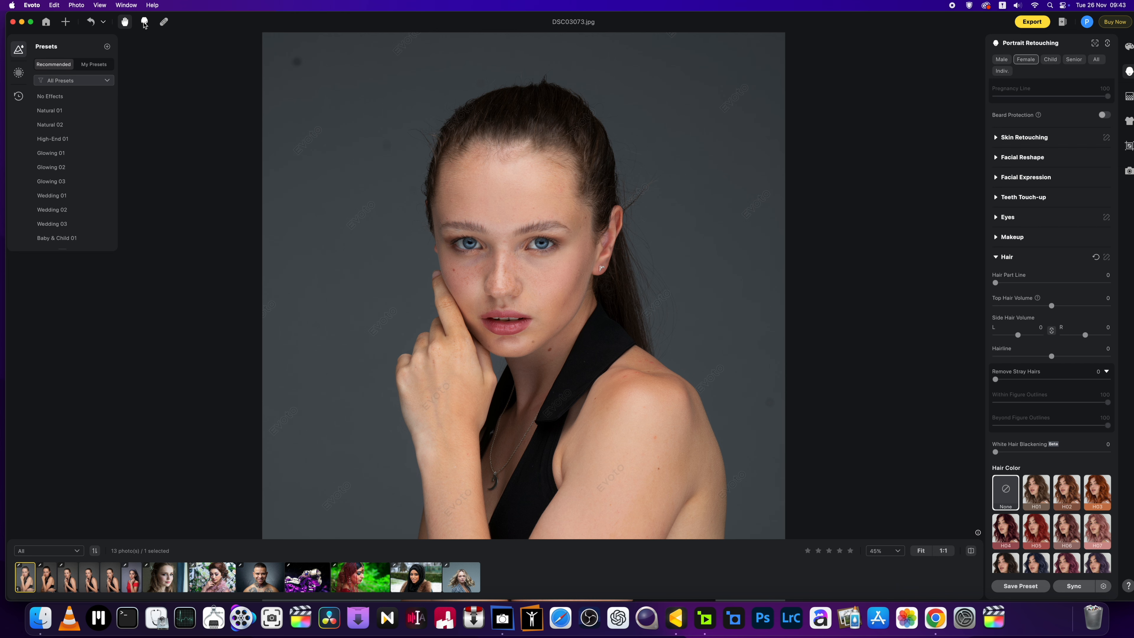
# Step: Nudge the hair outline at the top of the head with the Liquify Forward Warp brush
pyautogui.click(144, 24)
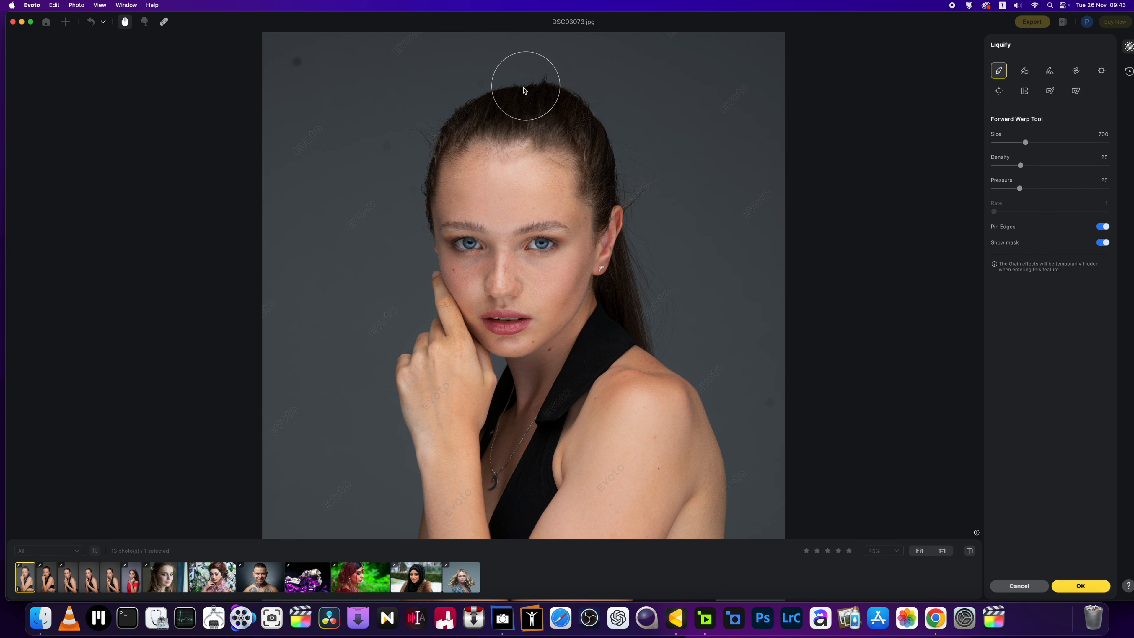
pyautogui.moveTo(510, 89); pyautogui.dragTo(508, 85)
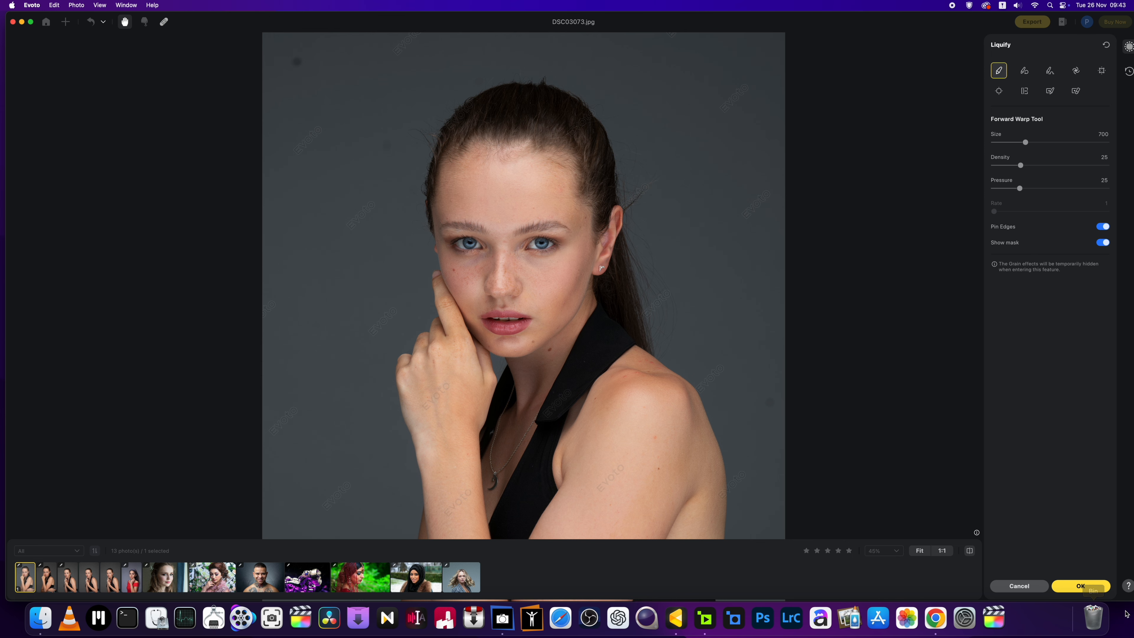
pyautogui.click(1080, 585)
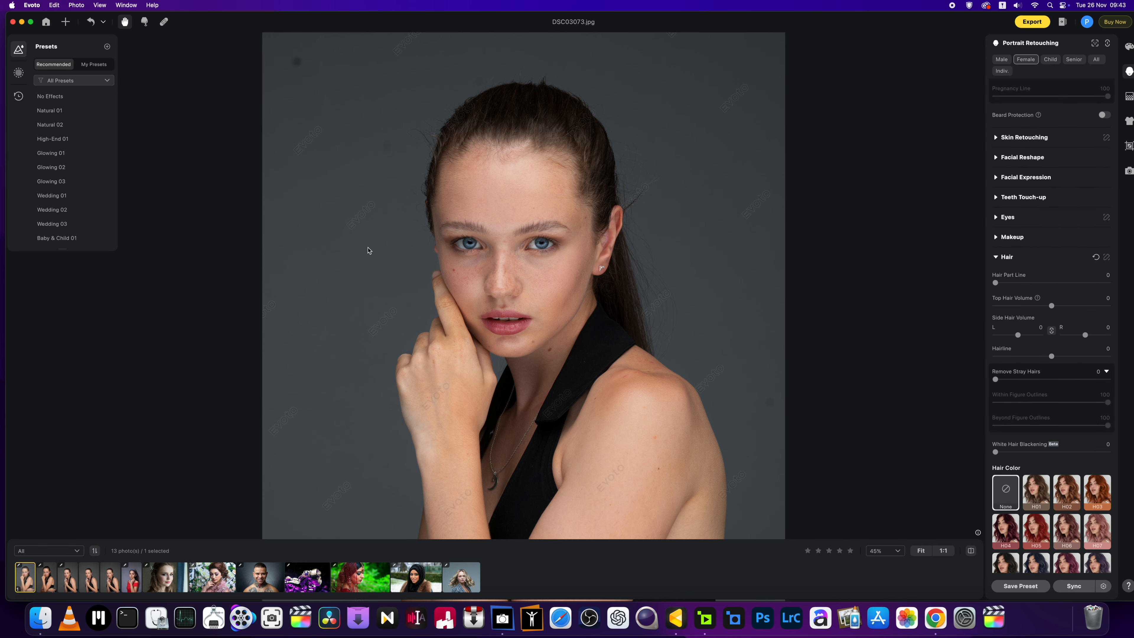
pyautogui.scroll(2, 298, 149)
pyautogui.scroll(-5, 298, 150)
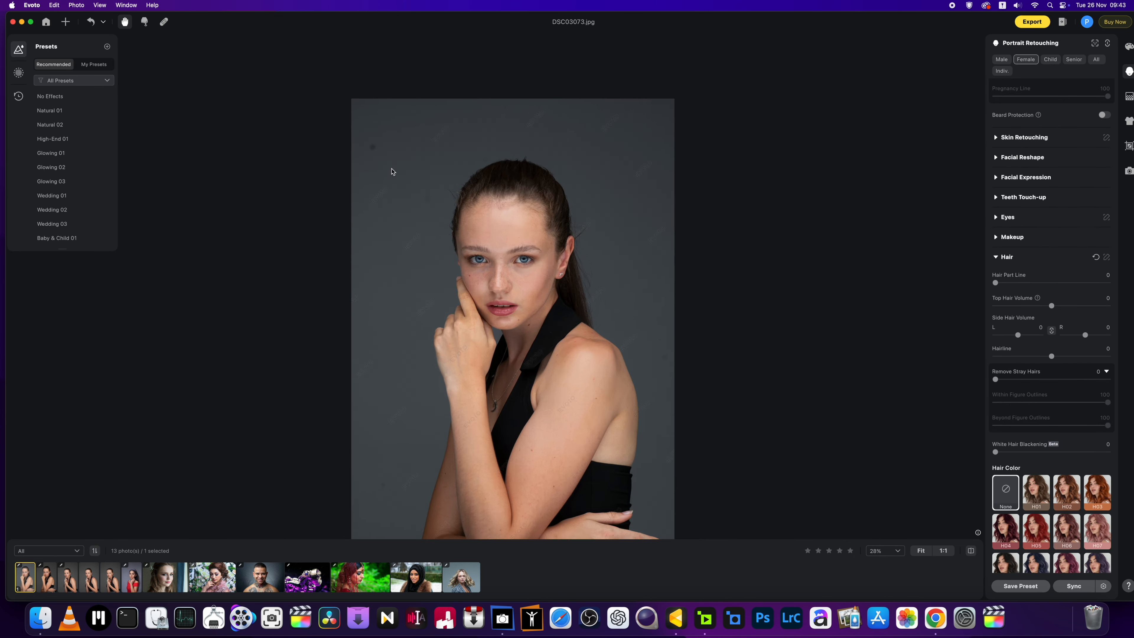
pyautogui.scroll(5, 393, 172)
pyautogui.moveTo(329, 151); pyautogui.dragTo(377, 261)
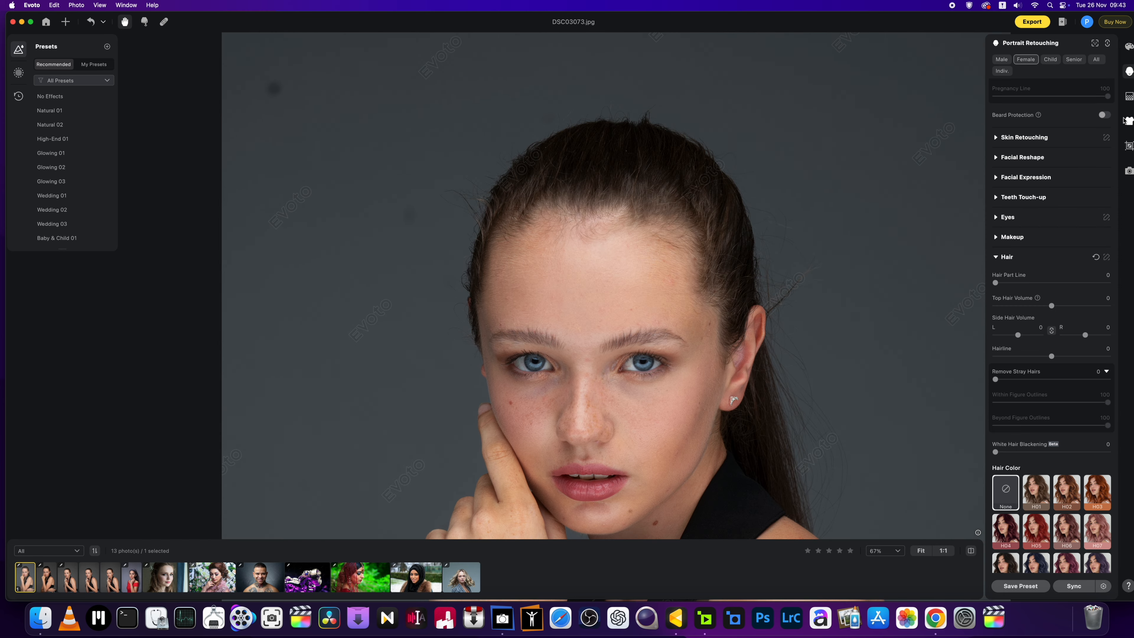
# Step: In Background Adjustments, turn on Clean Backdrop with Solid Backdrop type
pyautogui.click(1129, 96)
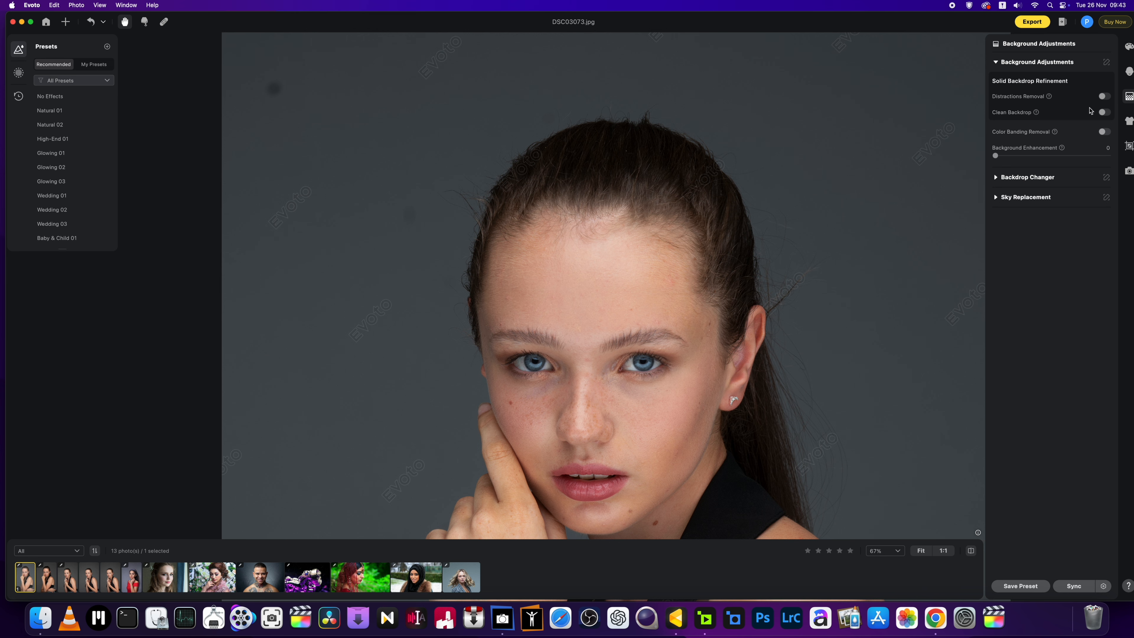
pyautogui.click(1106, 112)
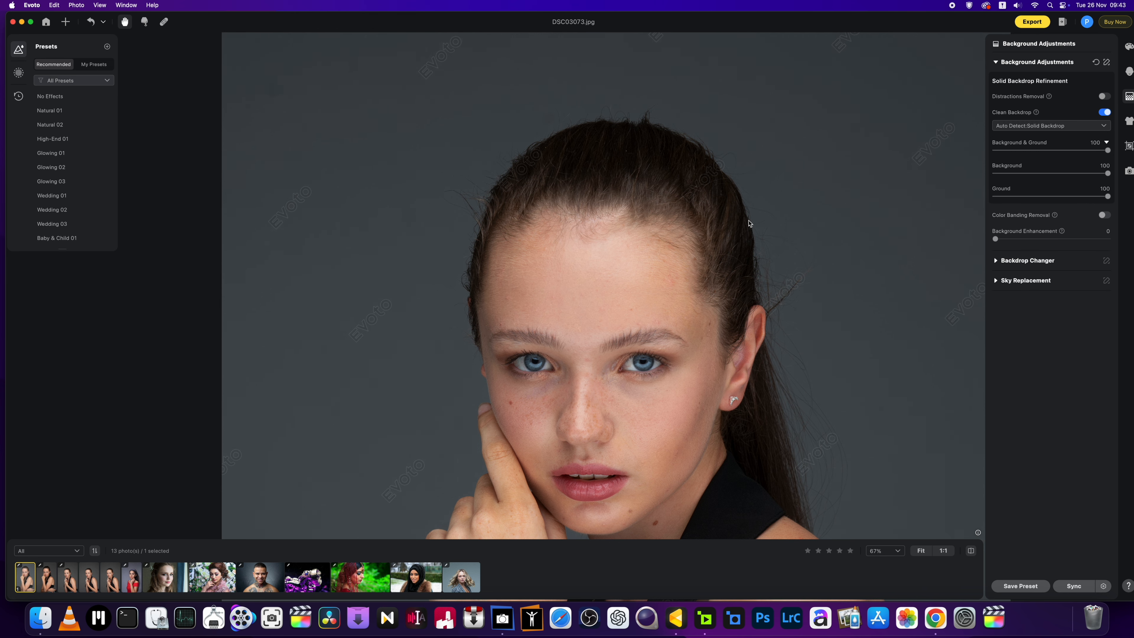
pyautogui.scroll(-6, 652, 224)
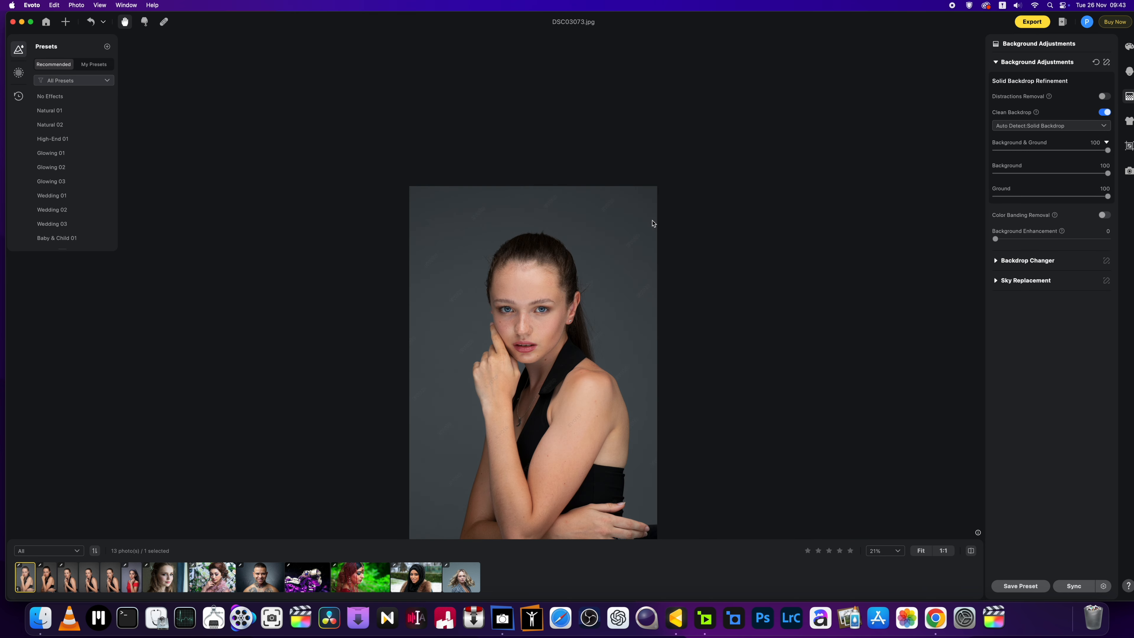
pyautogui.scroll(5, 652, 226)
pyautogui.scroll(5, 352, 147)
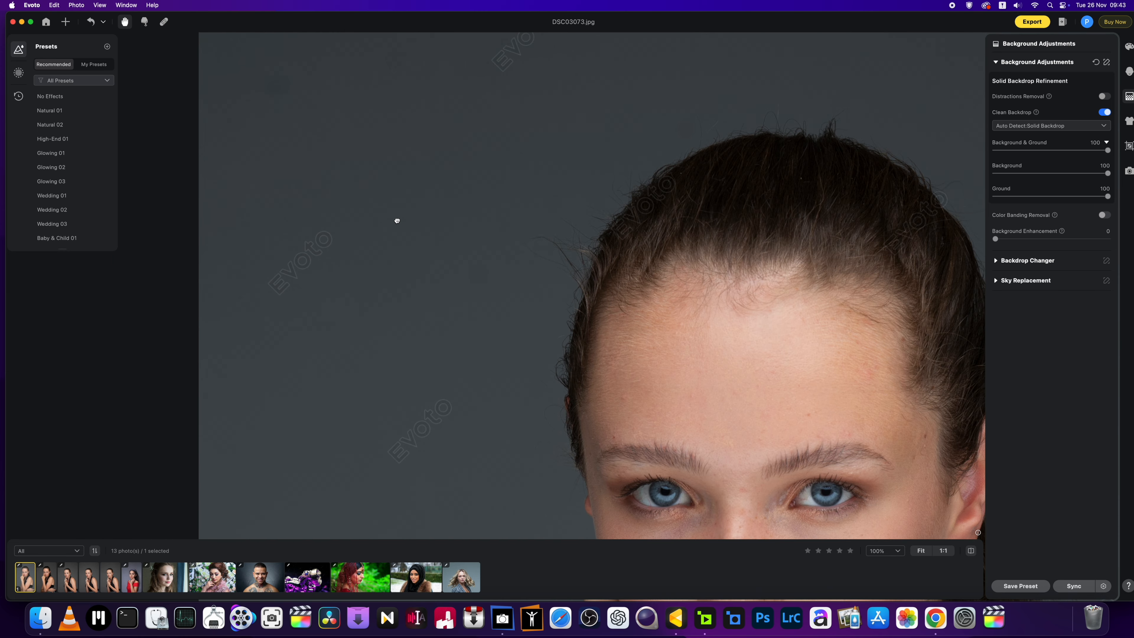
pyautogui.click(1109, 126)
pyautogui.click(1086, 154)
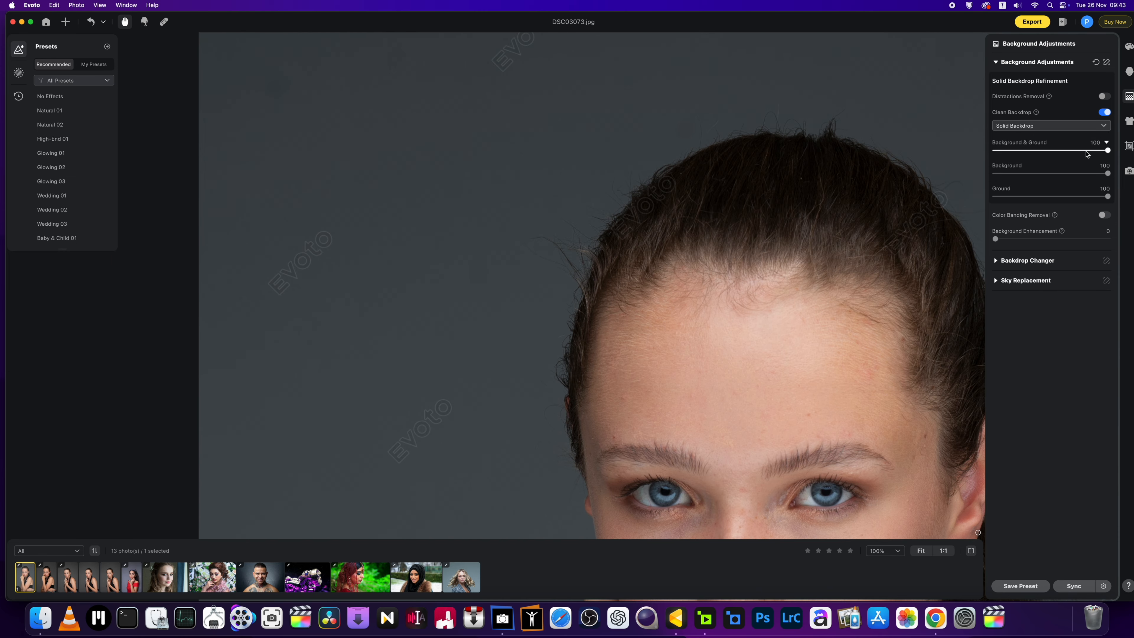
# Step: Enable Distractions Removal set to Distractions, plus Color Banding Removal
pyautogui.click(1106, 98)
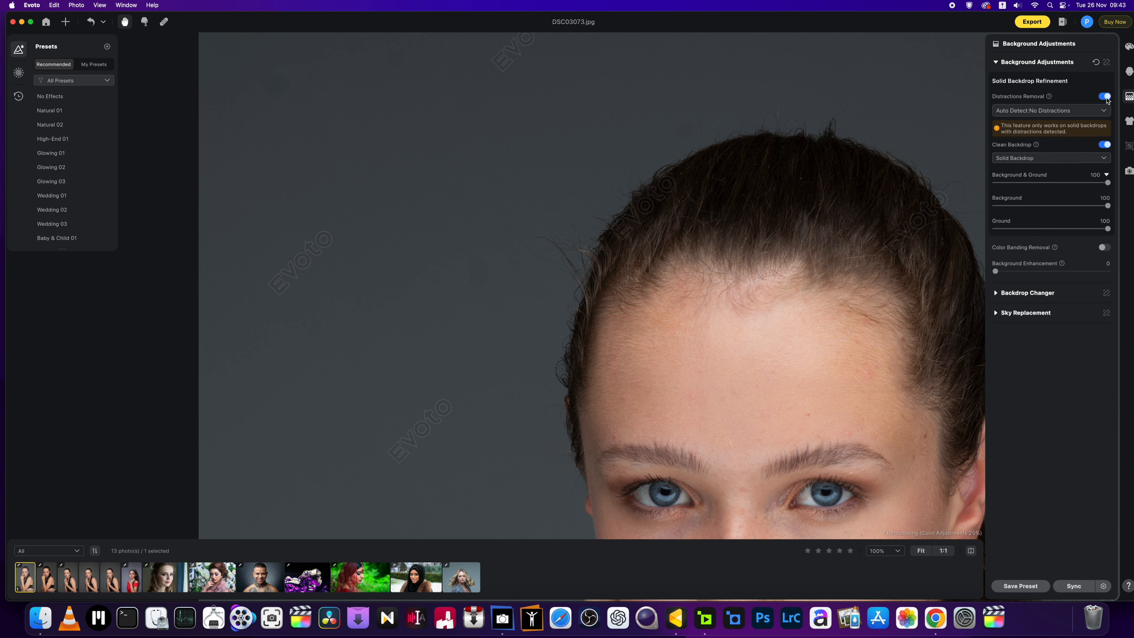
pyautogui.click(1099, 111)
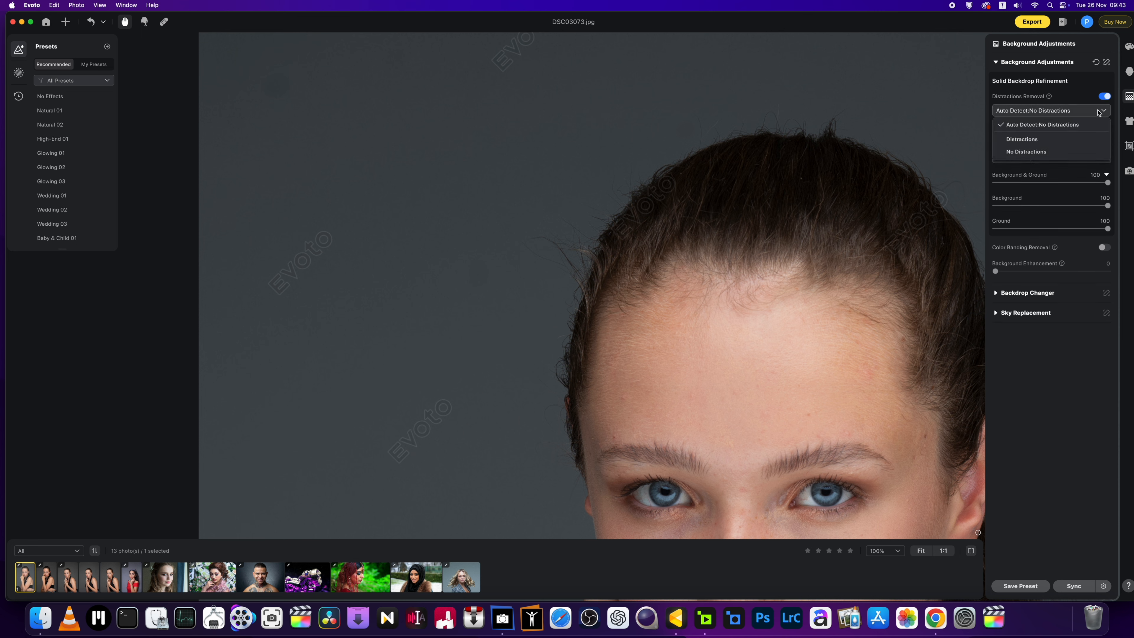
pyautogui.click(1089, 139)
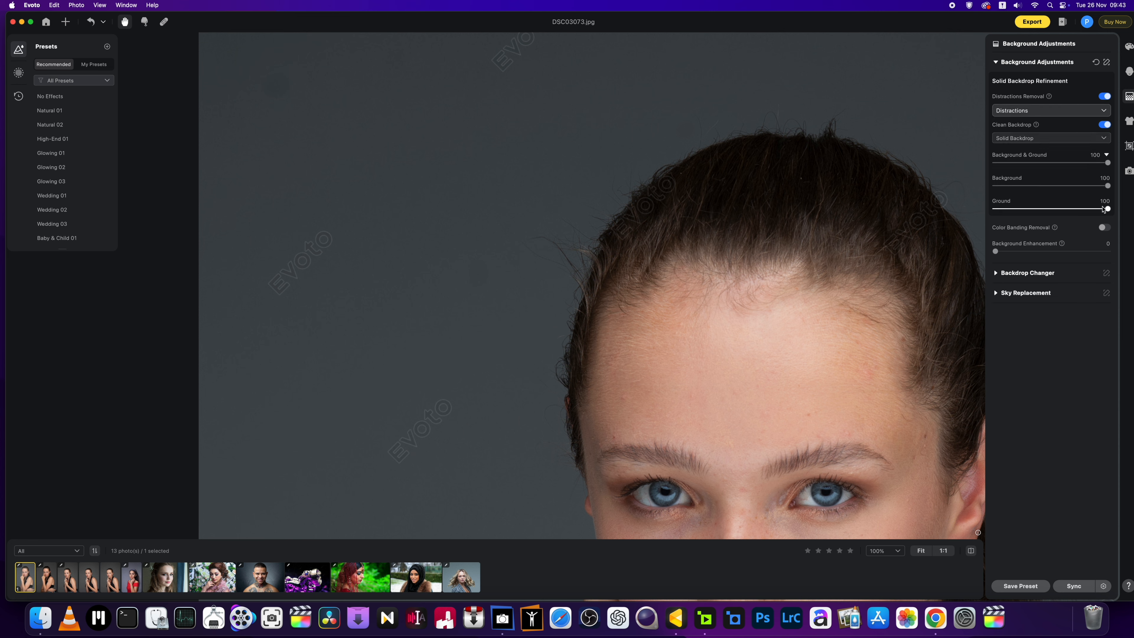
pyautogui.click(1106, 228)
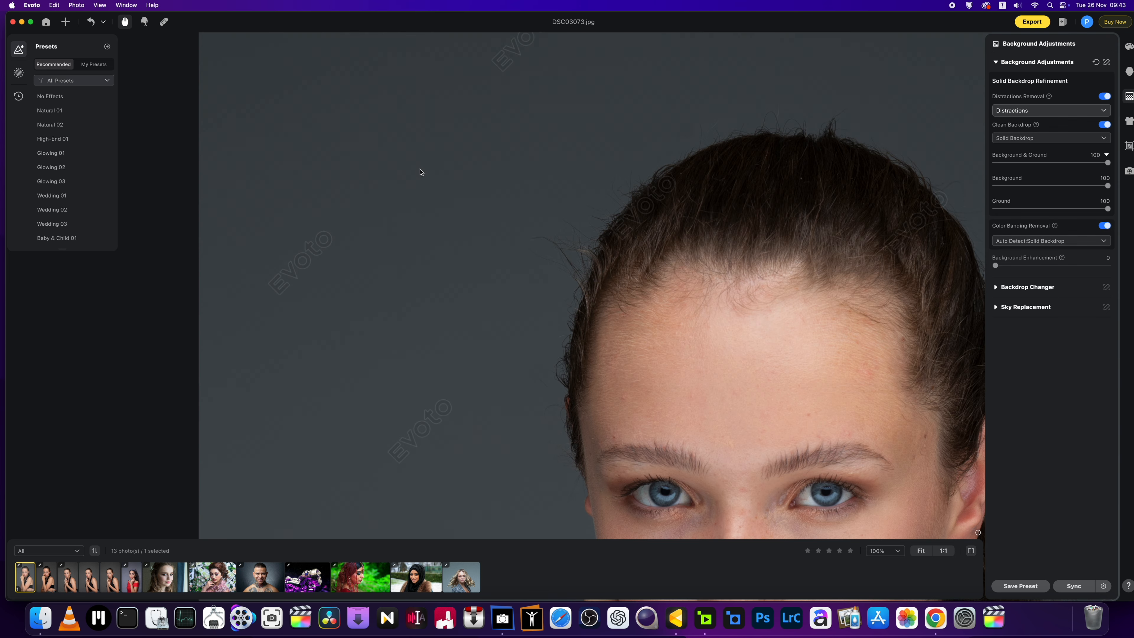
pyautogui.scroll(5, 335, 123)
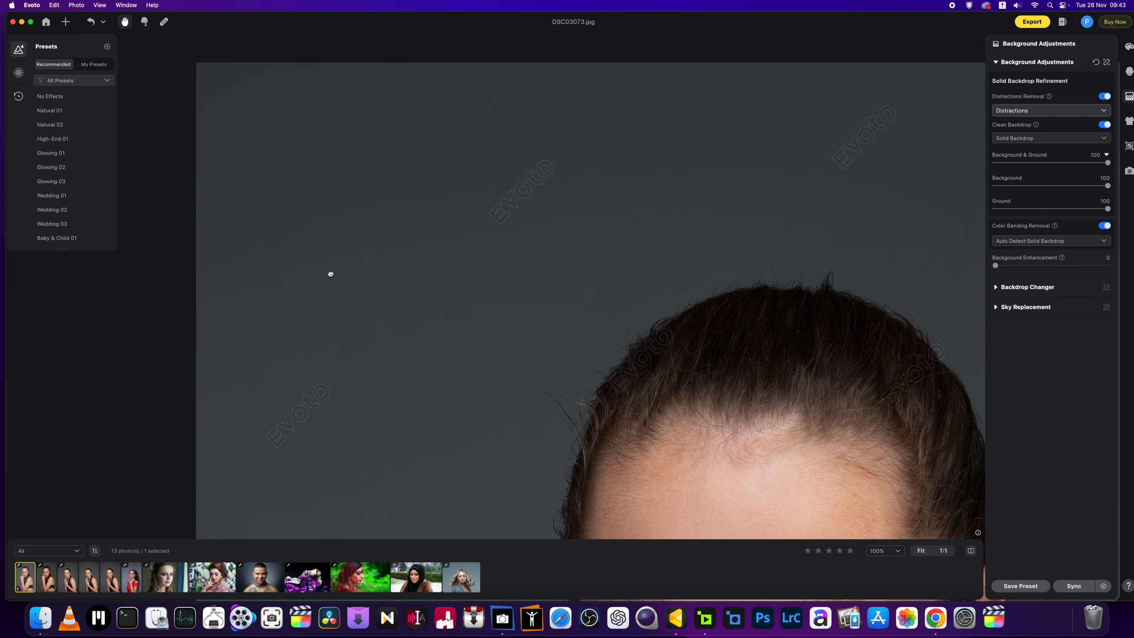
# Step: Compare the cleaned backdrop against the original, ending on the edited version
pyautogui.click(972, 551)
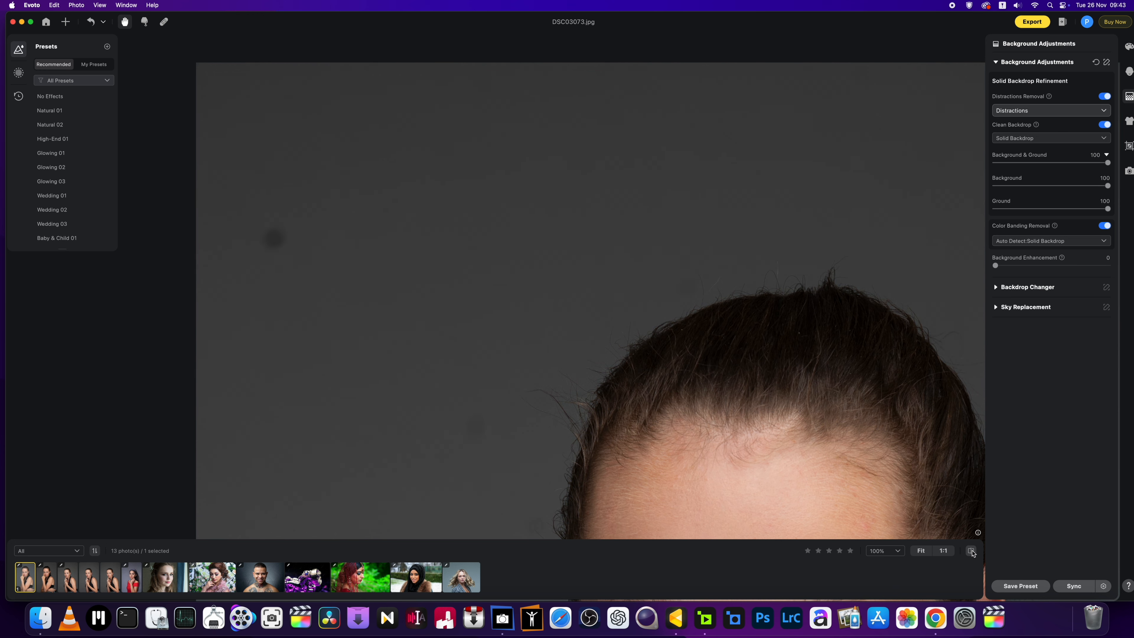
pyautogui.click(972, 551)
pyautogui.click(972, 551)
pyautogui.click(972, 552)
pyautogui.click(972, 552)
pyautogui.click(972, 552)
pyautogui.click(972, 552)
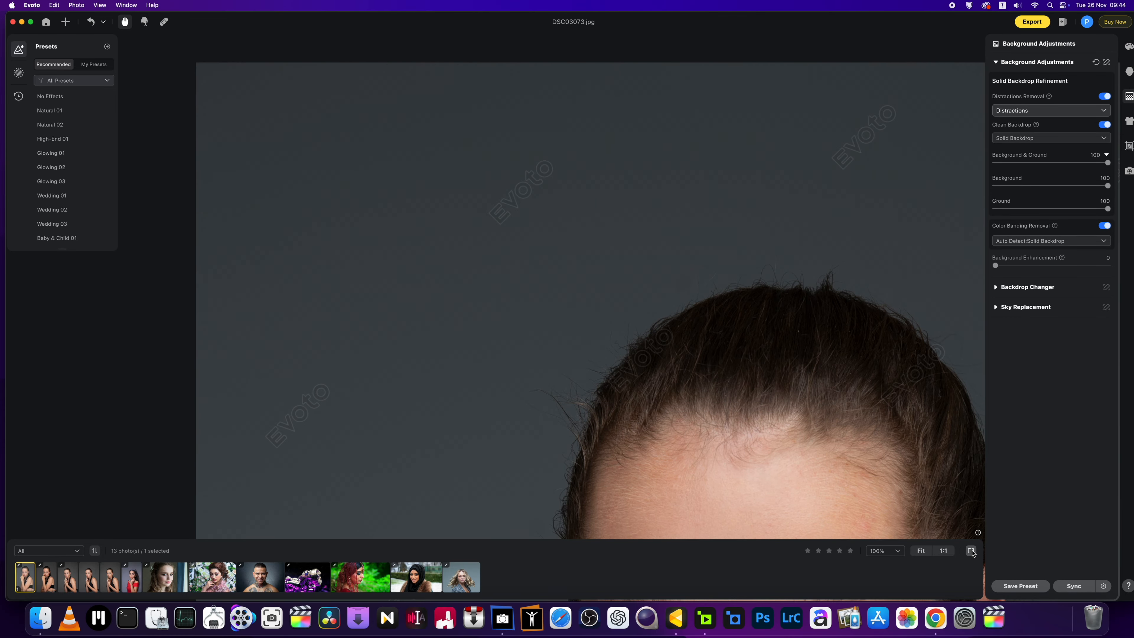
pyautogui.scroll(-5, 787, 322)
pyautogui.scroll(5, 718, 385)
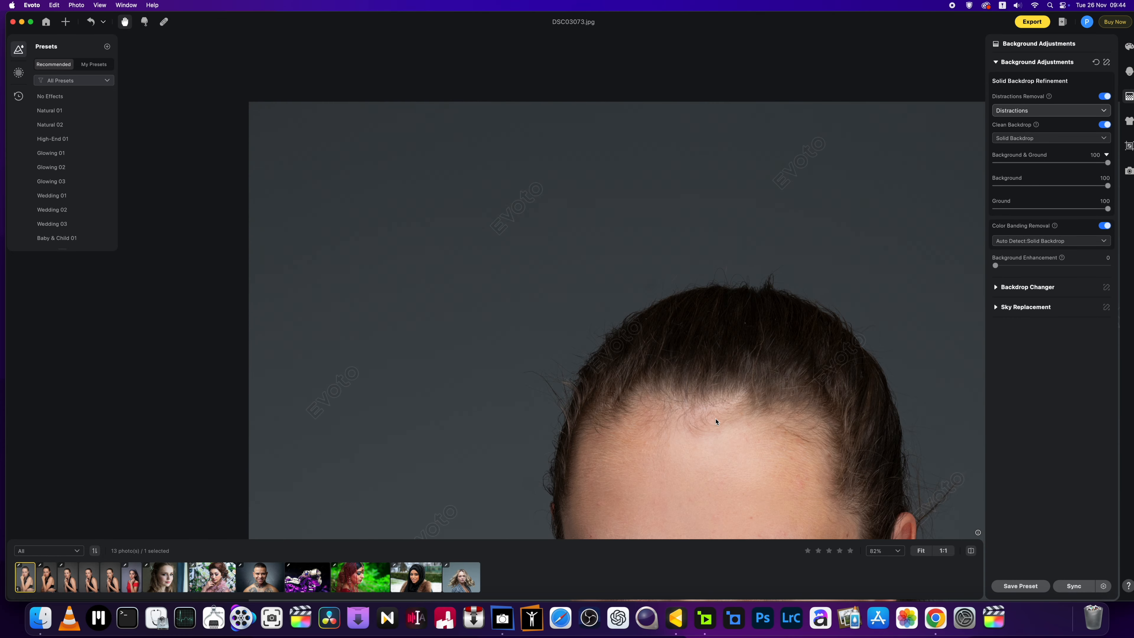
pyautogui.scroll(-5, 716, 421)
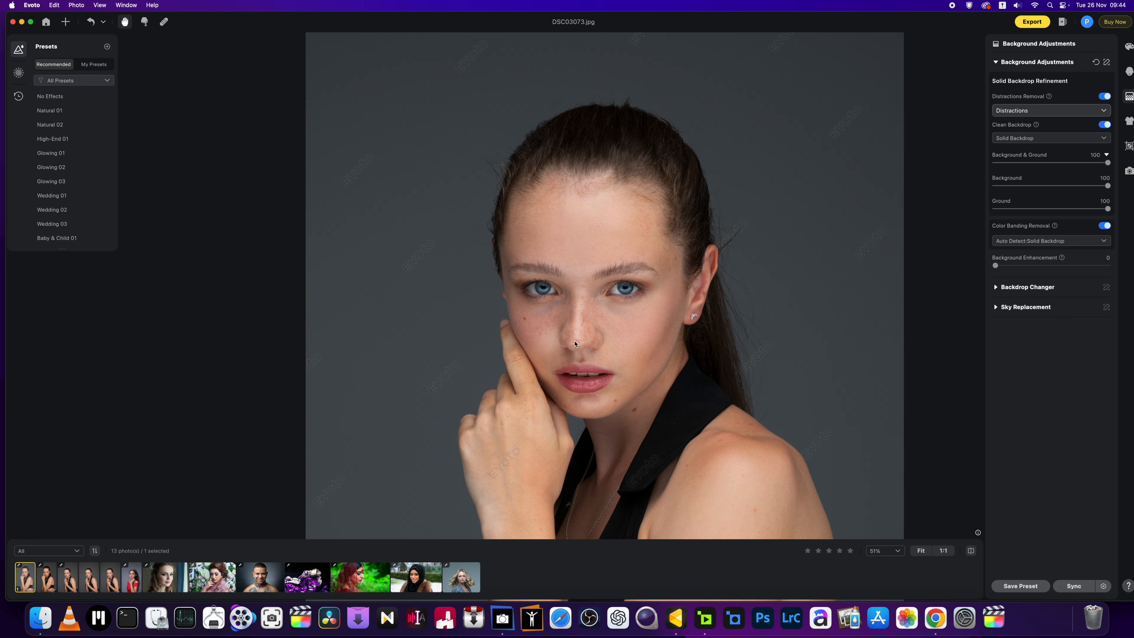
pyautogui.hscroll(3, 575, 344)
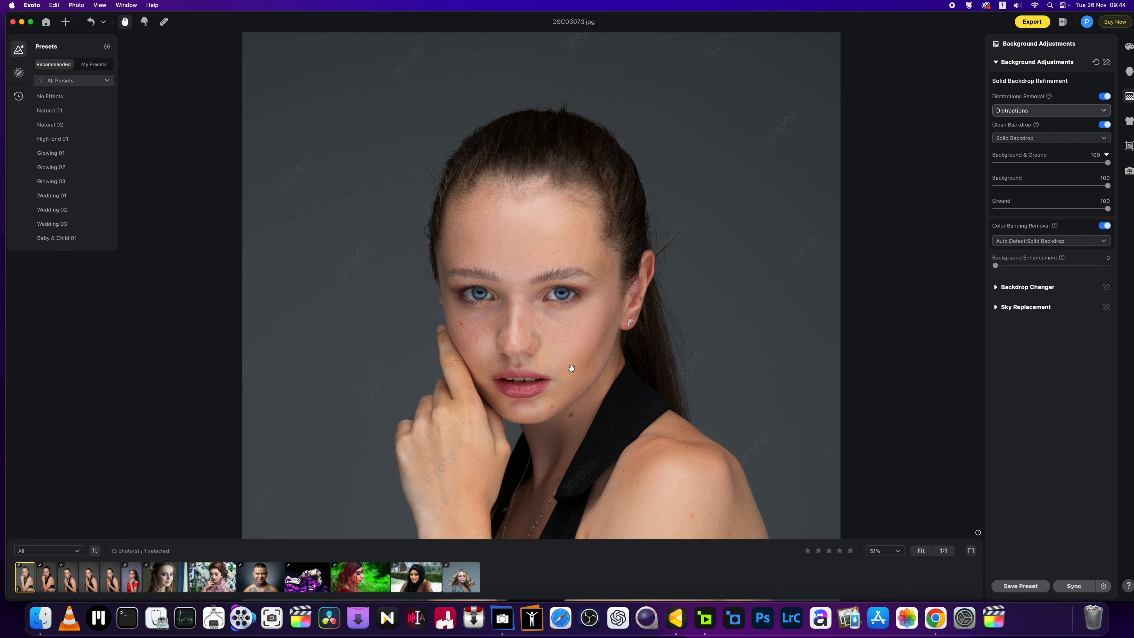
pyautogui.scroll(2, 572, 369)
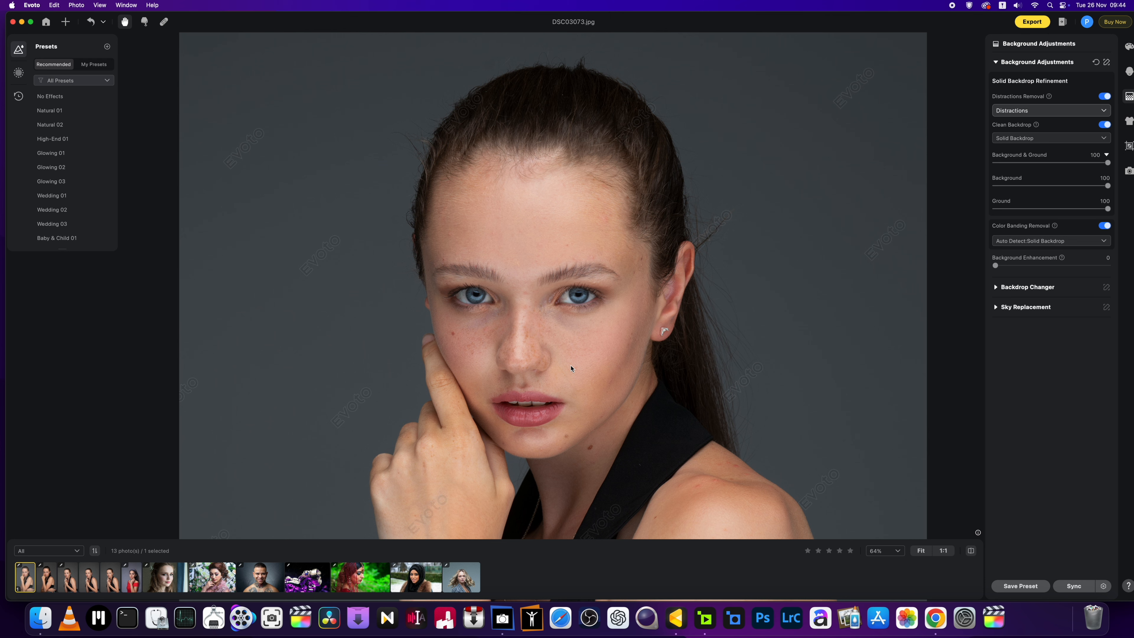
pyautogui.moveTo(811, 17)
pyautogui.mouseDown()
pyautogui.moveTo(802, 19)
pyautogui.moveTo(816, 12)
pyautogui.mouseUp()
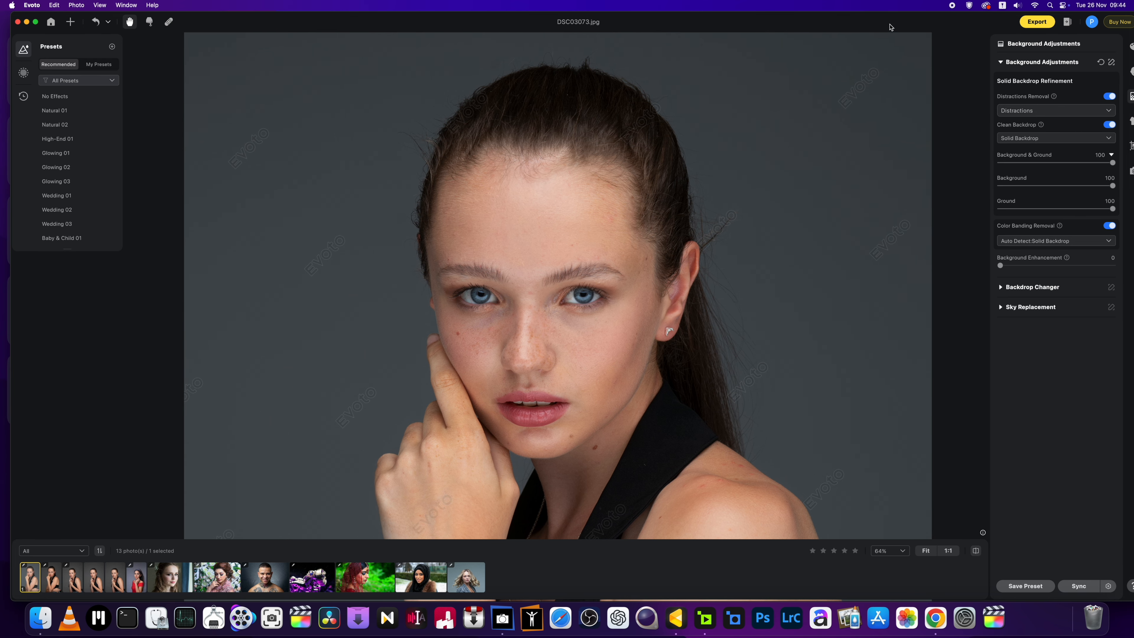
pyautogui.moveTo(889, 24); pyautogui.dragTo(849, 23)
pyautogui.scroll(-5, 714, 206)
pyautogui.scroll(3, 502, 328)
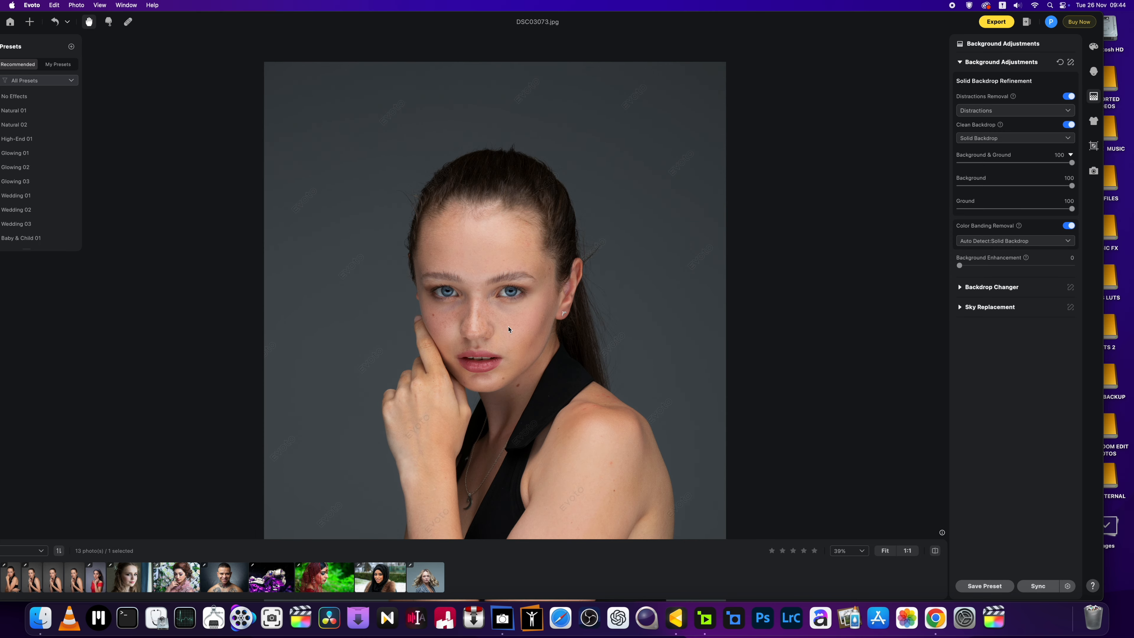
pyautogui.moveTo(502, 330); pyautogui.dragTo(554, 321)
# Step: In Portrait Retouching's Blemish Removal, set Freckle & Acne to 83
pyautogui.click(1093, 72)
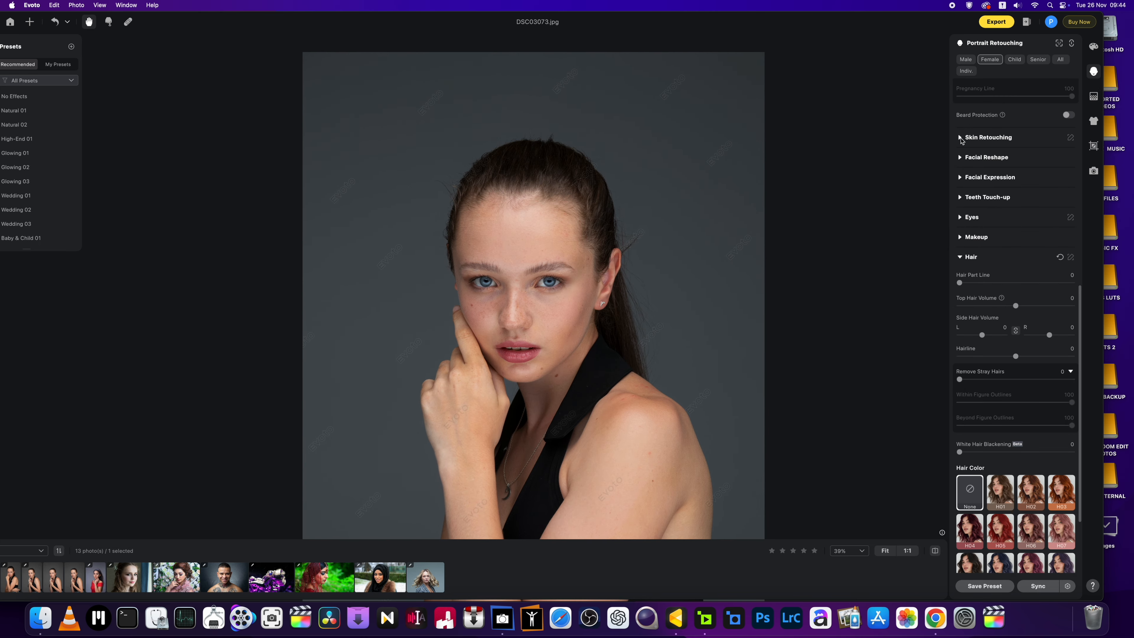
pyautogui.click(961, 139)
pyautogui.scroll(3, 525, 317)
pyautogui.moveTo(670, 361); pyautogui.dragTo(674, 350)
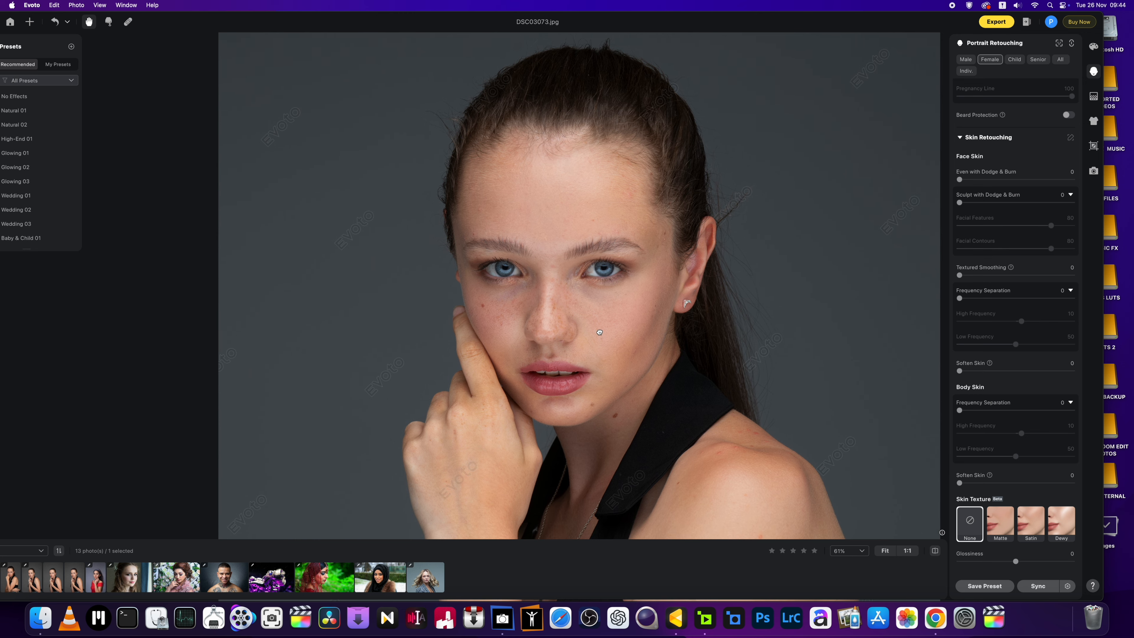
pyautogui.scroll(10, 999, 162)
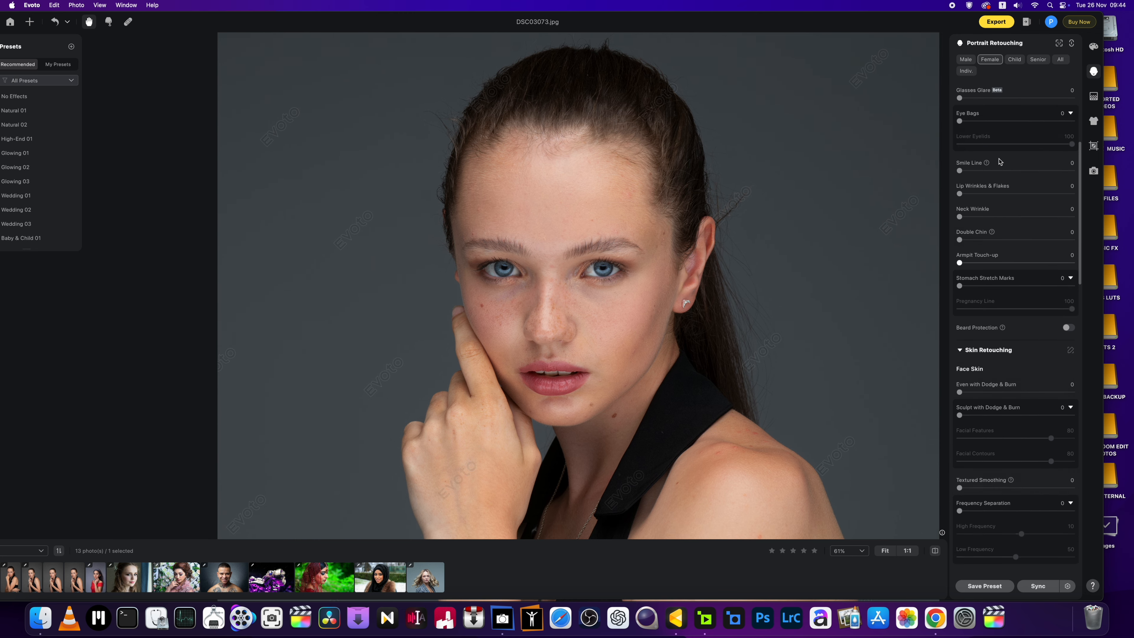
pyautogui.moveTo(960, 114); pyautogui.dragTo(904, 144)
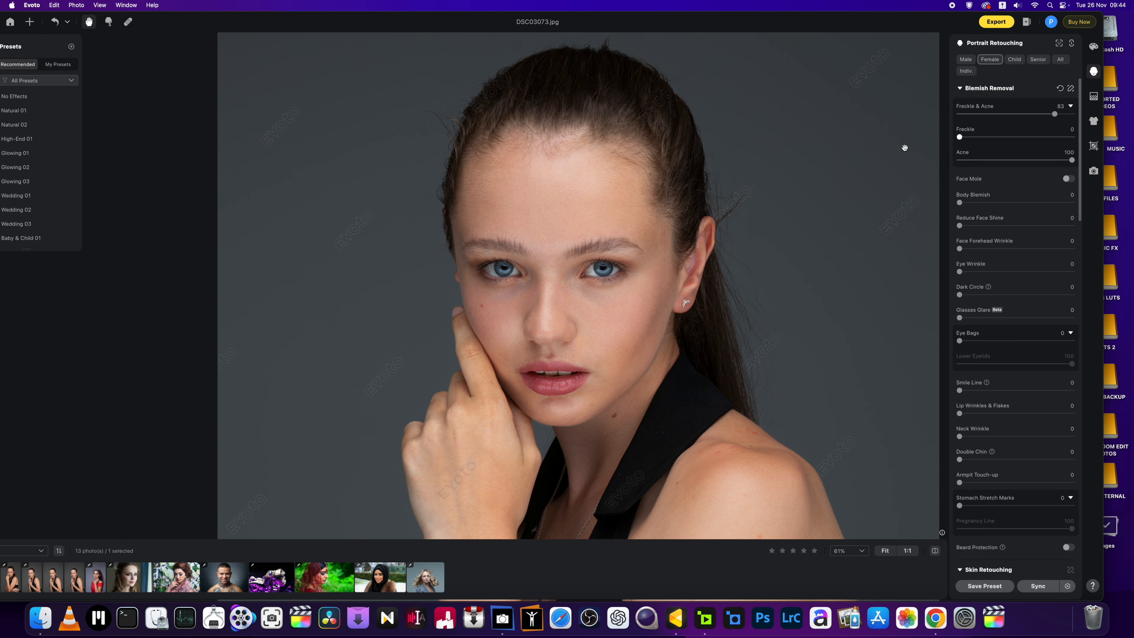
# Step: Set Eye Bags to 43, Dark Circle to 58 and Eye Wrinkle to 18
pyautogui.moveTo(601, 281); pyautogui.dragTo(556, 249)
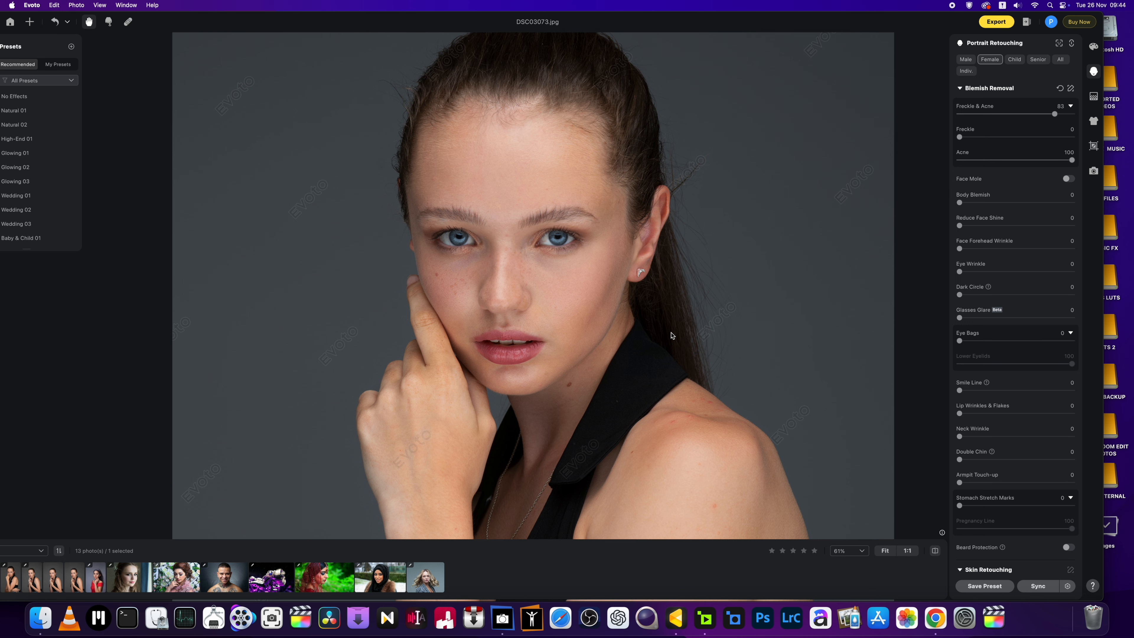
pyautogui.moveTo(584, 395); pyautogui.dragTo(584, 368)
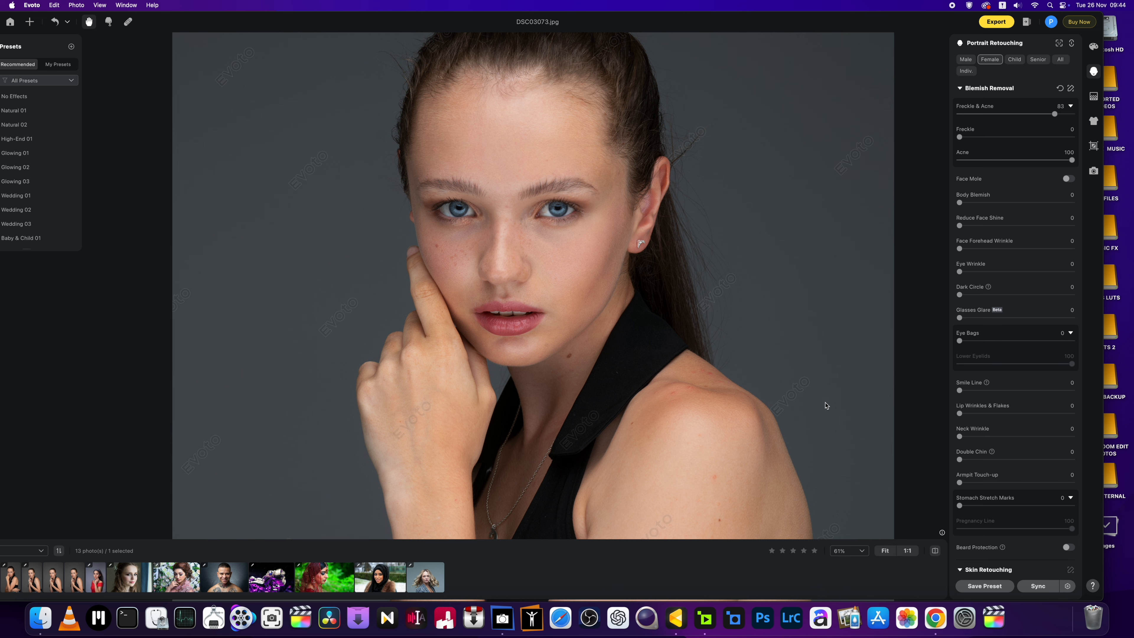
pyautogui.moveTo(959, 340); pyautogui.dragTo(1009, 347)
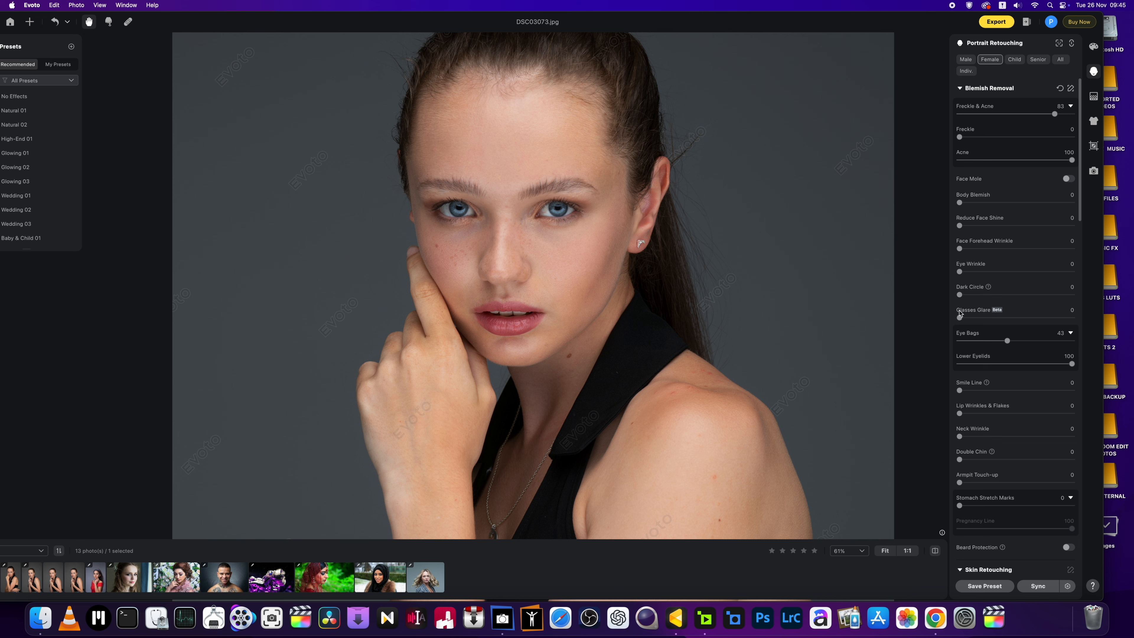
pyautogui.moveTo(959, 294); pyautogui.dragTo(1025, 294)
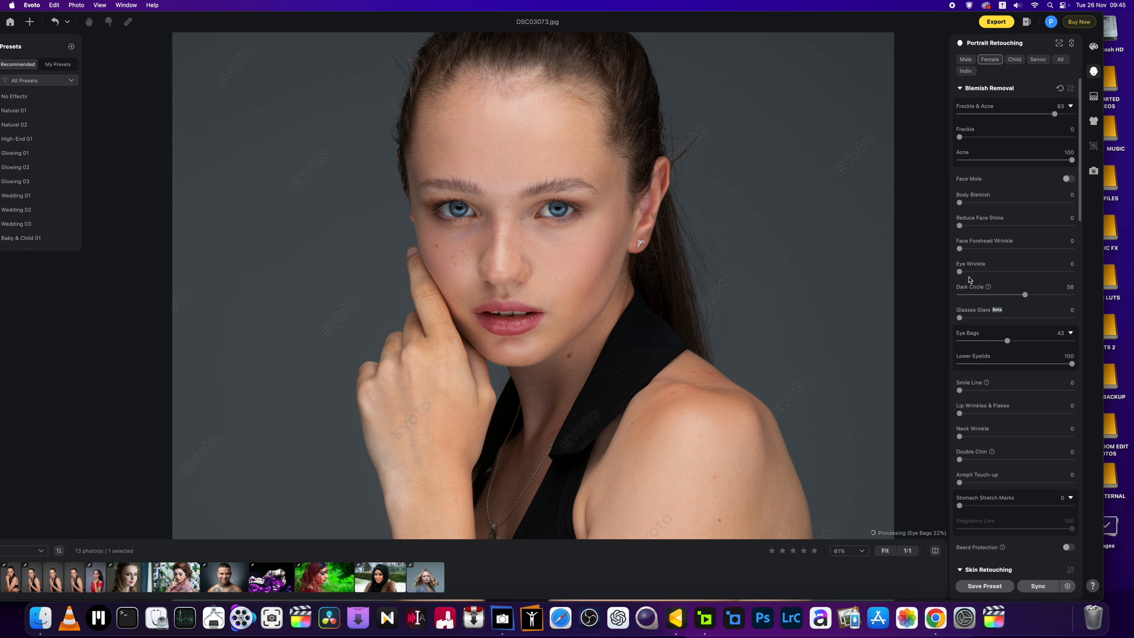
pyautogui.moveTo(959, 272); pyautogui.dragTo(977, 272)
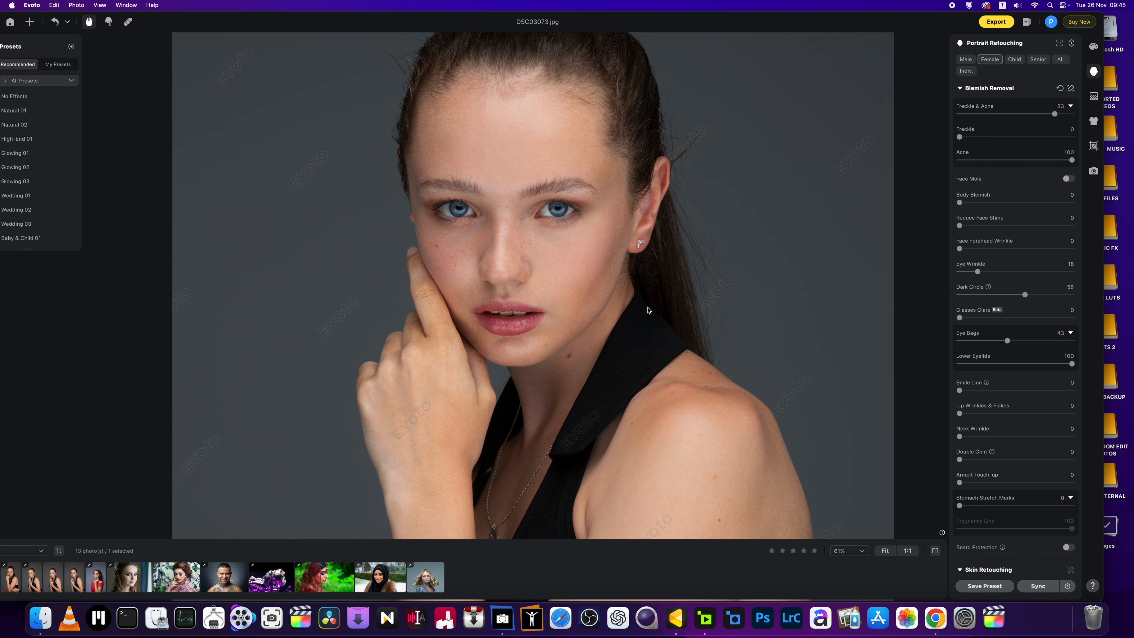
pyautogui.scroll(3, 750, 385)
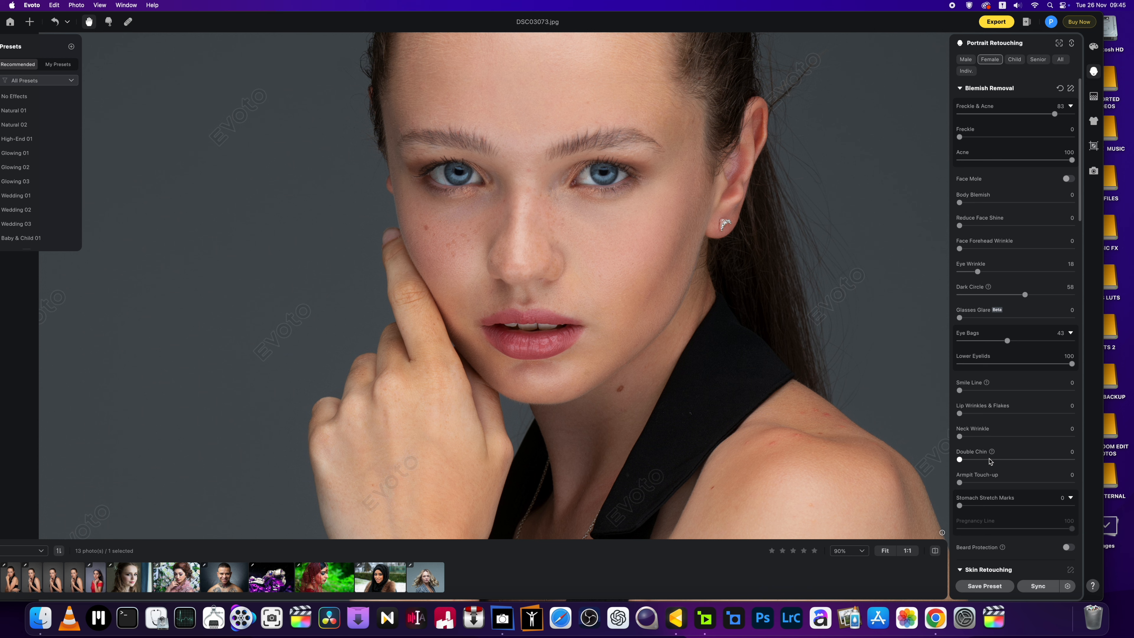
# Step: Set Lip Wrinkles & Flakes to 39 and Neck Wrinkle to 65
pyautogui.moveTo(959, 413); pyautogui.dragTo(1004, 416)
pyautogui.moveTo(959, 437); pyautogui.dragTo(1034, 437)
pyautogui.scroll(-5, 756, 386)
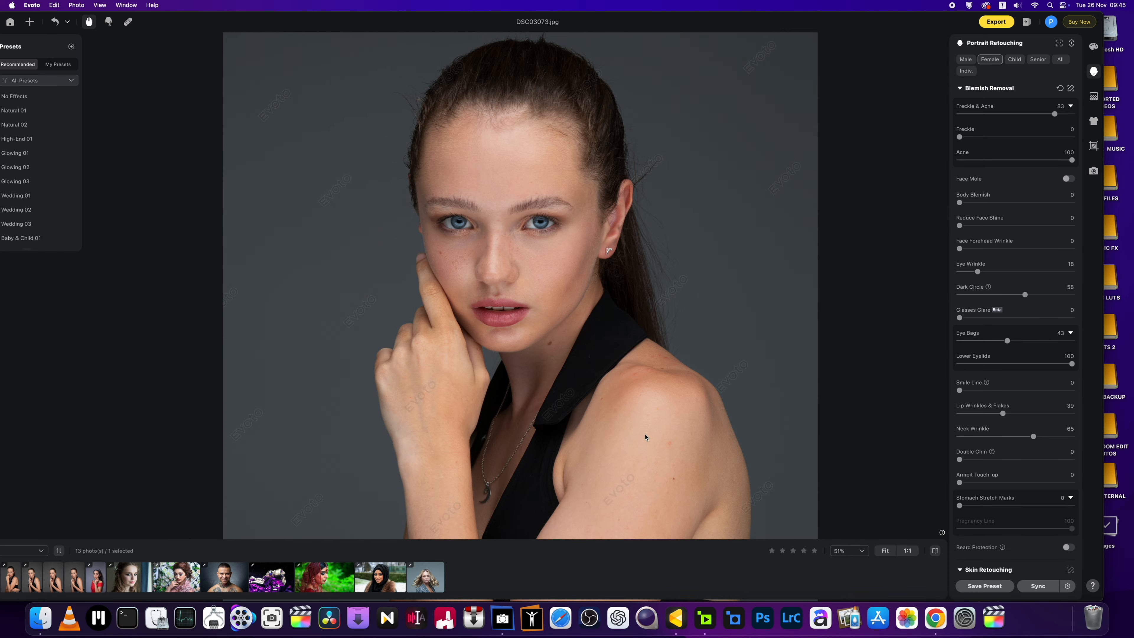
pyautogui.scroll(-2, 969, 487)
pyautogui.scroll(-2, 969, 488)
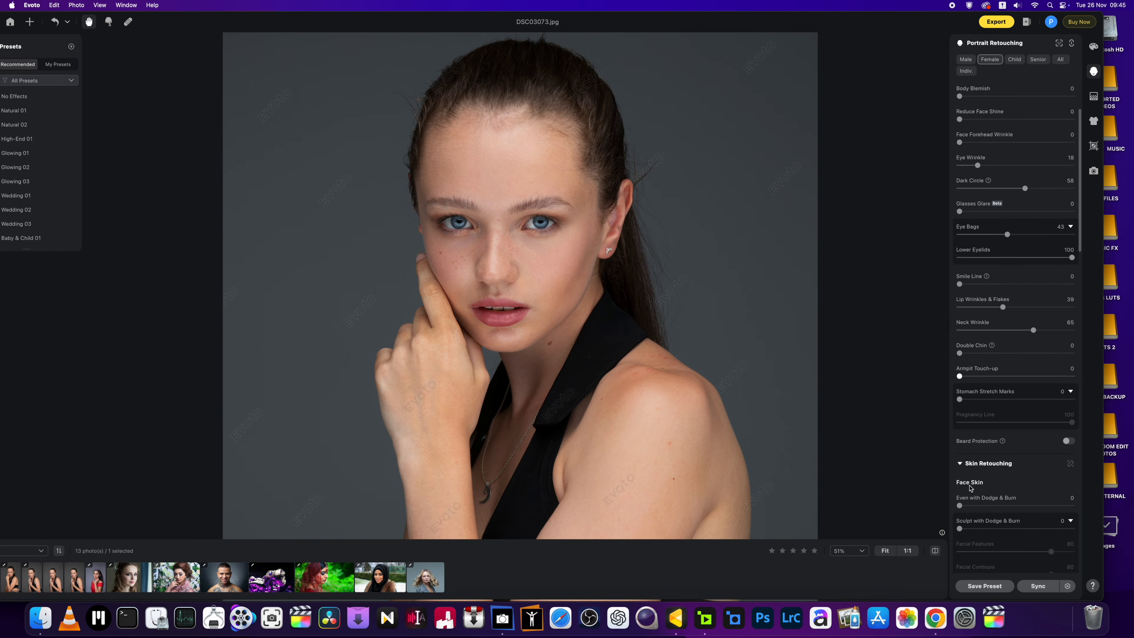
# Step: Set Sculpt with Dodge & Burn and Facial Contours to 100, leaving Facial Features at 91
pyautogui.scroll(-4, 970, 488)
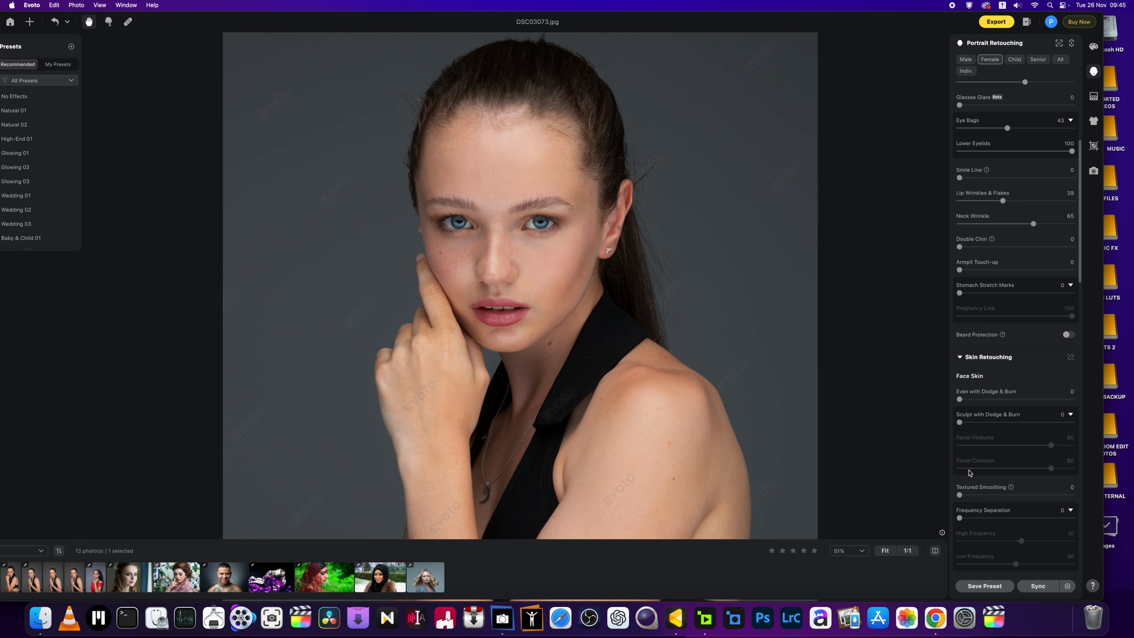
pyautogui.moveTo(959, 422)
pyautogui.mouseDown()
pyautogui.moveTo(1049, 423)
pyautogui.moveTo(899, 430)
pyautogui.moveTo(1077, 427)
pyautogui.mouseUp()
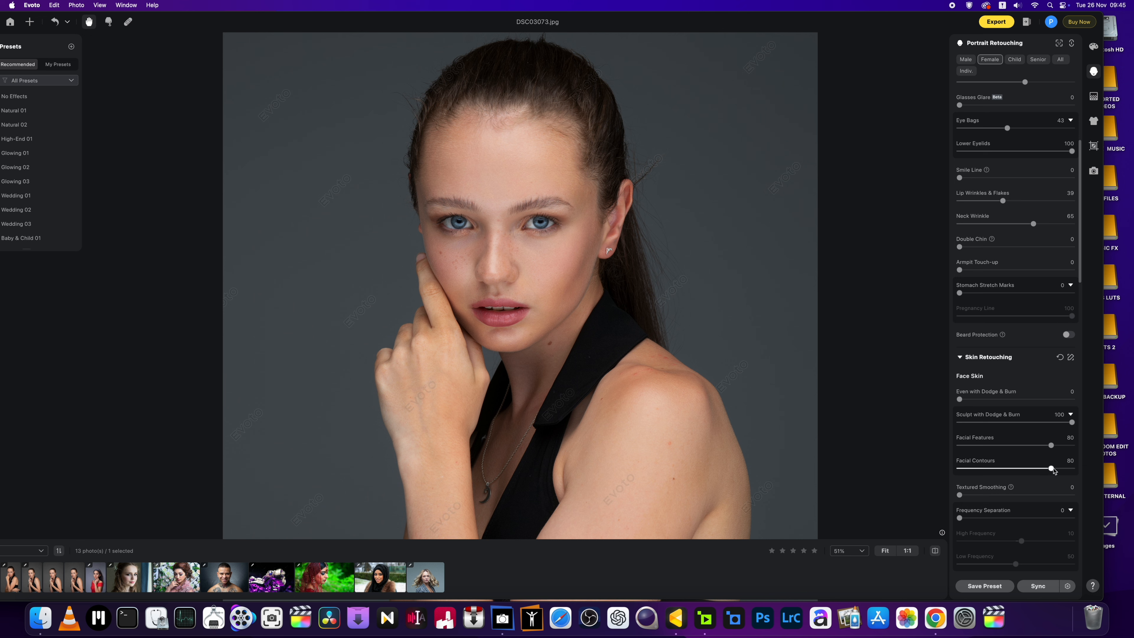
pyautogui.moveTo(1051, 468); pyautogui.dragTo(1065, 449)
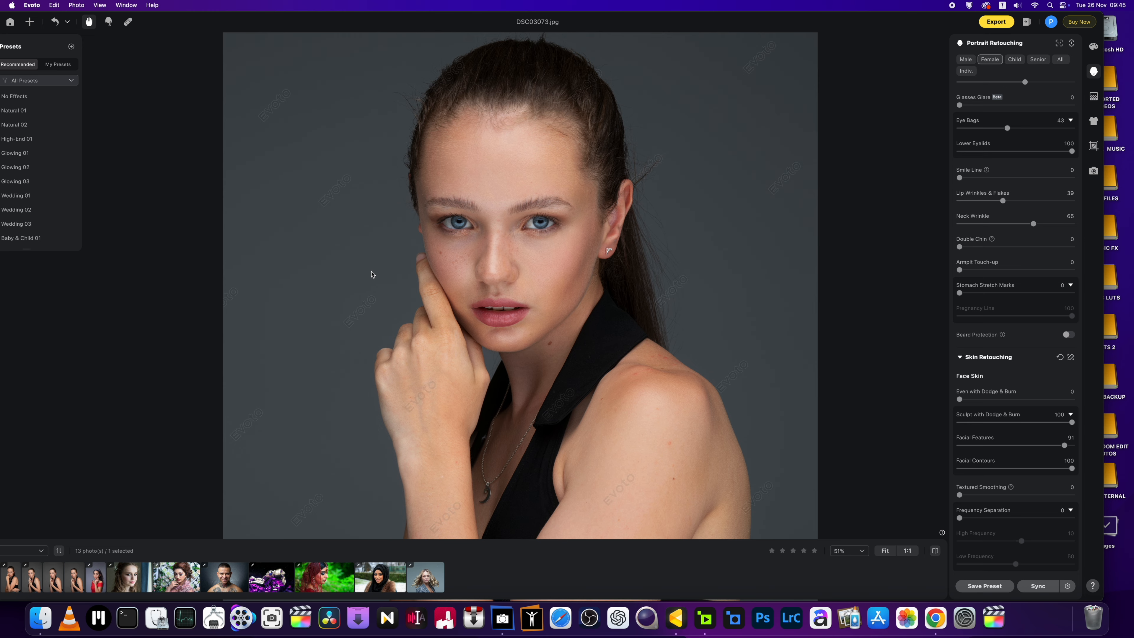
pyautogui.scroll(-6, 503, 318)
pyautogui.scroll(7, 503, 318)
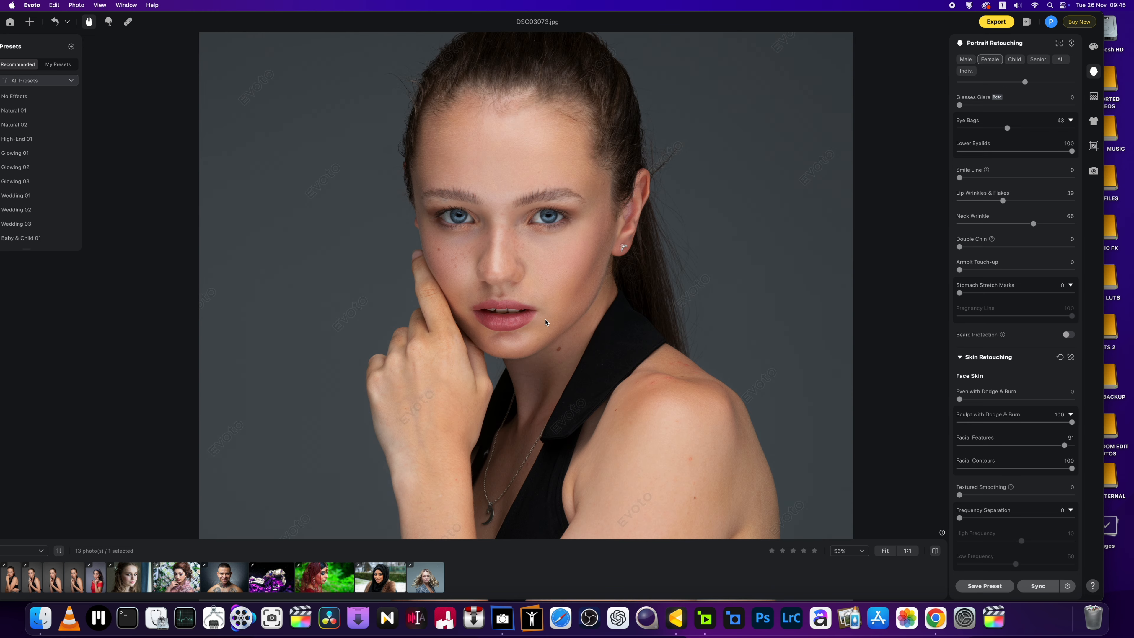
pyautogui.scroll(-4, 545, 322)
pyautogui.scroll(3, 544, 321)
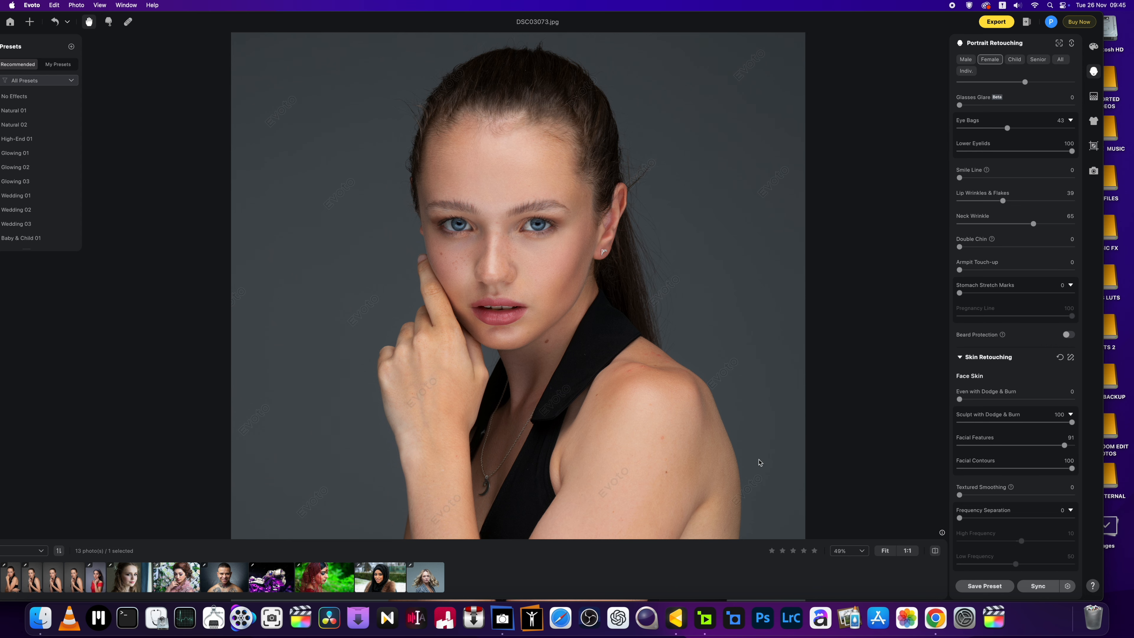
pyautogui.scroll(3, 522, 356)
pyautogui.scroll(3, 561, 329)
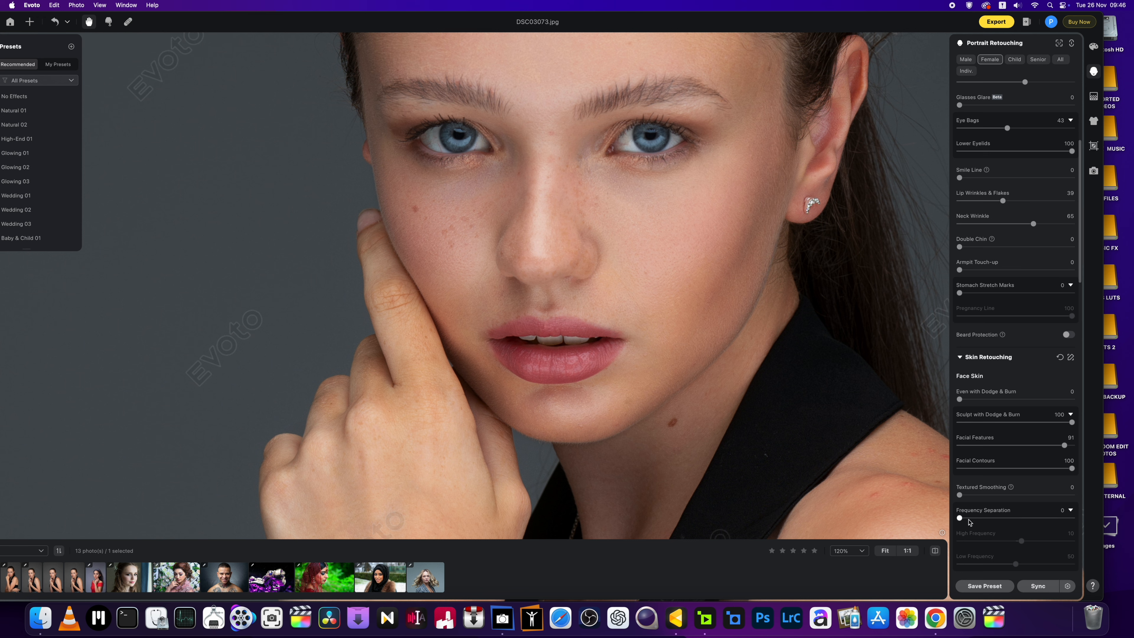
pyautogui.scroll(-3, 984, 485)
pyautogui.scroll(-3, 984, 485)
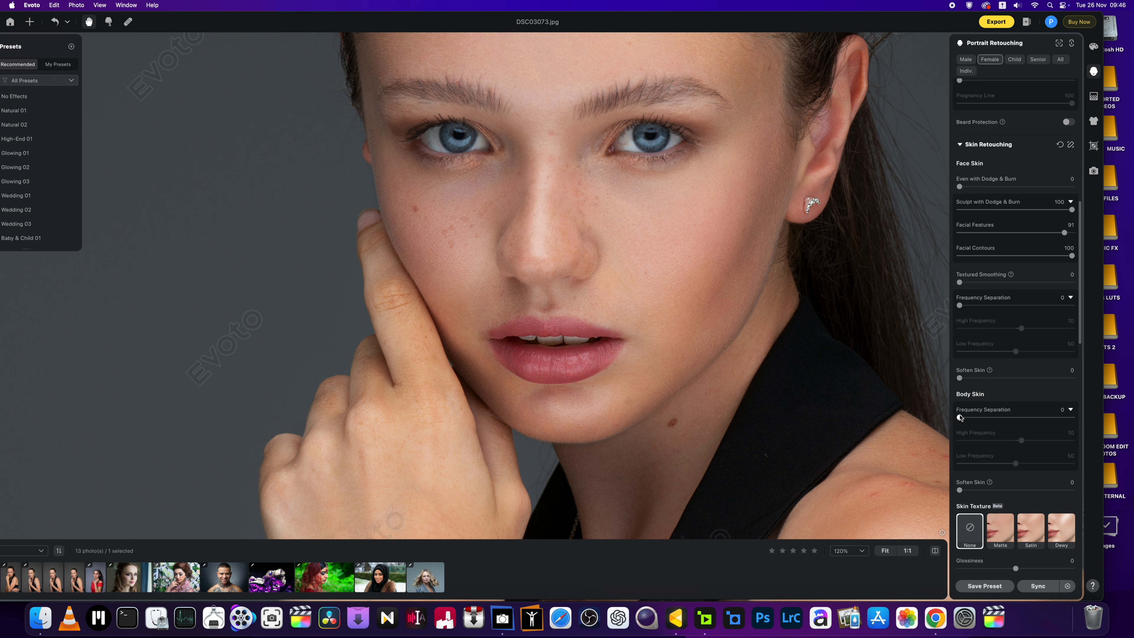
# Step: Set Body Blemish removal to 100 and turn on Face Mole removal
pyautogui.scroll(-2, 961, 433)
pyautogui.moveTo(925, 486); pyautogui.dragTo(771, 424)
pyautogui.scroll(13, 1042, 261)
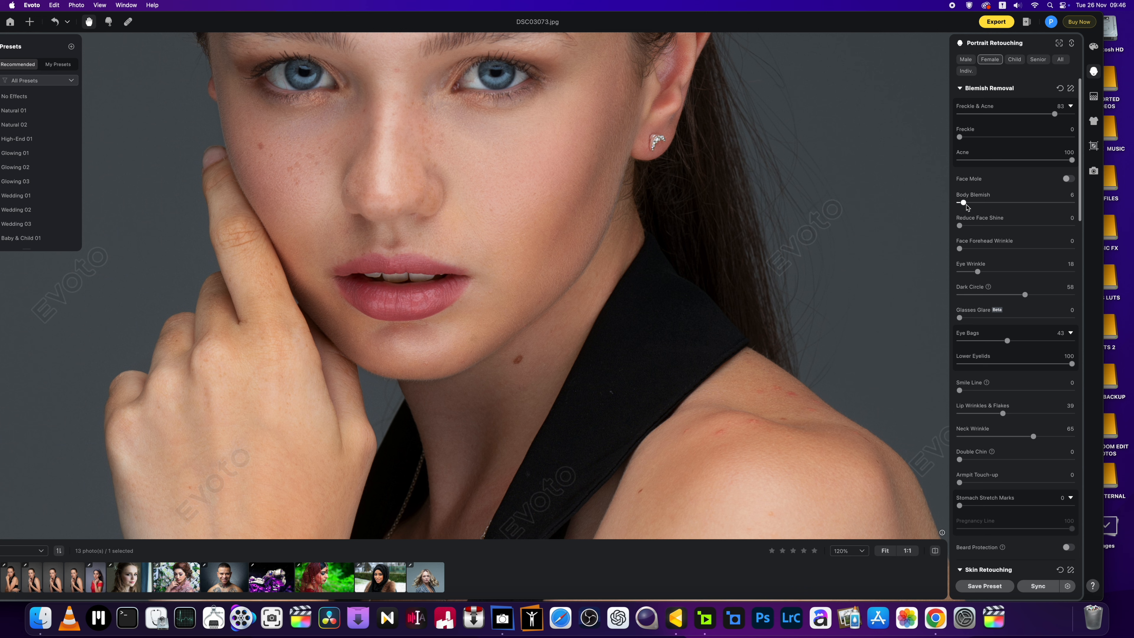
pyautogui.moveTo(960, 203); pyautogui.dragTo(1057, 209)
pyautogui.moveTo(1057, 203)
pyautogui.mouseDown()
pyautogui.moveTo(956, 210)
pyautogui.moveTo(1073, 203)
pyautogui.mouseUp()
pyautogui.click(1069, 179)
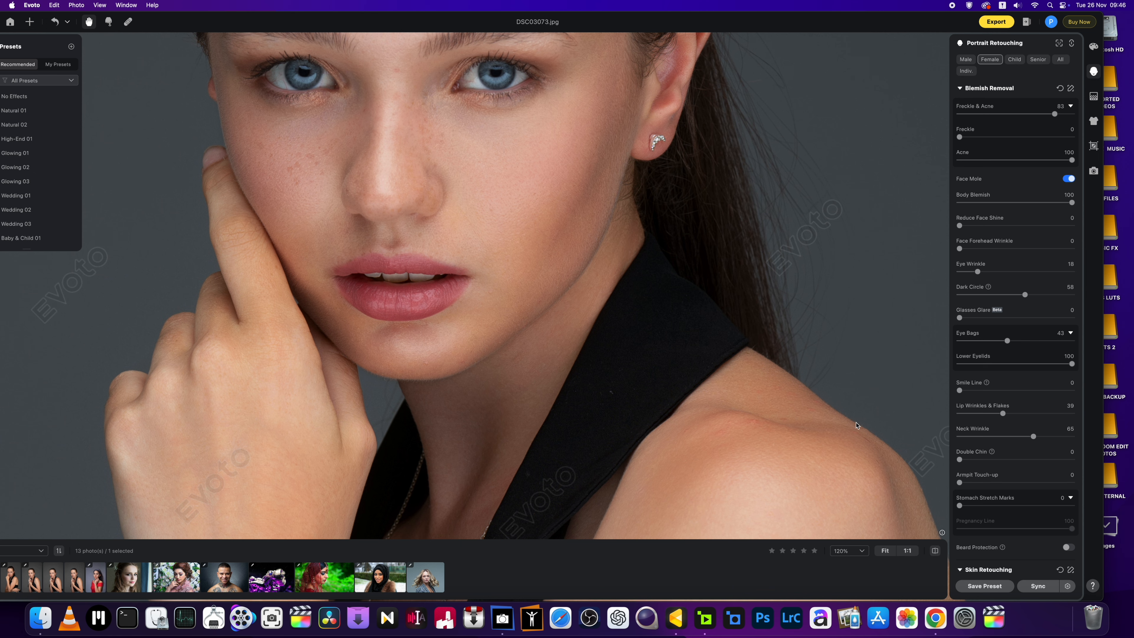
pyautogui.press('super+minus')
pyautogui.press('super+minus')
pyautogui.moveTo(540, 367); pyautogui.dragTo(638, 364)
# Step: Raise Skin Texture Clarity to 23, checking the skin at 100% zoom
pyautogui.scroll(-5, 955, 448)
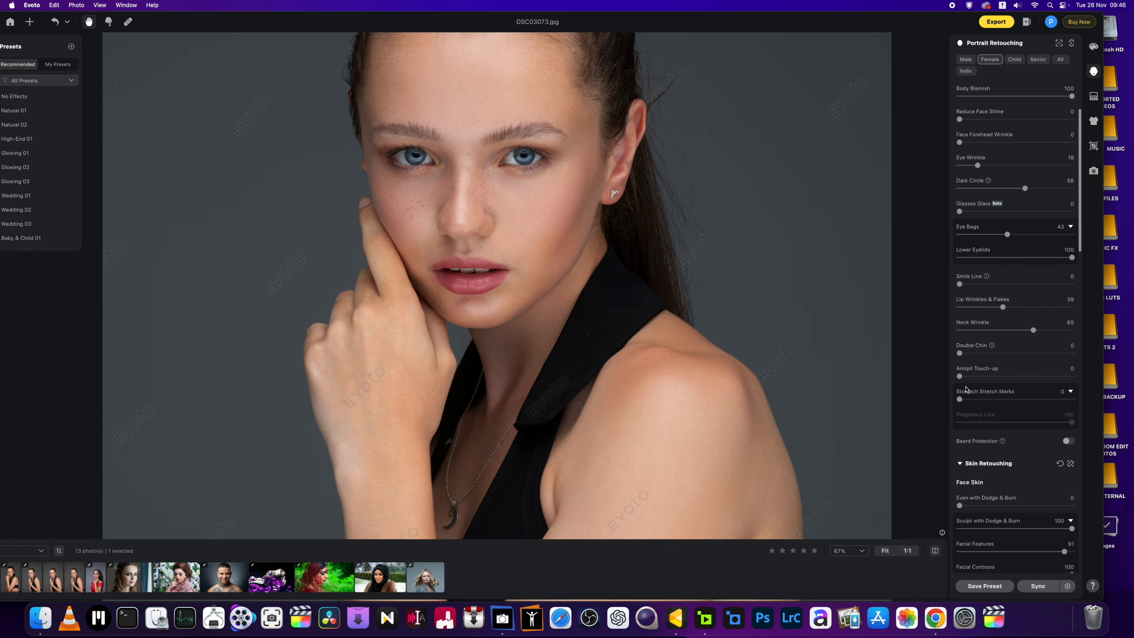
pyautogui.scroll(-8, 975, 405)
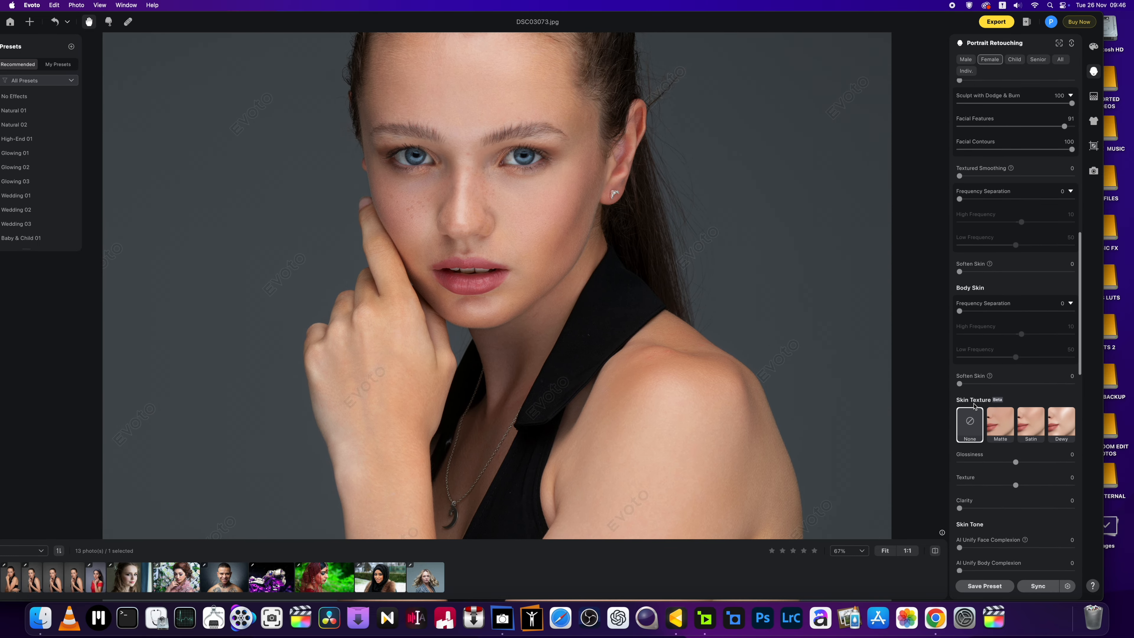
pyautogui.scroll(-1, 974, 405)
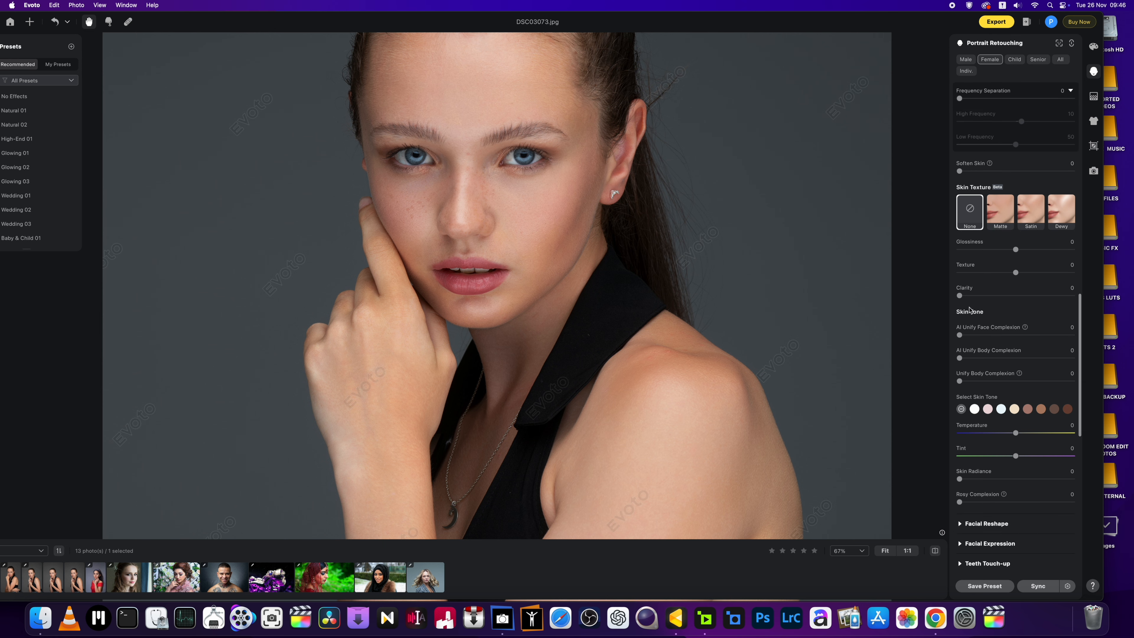
pyautogui.click(967, 296)
pyautogui.press('super+plus')
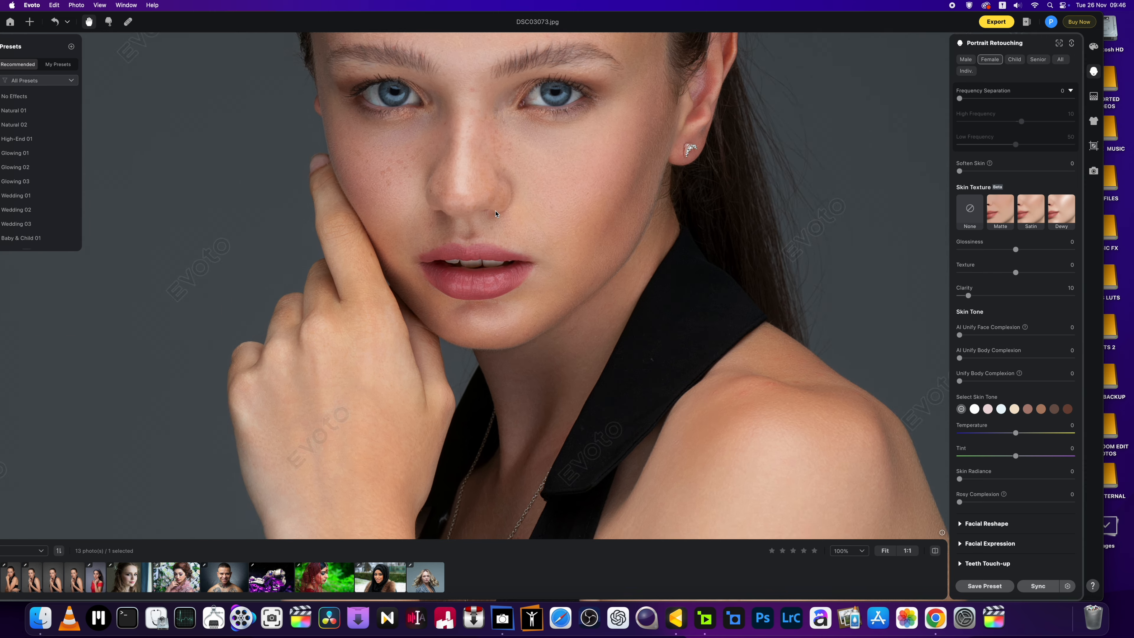
pyautogui.moveTo(968, 296); pyautogui.dragTo(978, 297)
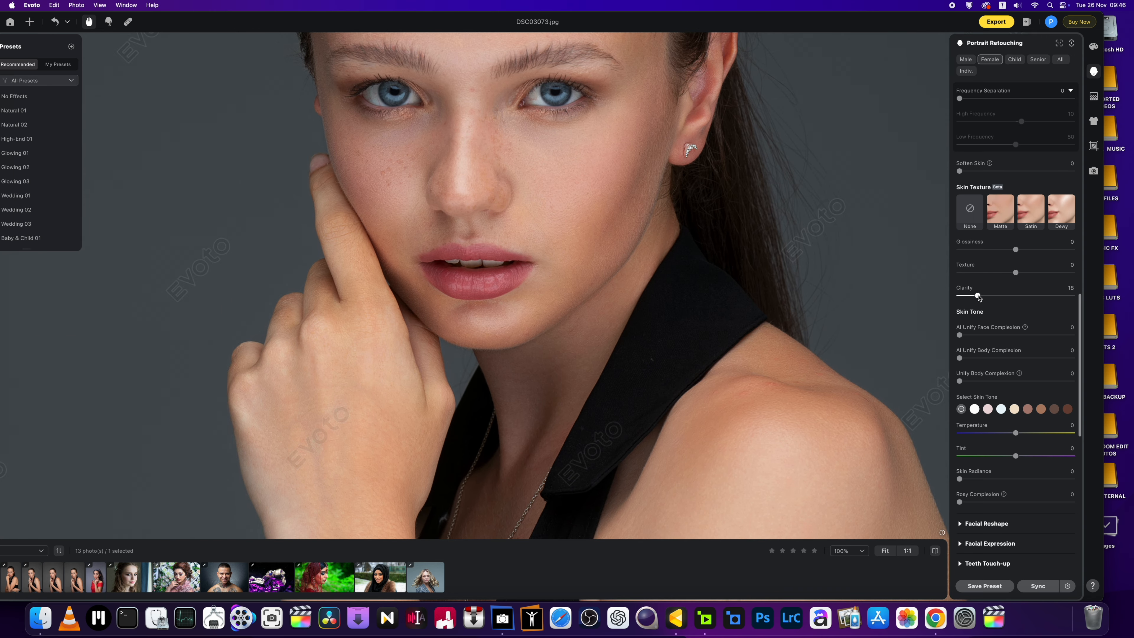
pyautogui.moveTo(979, 297); pyautogui.dragTo(984, 296)
# Step: Zoom and pan around the portrait to review the retouched skin
pyautogui.press('super+minus')
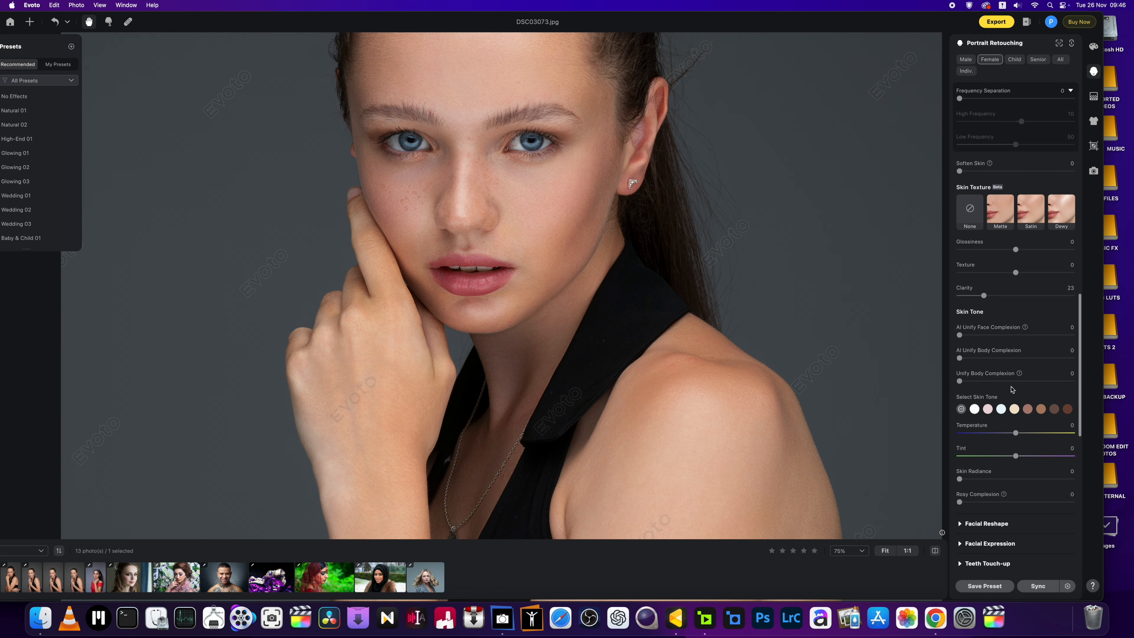
pyautogui.scroll(-5, 1013, 388)
pyautogui.press('super+0')
pyautogui.moveTo(624, 325); pyautogui.dragTo(627, 387)
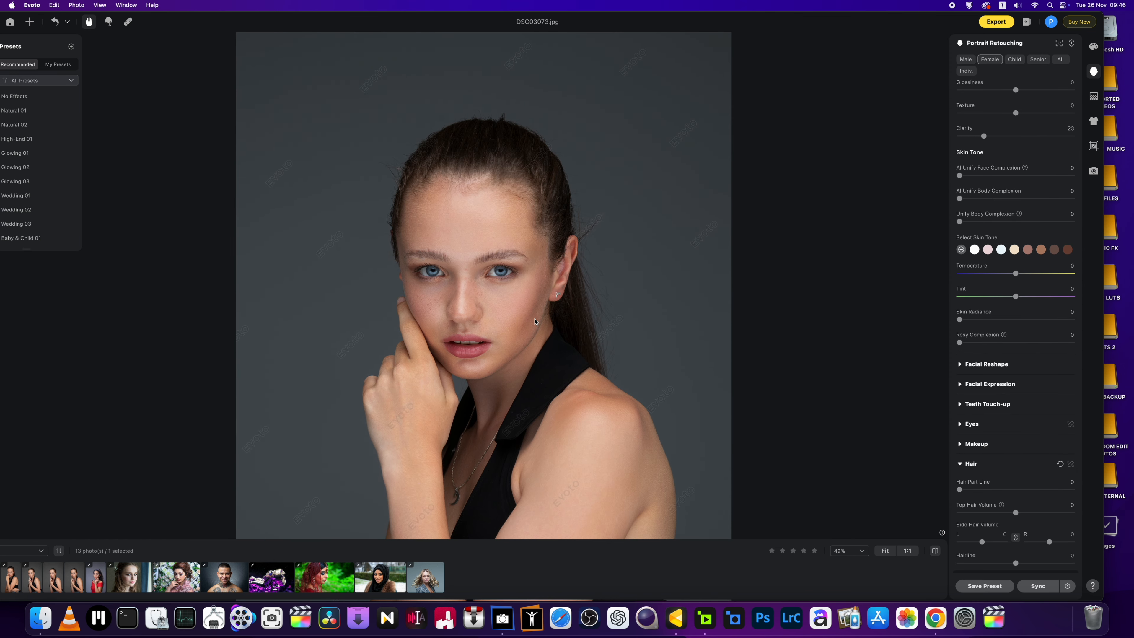
pyautogui.press('super+plus')
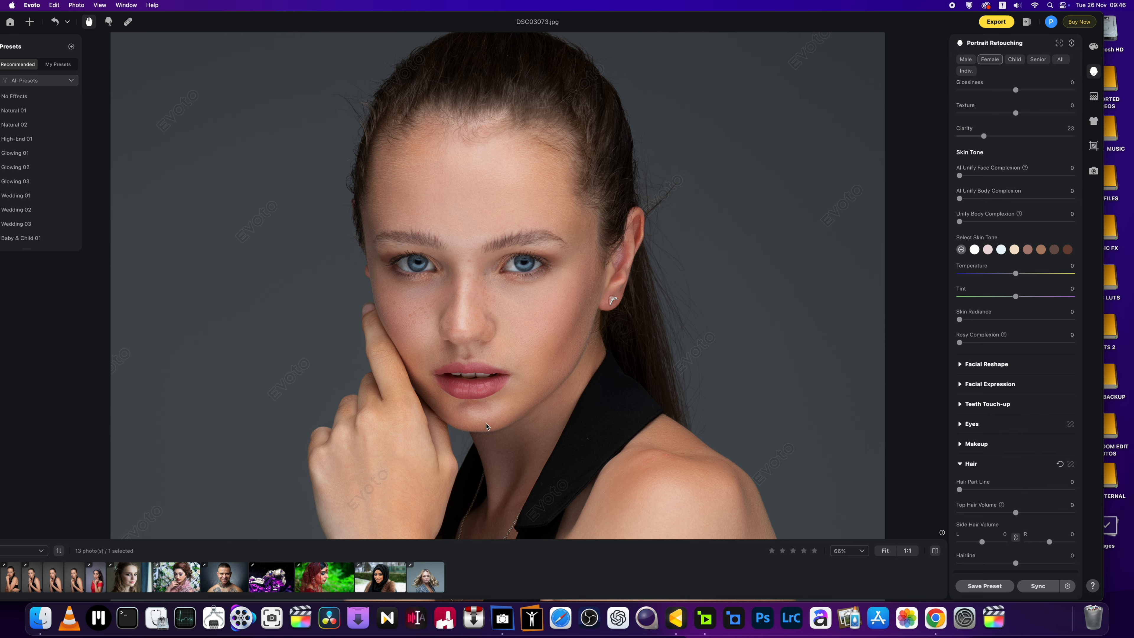
pyautogui.scroll(3, 488, 426)
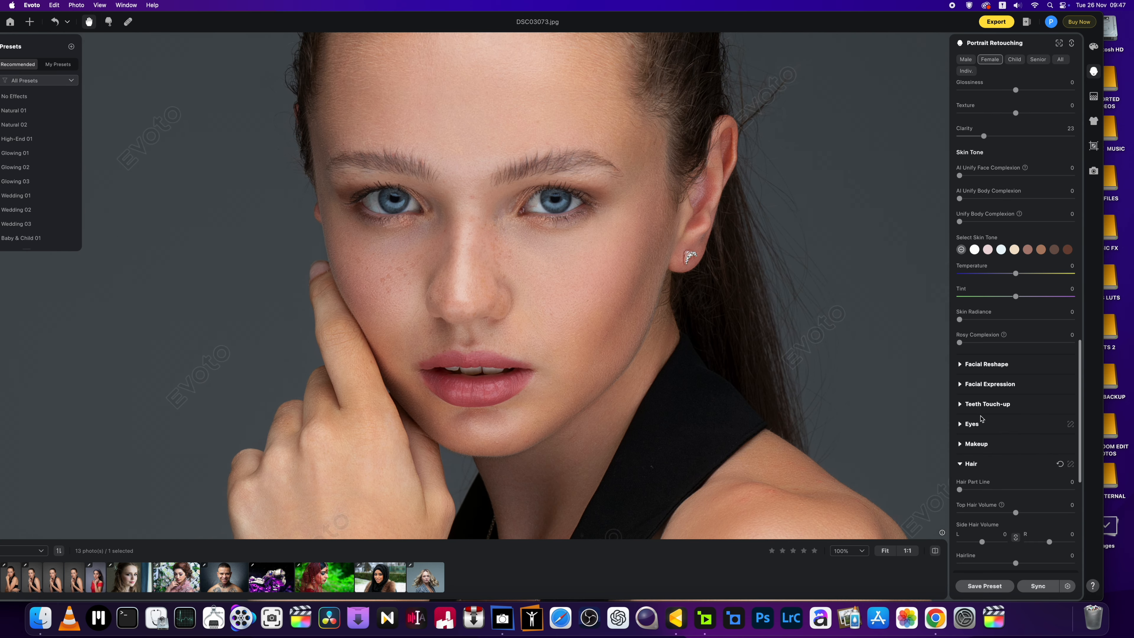
pyautogui.press('super+minus')
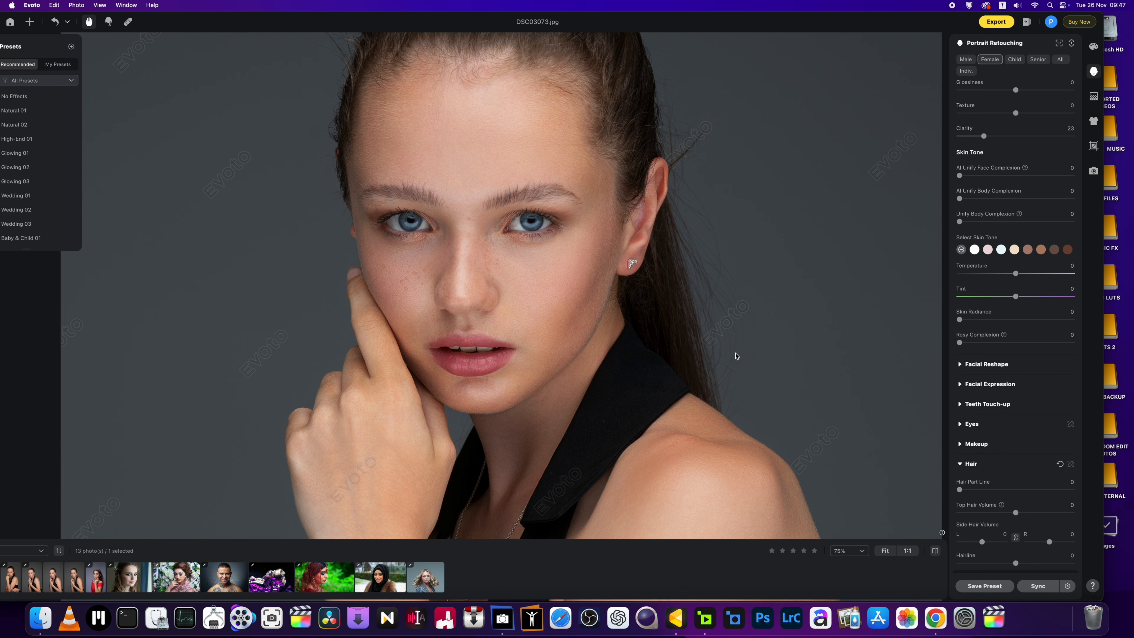
pyautogui.press('super+minus')
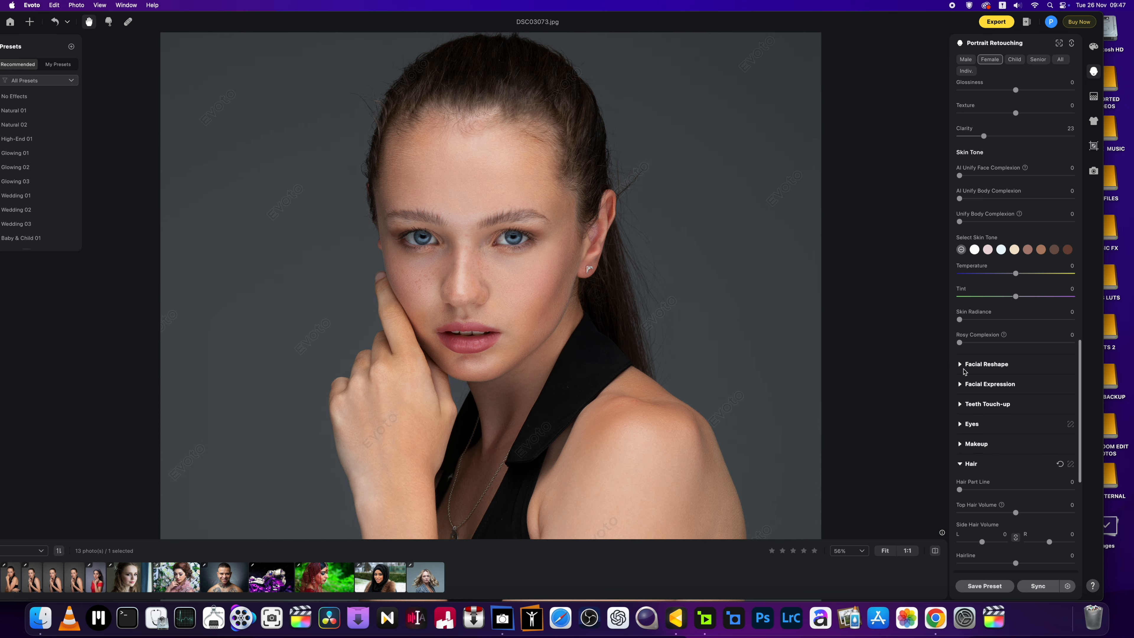
# Step: Set Head Pose Vertical to -47 in Facial Reshape
pyautogui.click(960, 365)
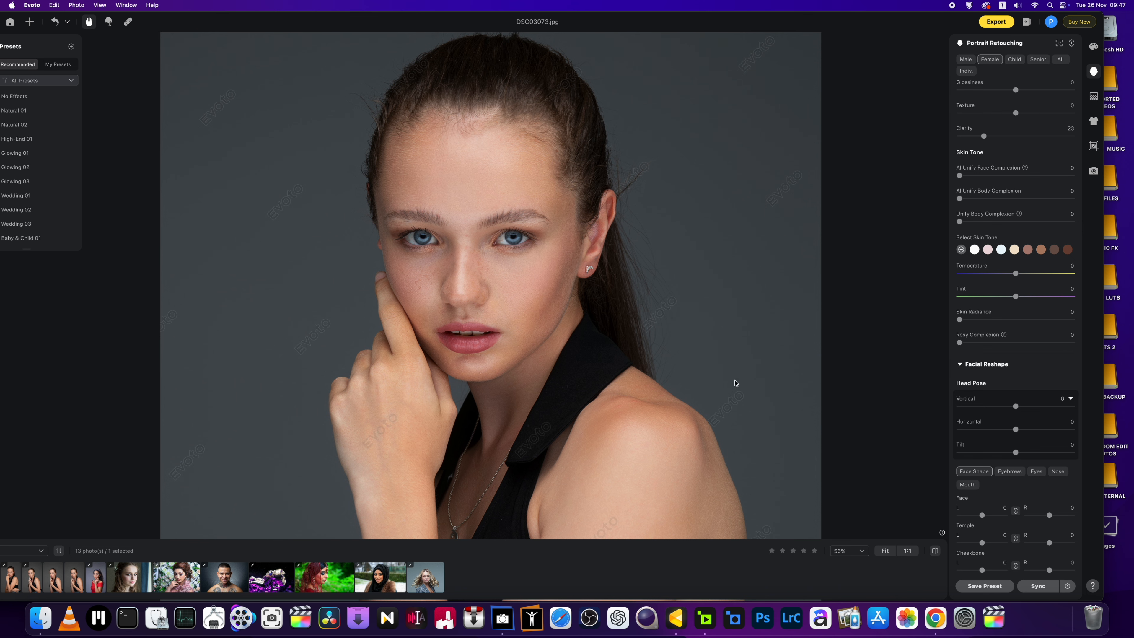
pyautogui.press('super+minus')
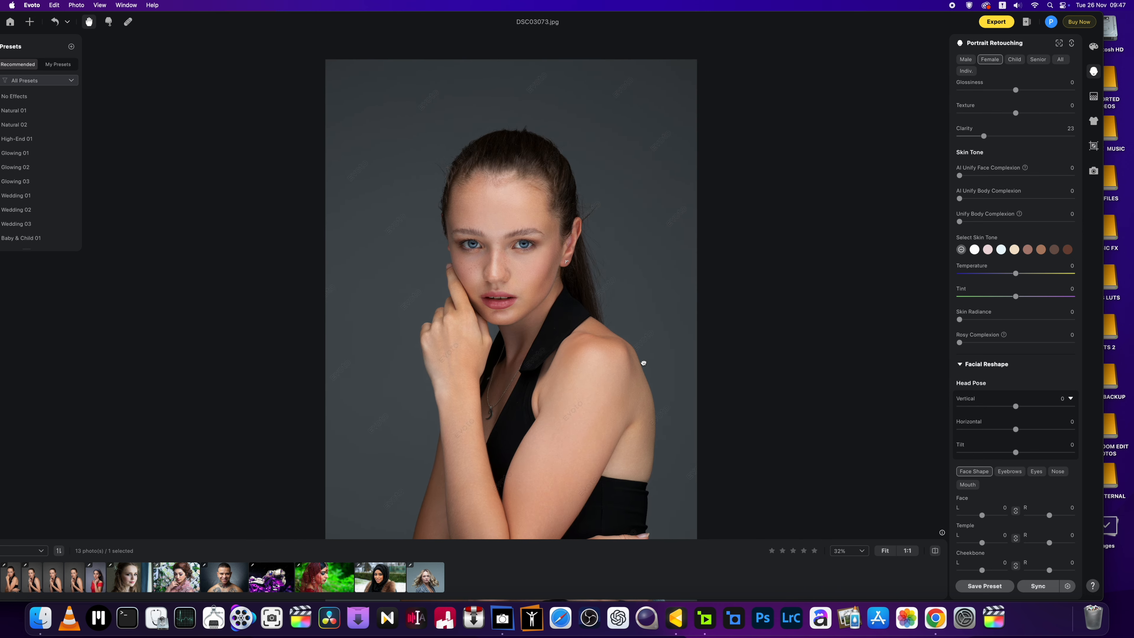
pyautogui.moveTo(1015, 407); pyautogui.dragTo(988, 420)
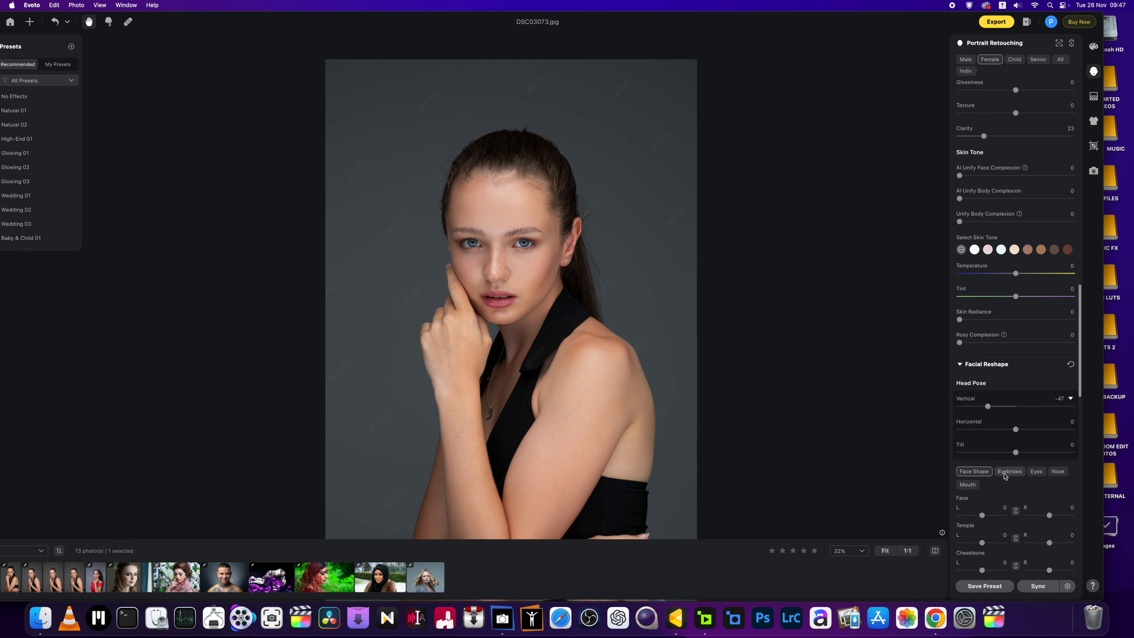
# Step: Thicken both eyebrows to a Thickness of 29
pyautogui.click(1004, 473)
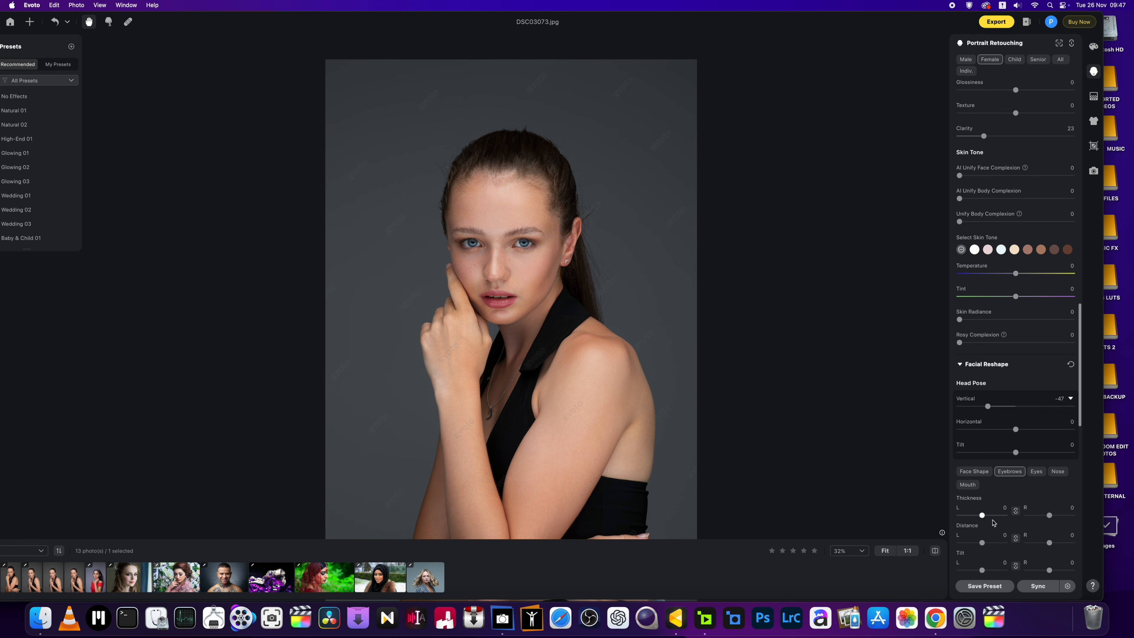
pyautogui.moveTo(983, 515); pyautogui.dragTo(991, 517)
pyautogui.scroll(-5, 1025, 397)
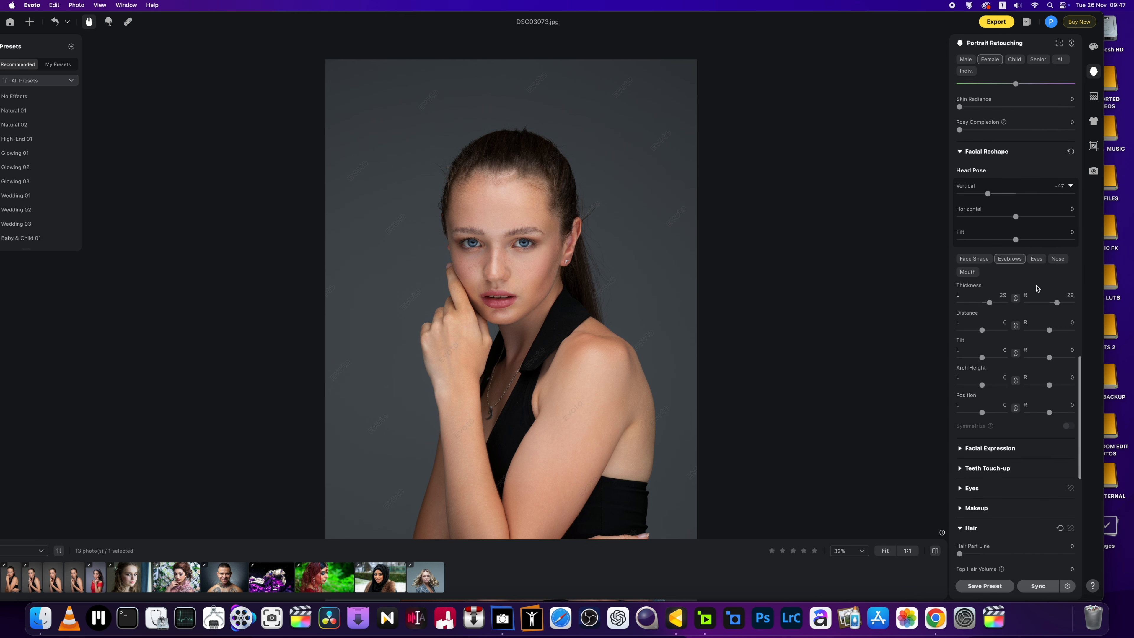
# Step: Enlarge Full Eye Size to 53 on the left and 47 on the right
pyautogui.click(1036, 259)
pyautogui.scroll(3, 495, 266)
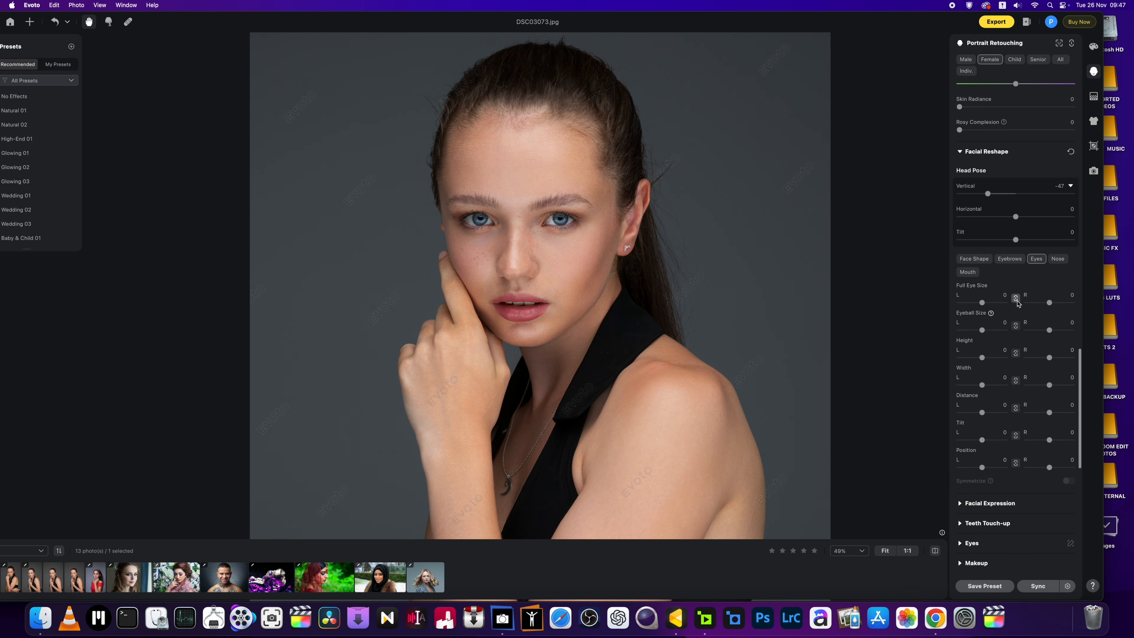
pyautogui.moveTo(1050, 304); pyautogui.dragTo(1061, 305)
pyautogui.moveTo(987, 305); pyautogui.dragTo(996, 306)
pyautogui.scroll(-3, 1005, 453)
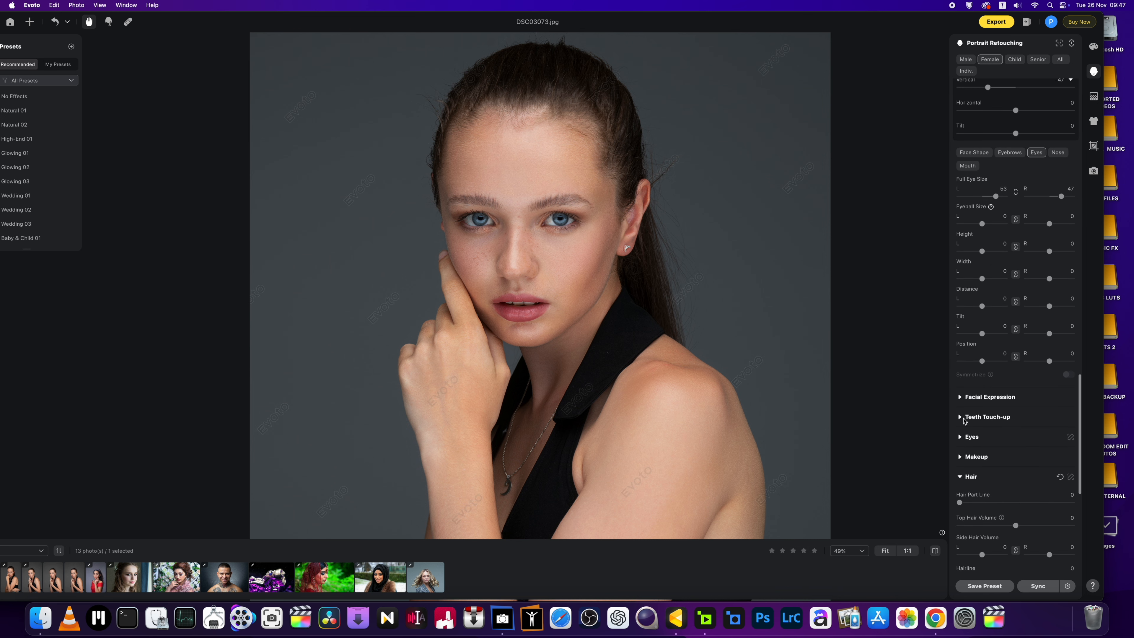
# Step: Set Teeth Flaws Removal to 49 and Teeth Whitening to 60
pyautogui.click(963, 417)
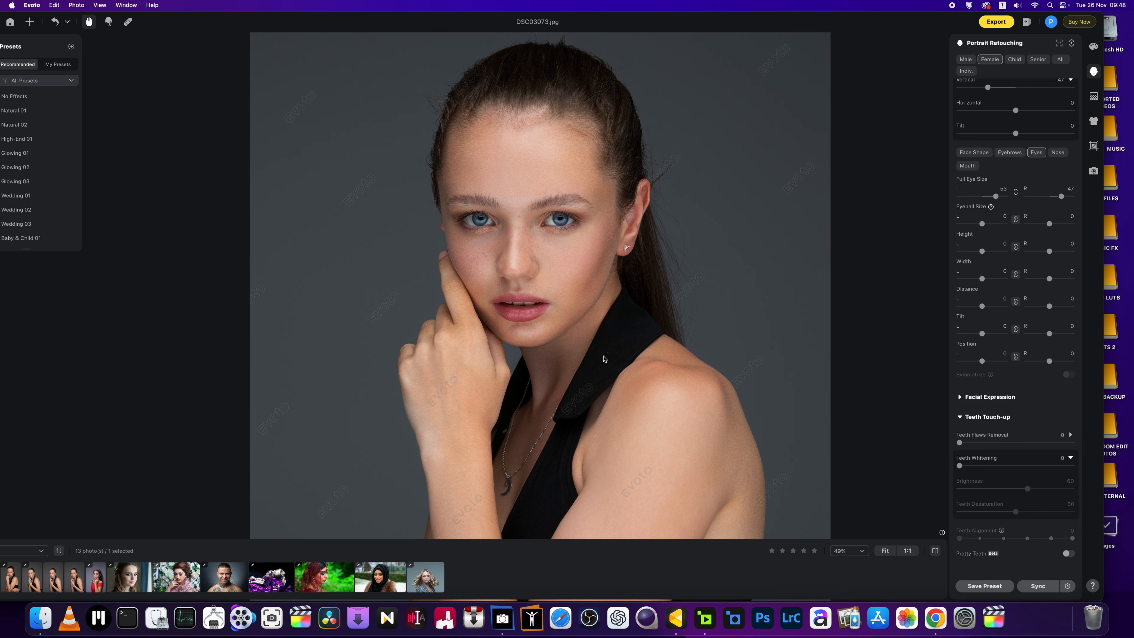
pyautogui.press('super+equal')
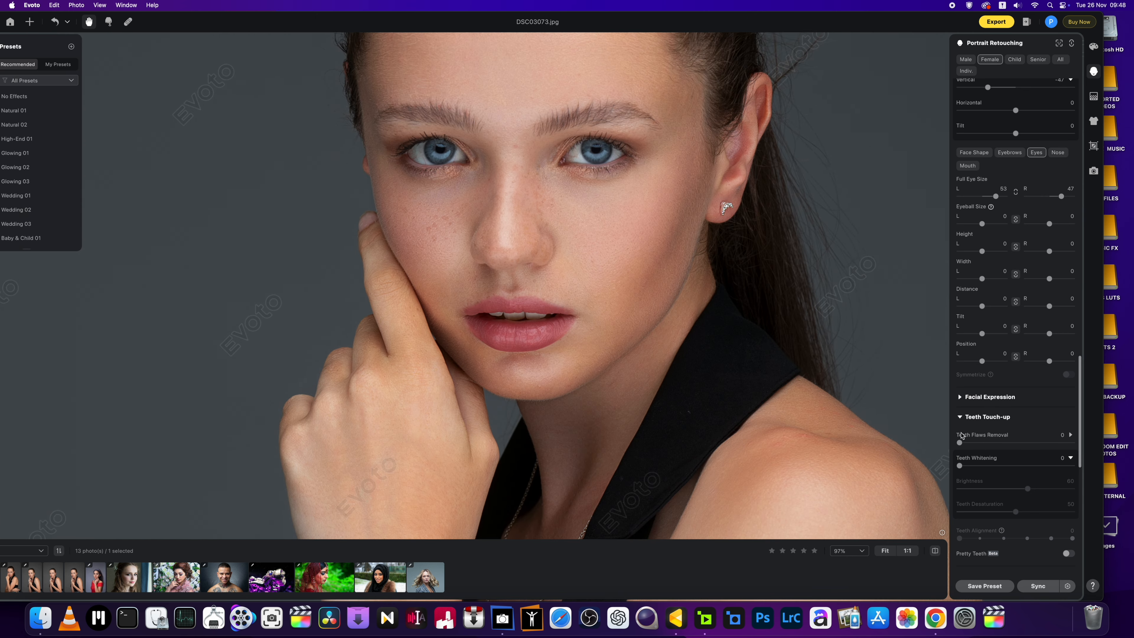
pyautogui.moveTo(960, 442); pyautogui.dragTo(1080, 448)
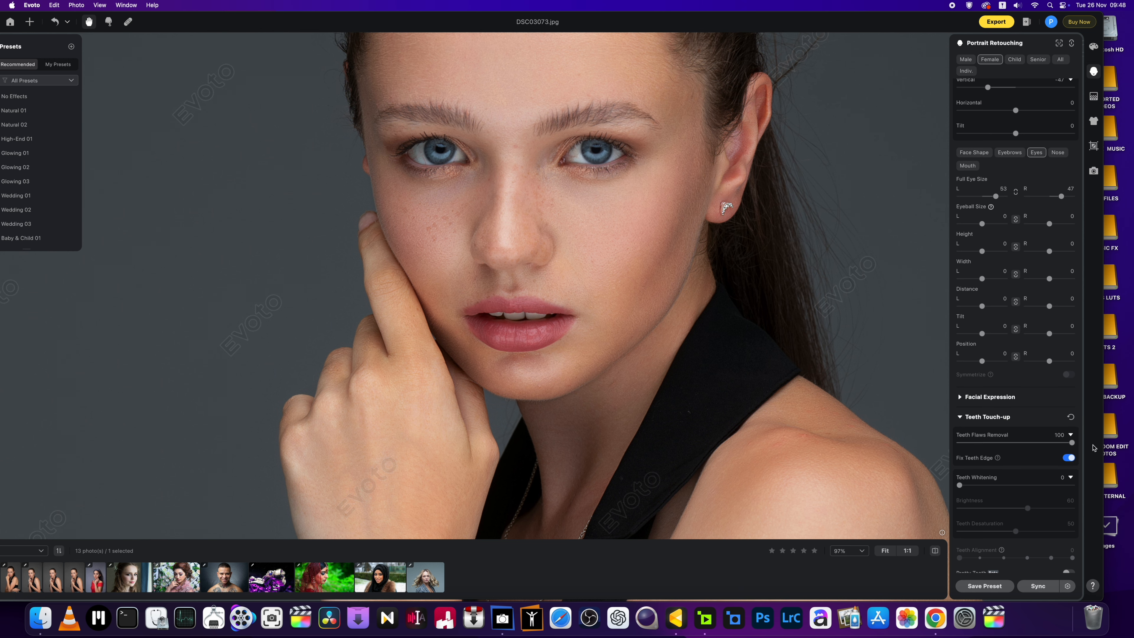
pyautogui.scroll(-5, 785, 406)
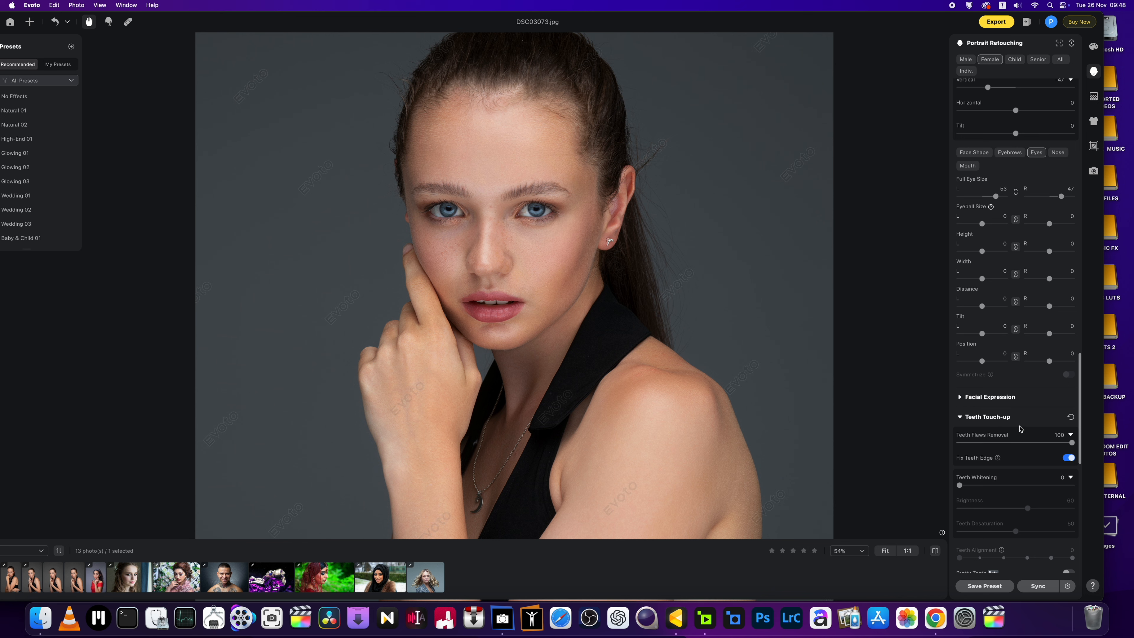
pyautogui.moveTo(1072, 442); pyautogui.dragTo(1016, 443)
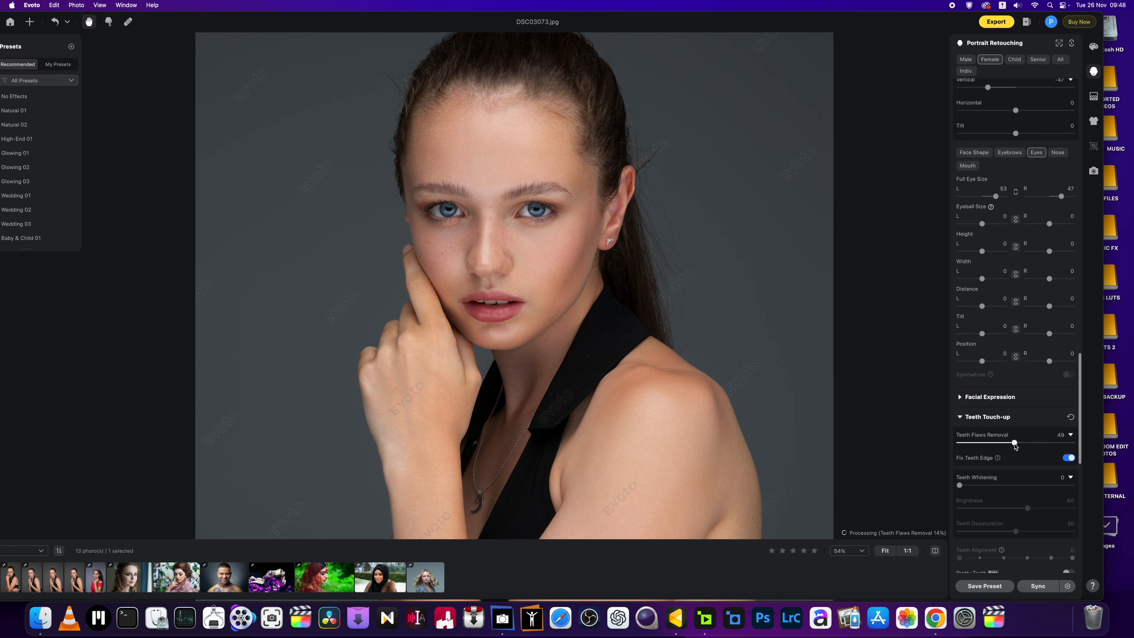
pyautogui.scroll(-3, 1057, 366)
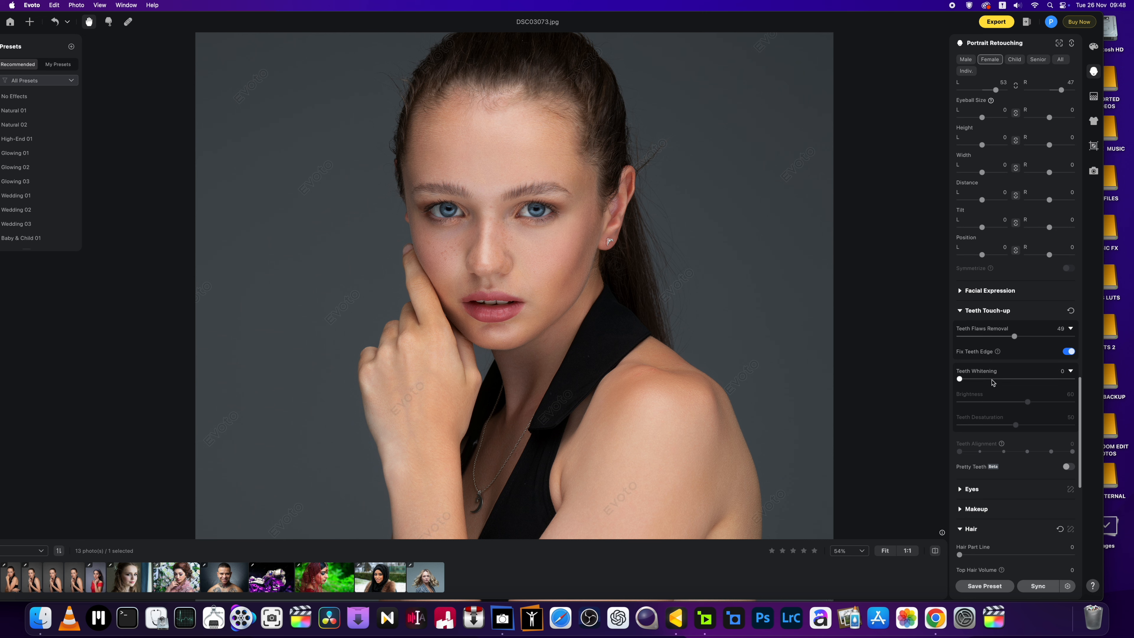
pyautogui.moveTo(960, 379); pyautogui.dragTo(1029, 384)
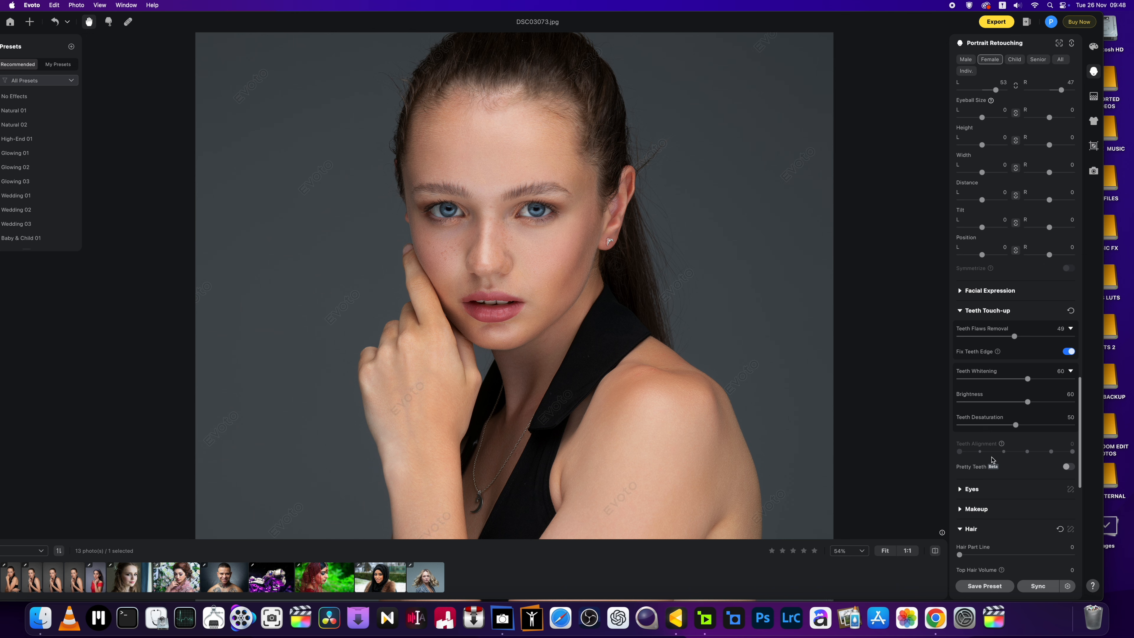
# Step: Collapse the Skin Retouching section
pyautogui.scroll(6, 989, 393)
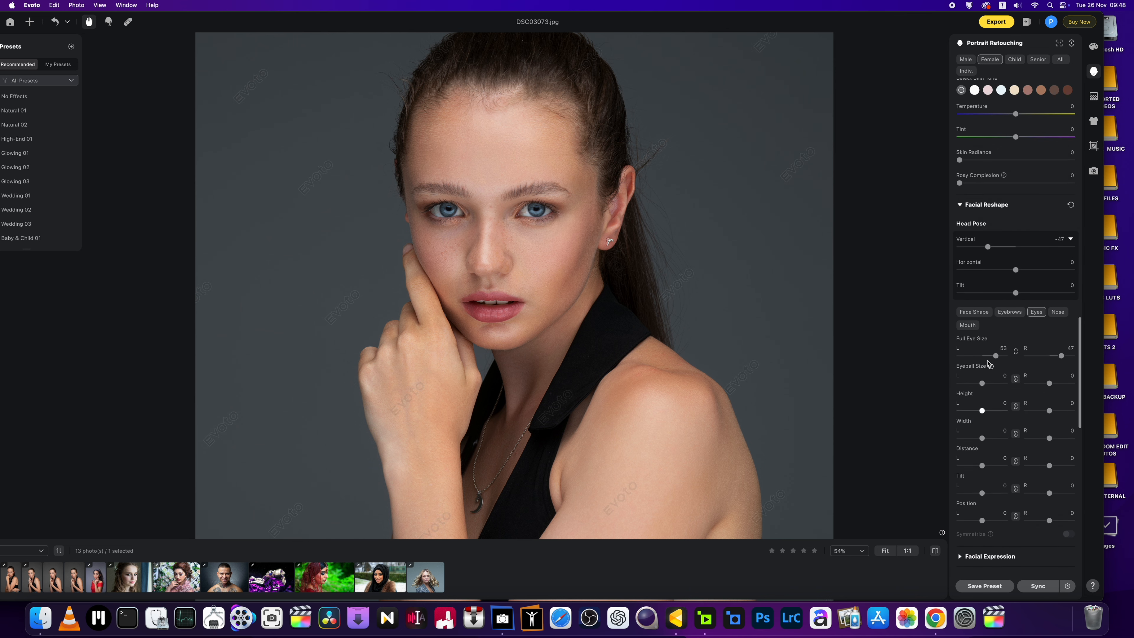
pyautogui.scroll(2, 989, 364)
pyautogui.scroll(7, 987, 362)
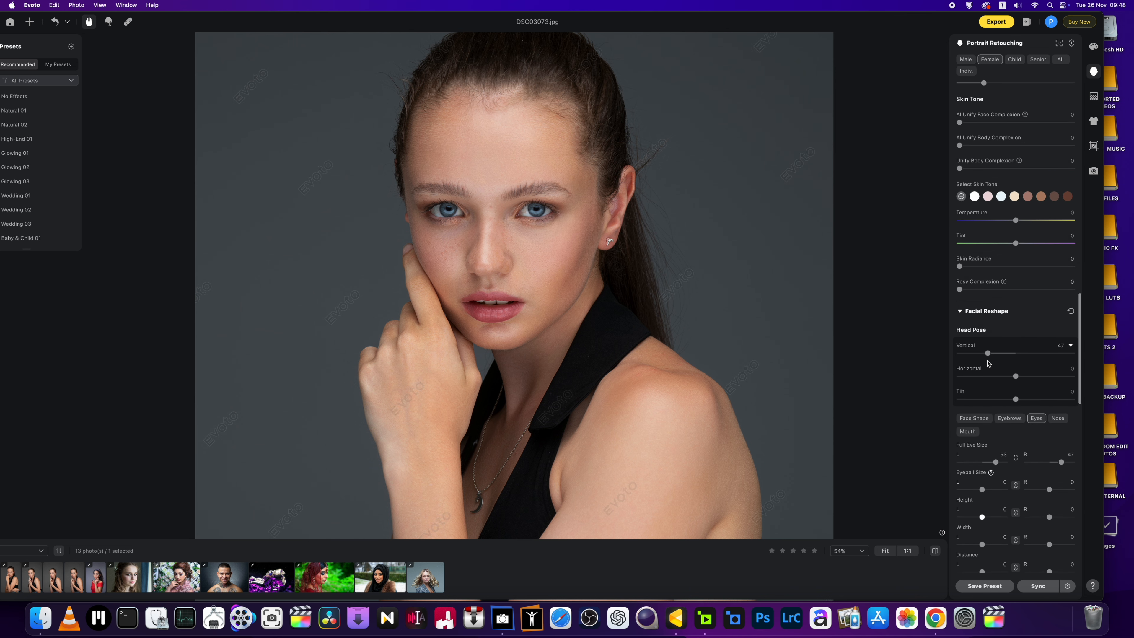
pyautogui.scroll(4, 987, 364)
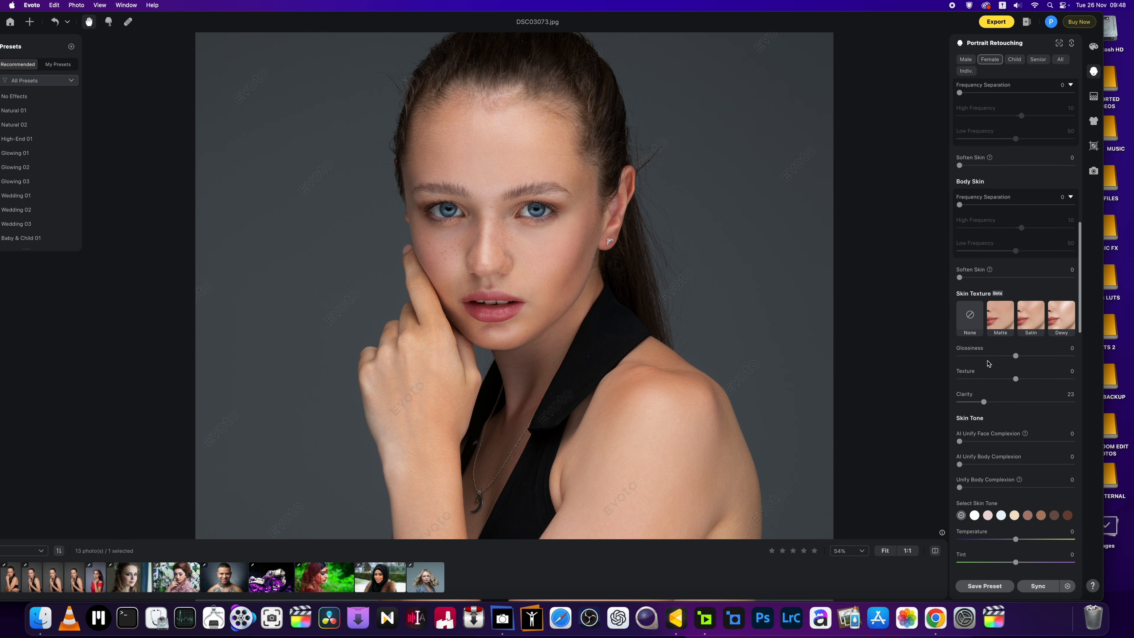
pyautogui.scroll(4, 988, 363)
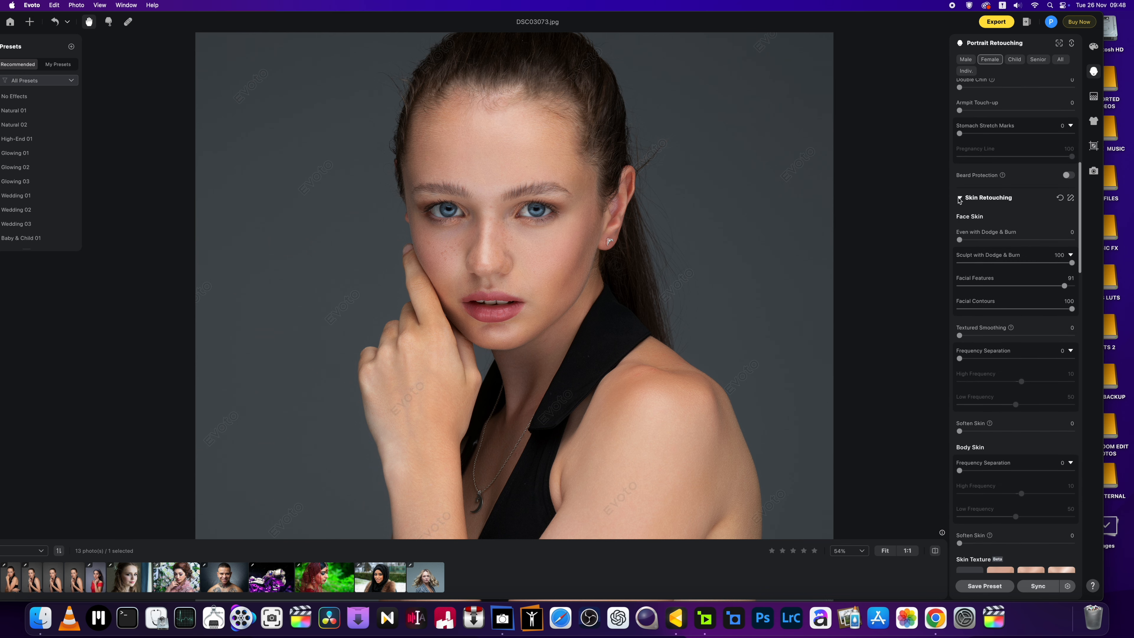
pyautogui.click(960, 198)
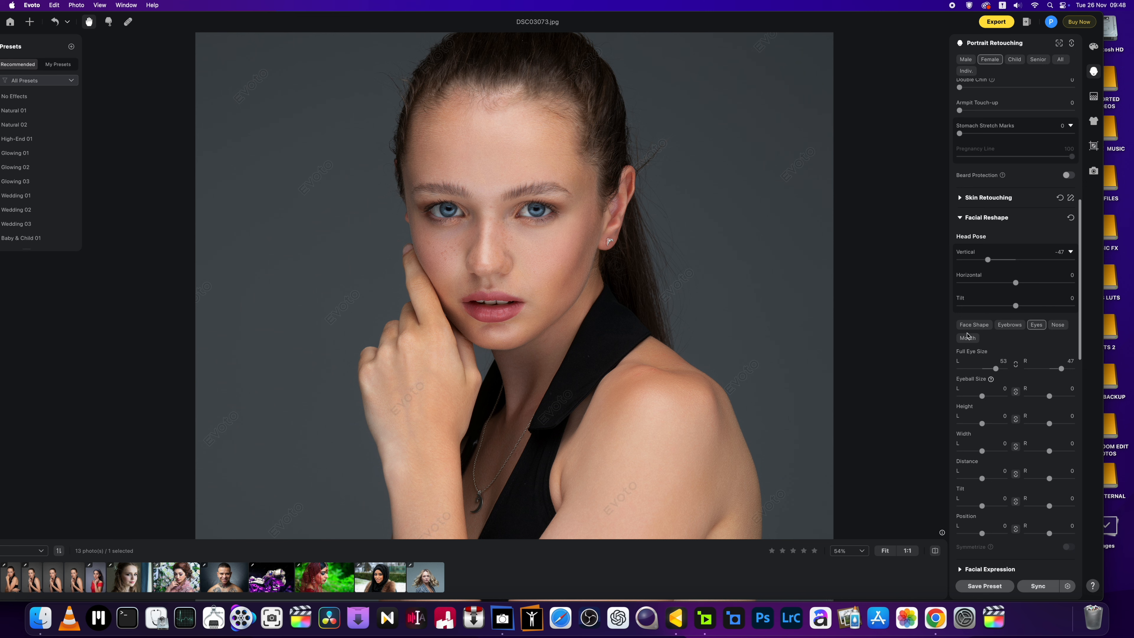
pyautogui.scroll(-3, 979, 411)
pyautogui.scroll(-3, 979, 411)
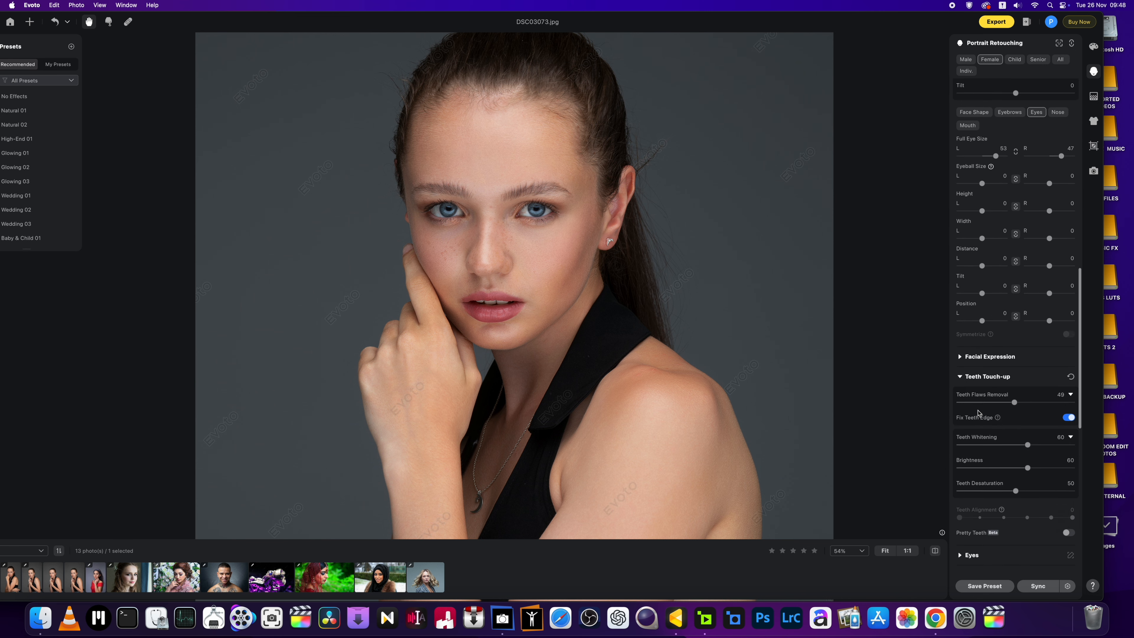
pyautogui.scroll(-4, 978, 413)
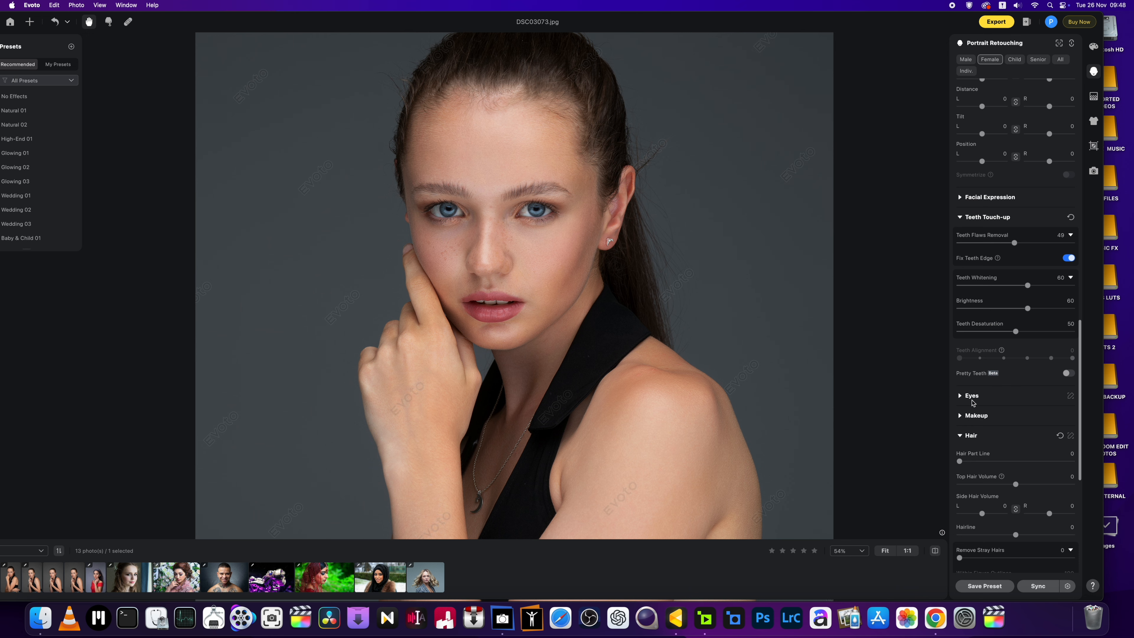
# Step: Set eye Brightness to 30, Iris Flare to 11 and Removing Red Veins to 50
pyautogui.click(959, 396)
pyautogui.scroll(3, 633, 318)
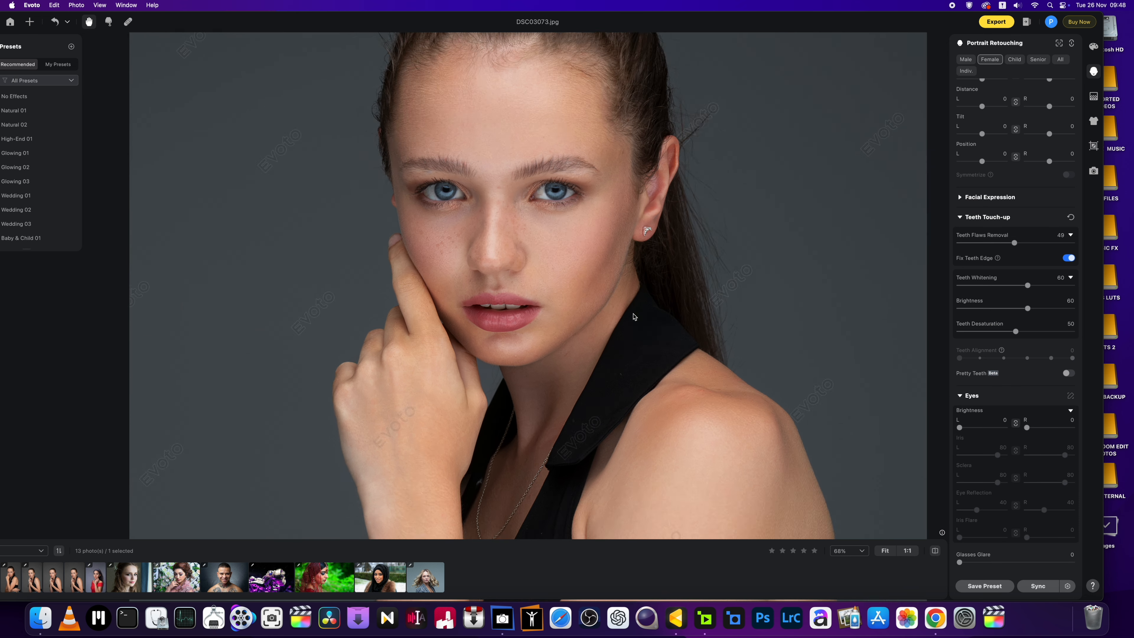
pyautogui.moveTo(625, 314); pyautogui.dragTo(606, 337)
pyautogui.moveTo(959, 428); pyautogui.dragTo(972, 430)
pyautogui.scroll(-4, 991, 445)
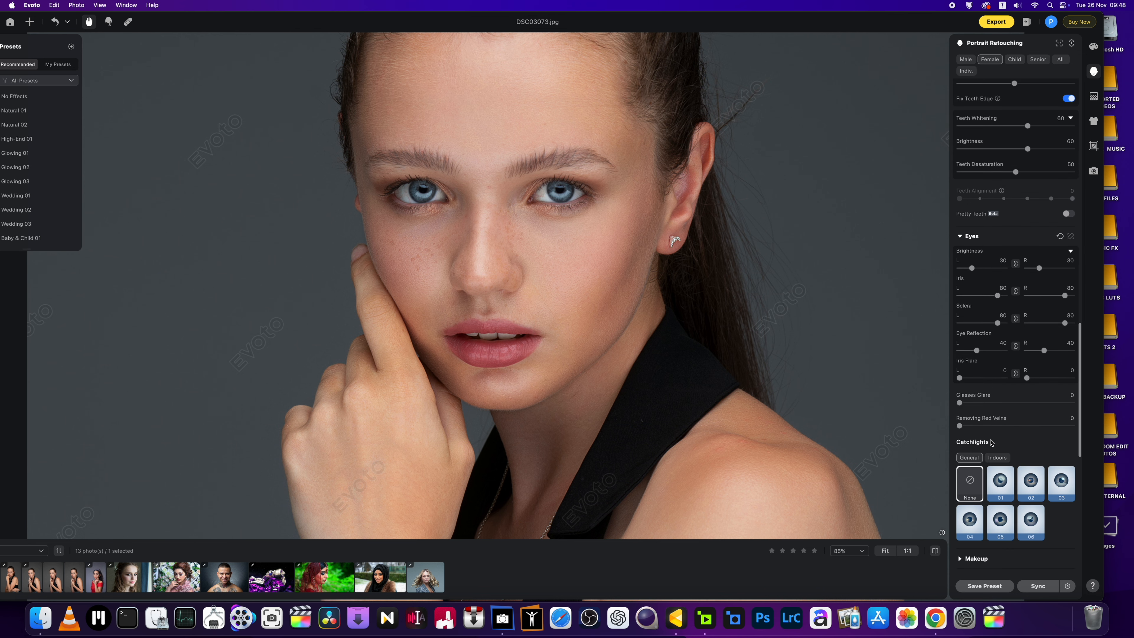
pyautogui.moveTo(959, 378); pyautogui.dragTo(963, 378)
pyautogui.moveTo(960, 426); pyautogui.dragTo(1015, 428)
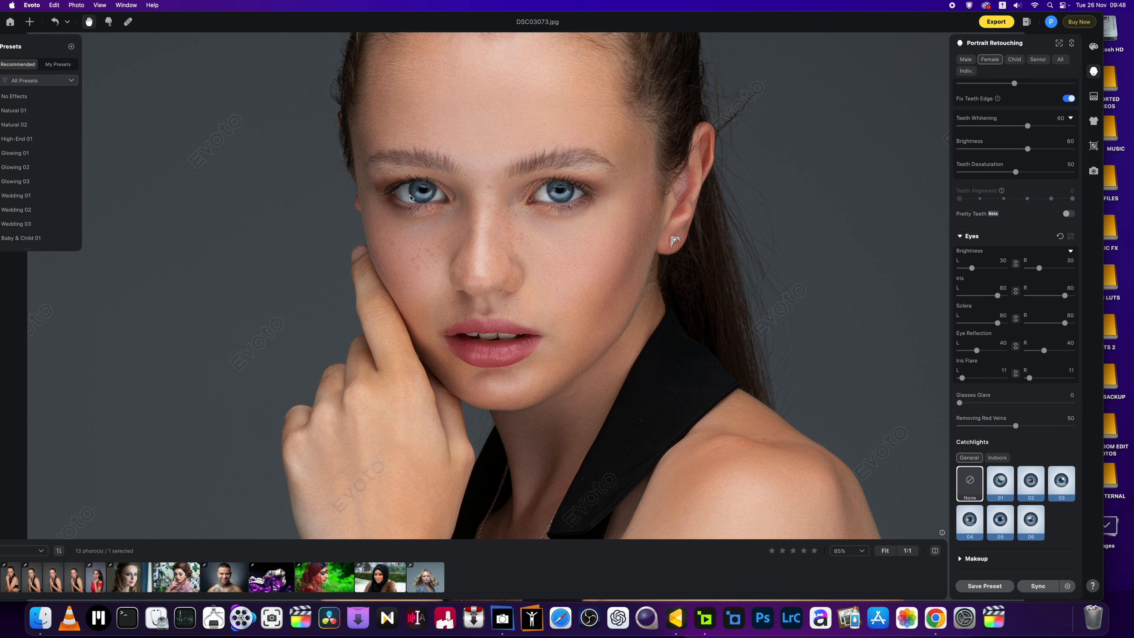
# Step: Zoom out to the whole portrait and collapse the Teeth Touch-up section
pyautogui.press('super+minus')
pyautogui.press('super+minus')
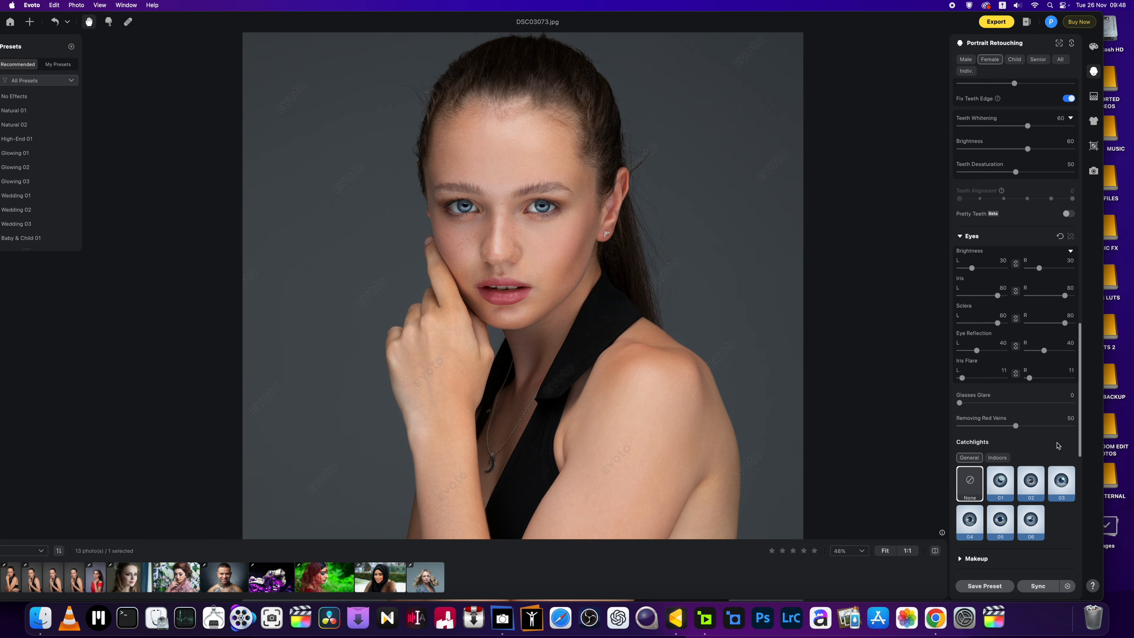
pyautogui.scroll(-4, 1032, 443)
pyautogui.scroll(-4, 1032, 443)
pyautogui.scroll(-3, 1032, 444)
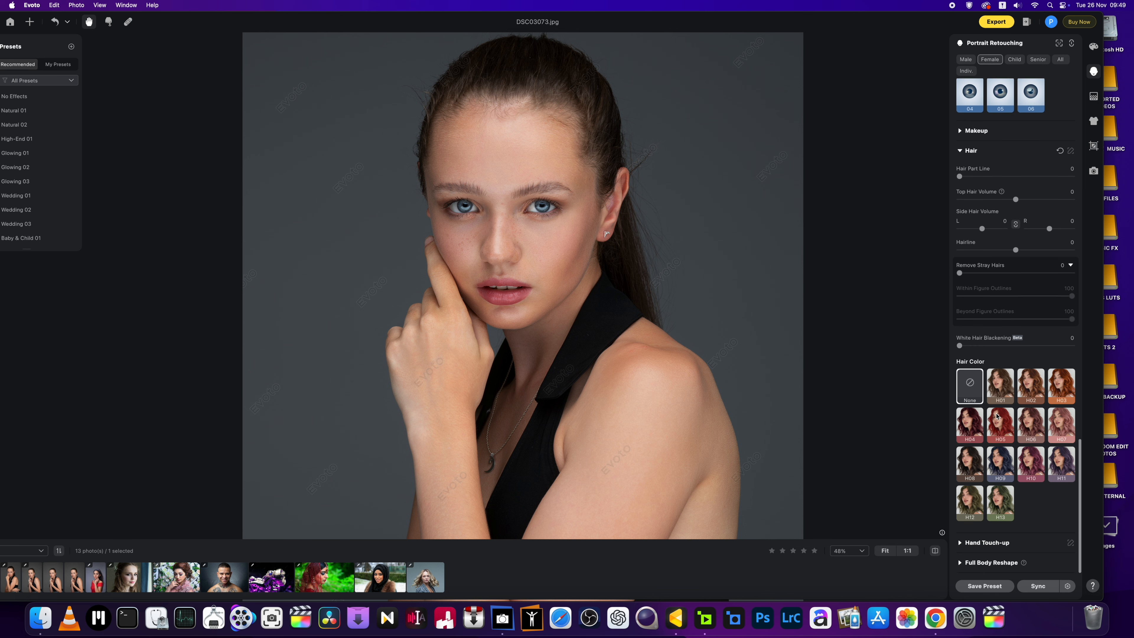
pyautogui.scroll(3, 997, 416)
pyautogui.scroll(3, 996, 416)
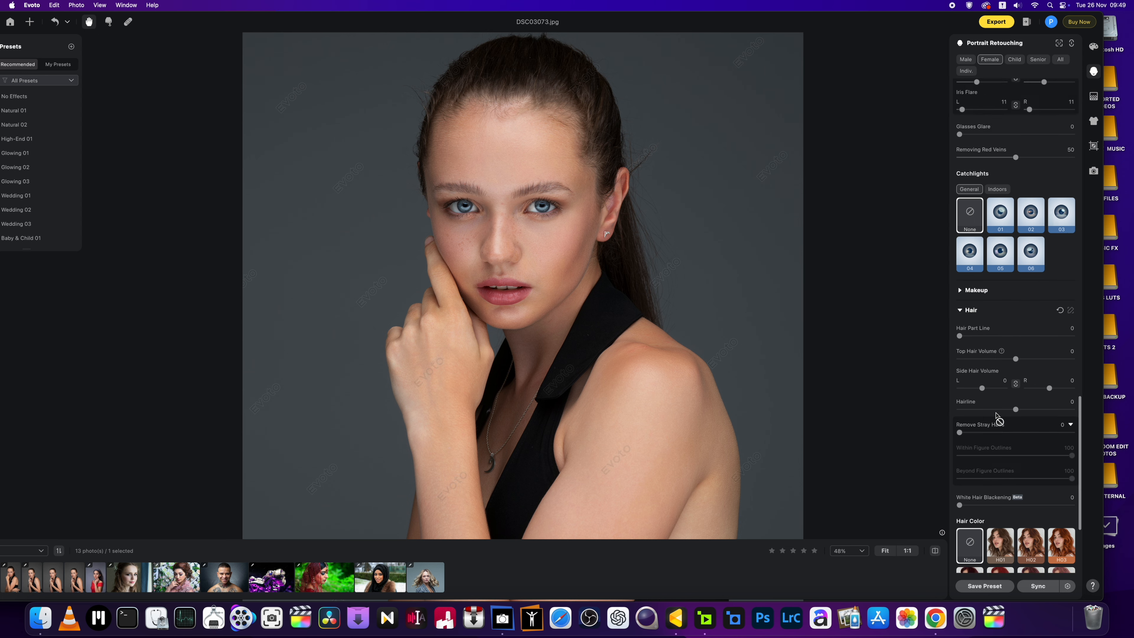
pyautogui.scroll(8, 996, 416)
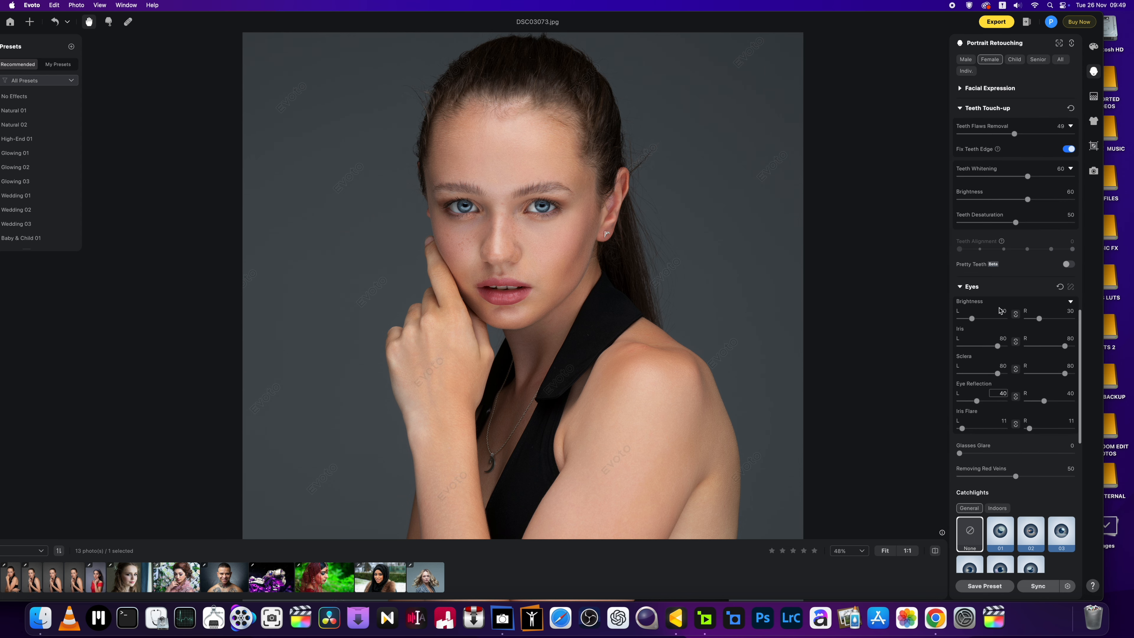
pyautogui.click(960, 109)
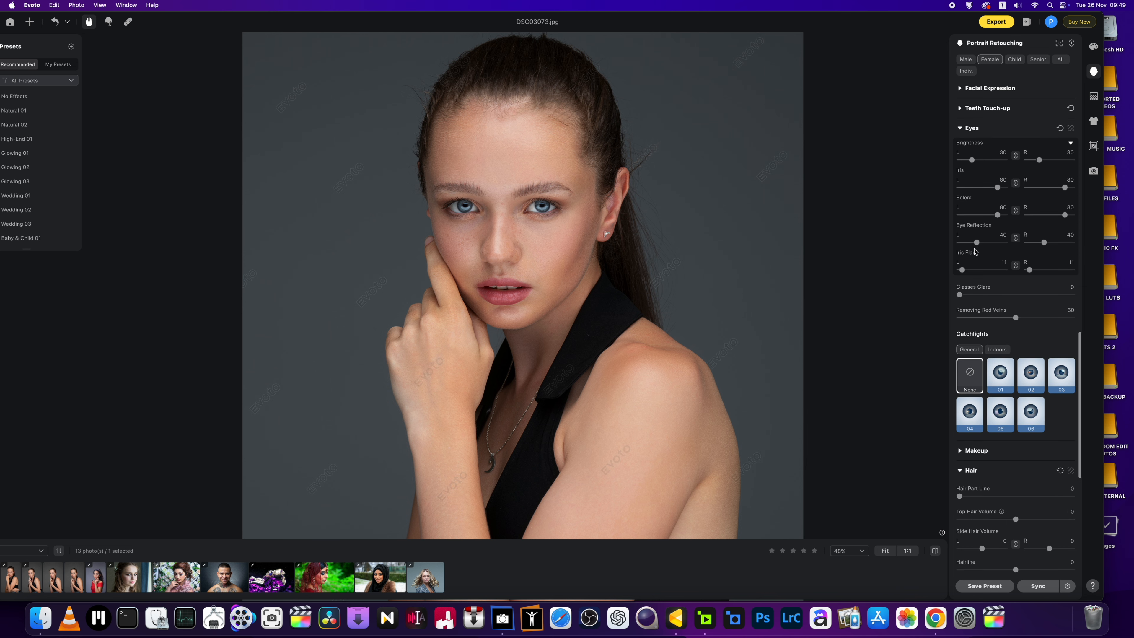
# Step: Shrink the head slightly with the Full Body Reshape Head slider at -5
pyautogui.click(961, 128)
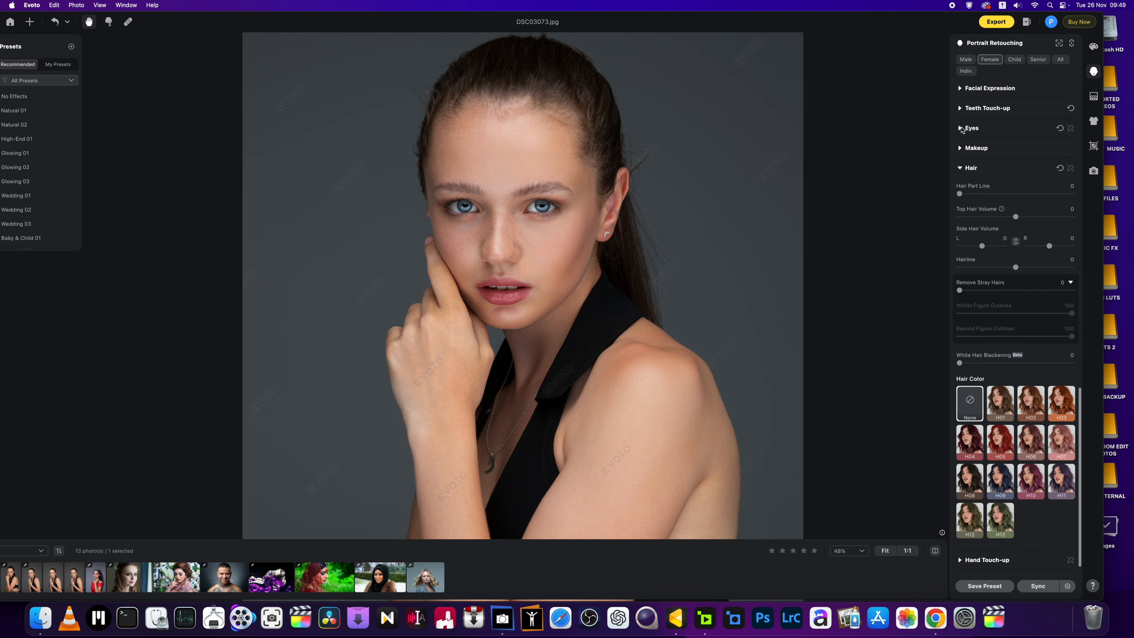
pyautogui.scroll(-1, 1035, 382)
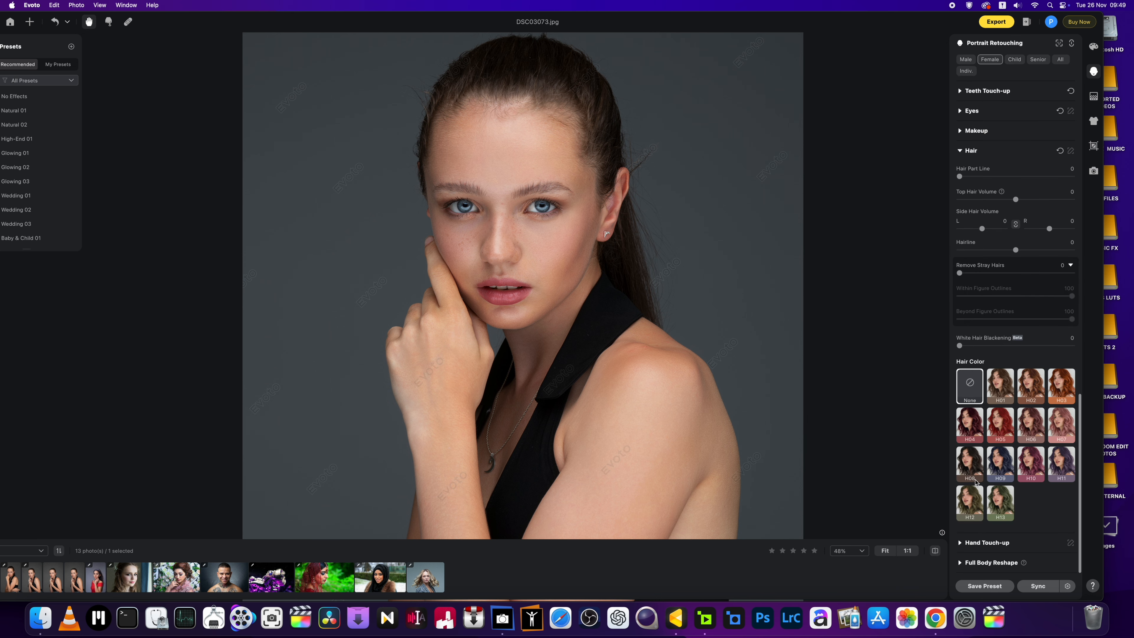
pyautogui.click(959, 563)
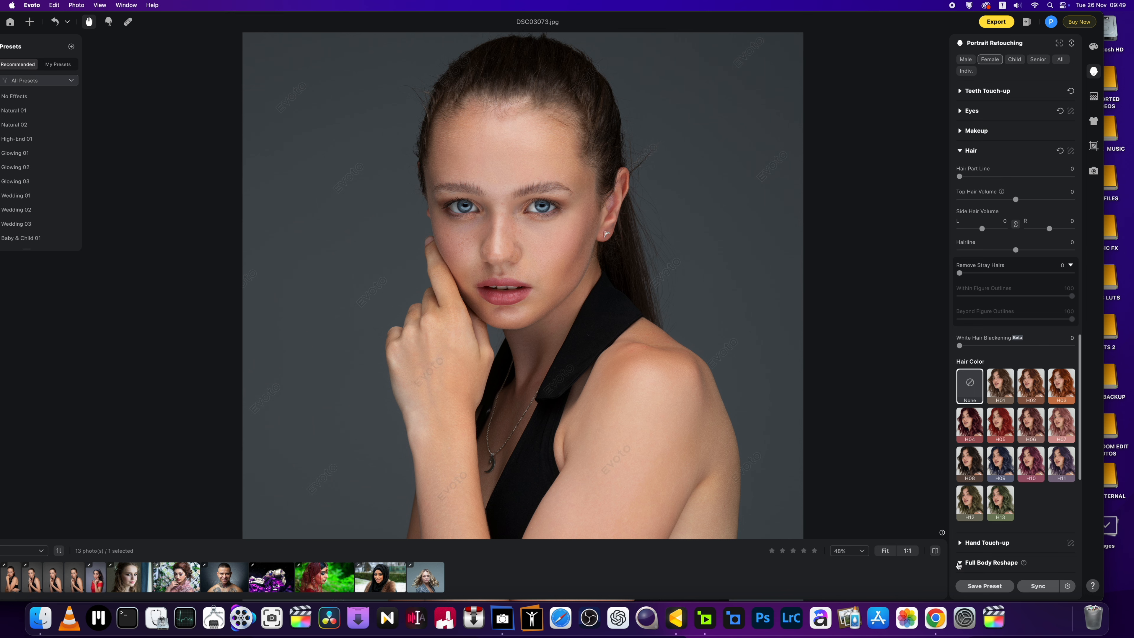
pyautogui.scroll(-10, 992, 518)
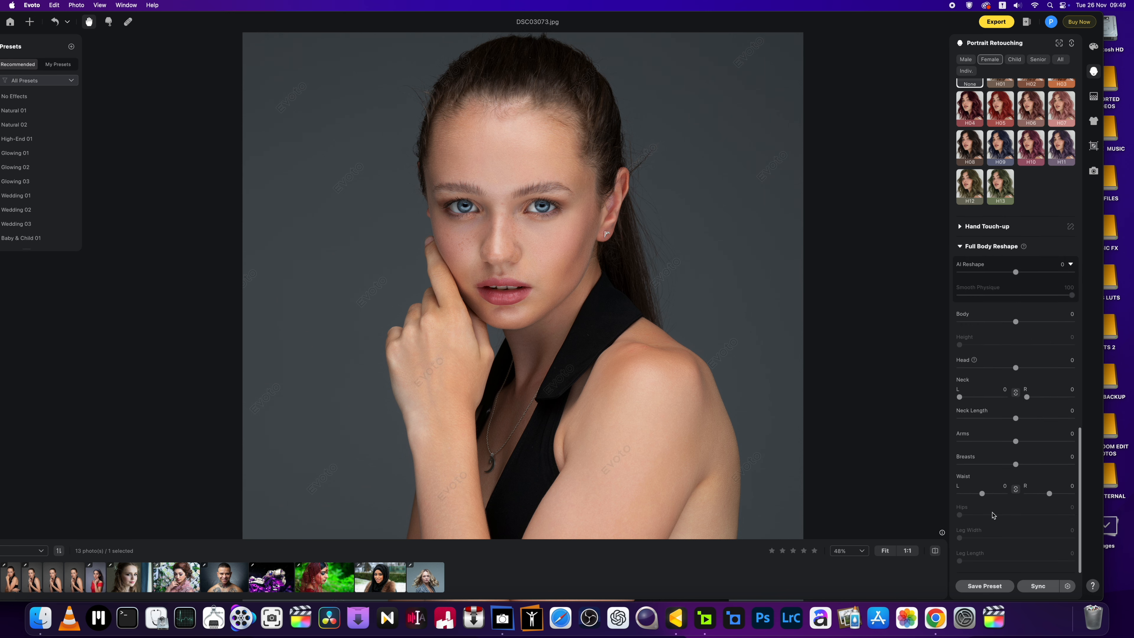
pyautogui.press('super+minus')
pyautogui.press('super+minus')
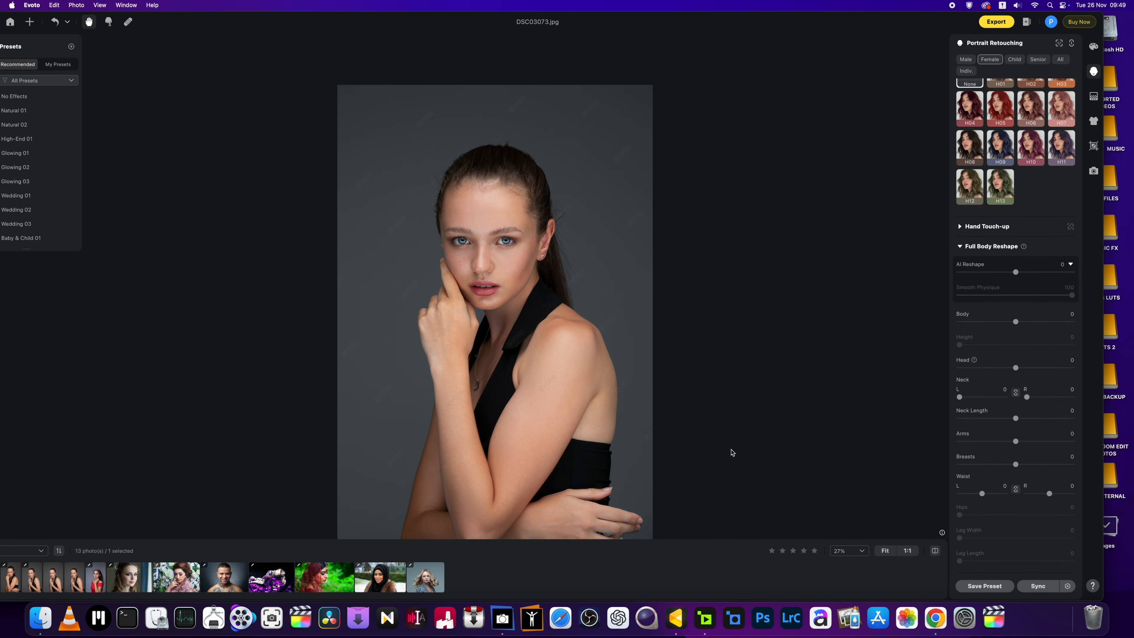
pyautogui.press('super+equal')
pyautogui.moveTo(593, 417); pyautogui.dragTo(627, 409)
pyautogui.moveTo(1020, 369); pyautogui.dragTo(1050, 402)
# Step: Add eyebrow makeup to both brows in the Makeup settings
pyautogui.click(959, 246)
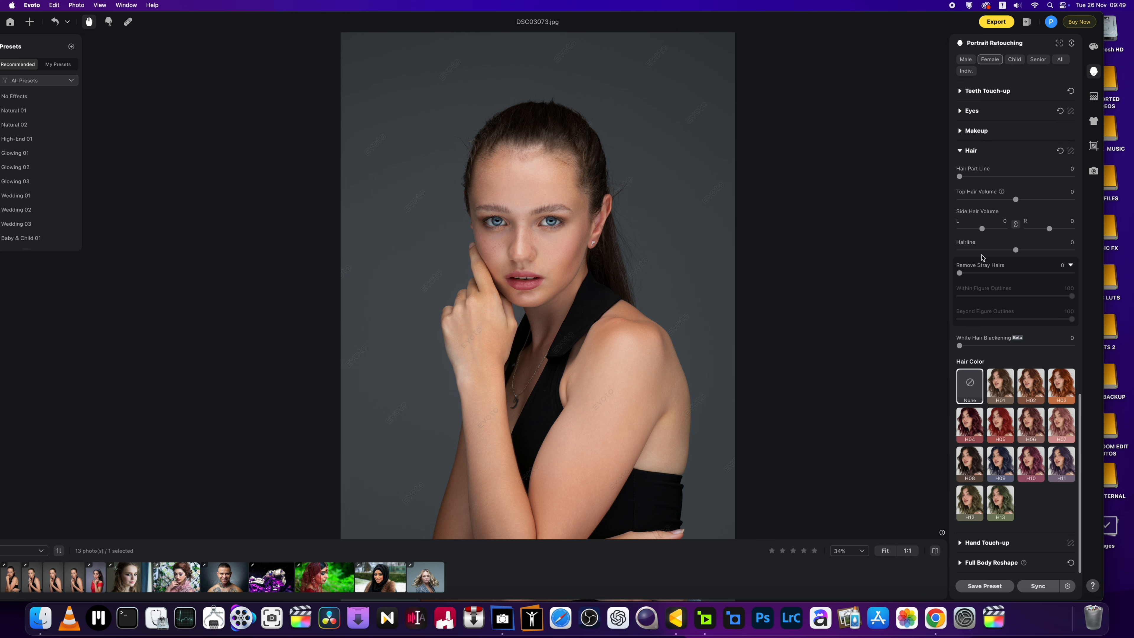
pyautogui.click(963, 185)
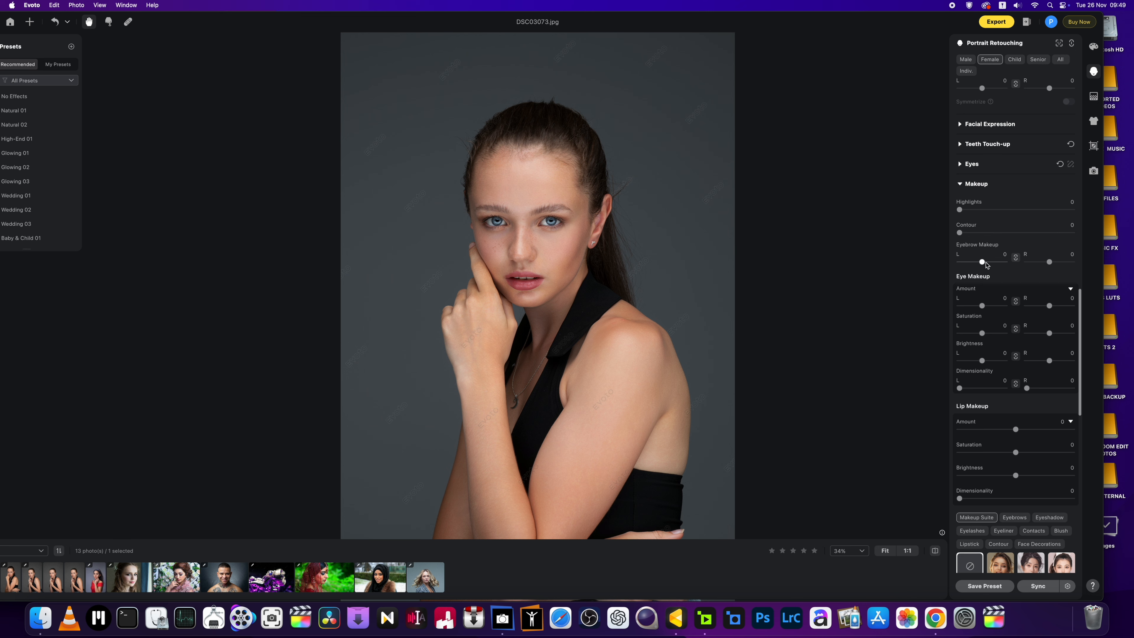
pyautogui.moveTo(982, 262); pyautogui.dragTo(993, 265)
# Step: Apply freckle face decoration preset 03 and raise its Amount to about 81
pyautogui.scroll(-10, 969, 389)
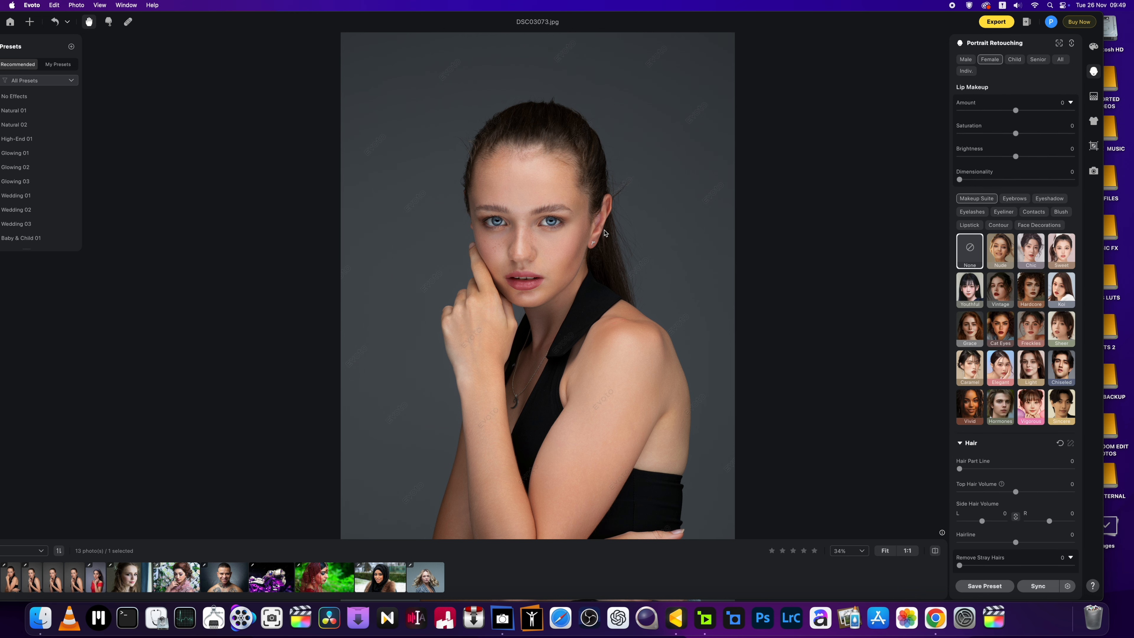
pyautogui.scroll(5, 518, 241)
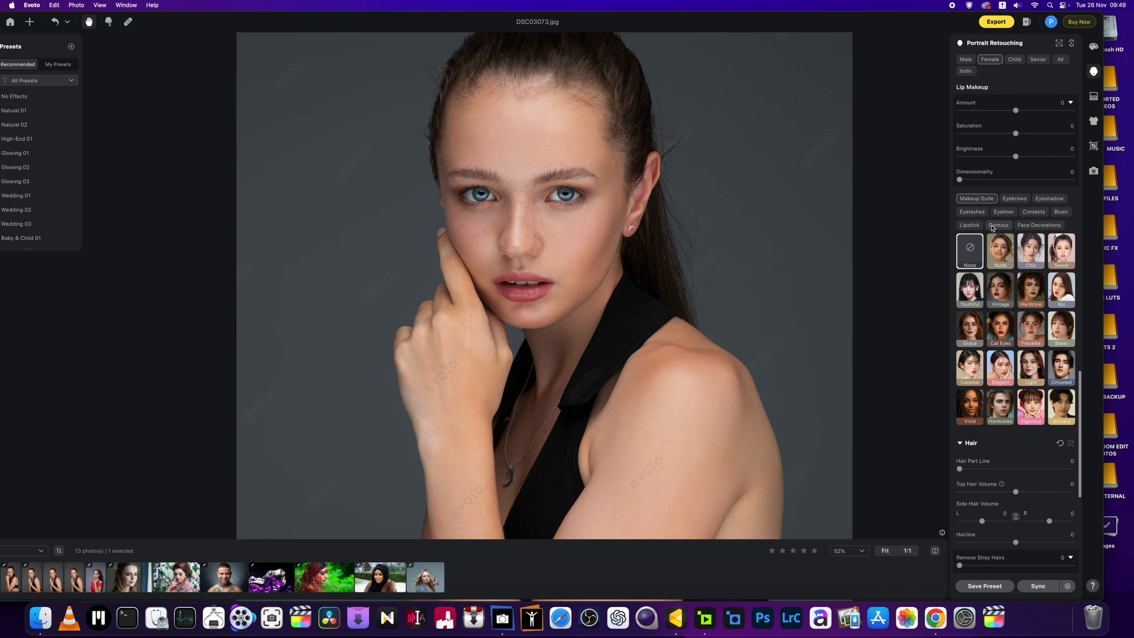
pyautogui.click(1039, 225)
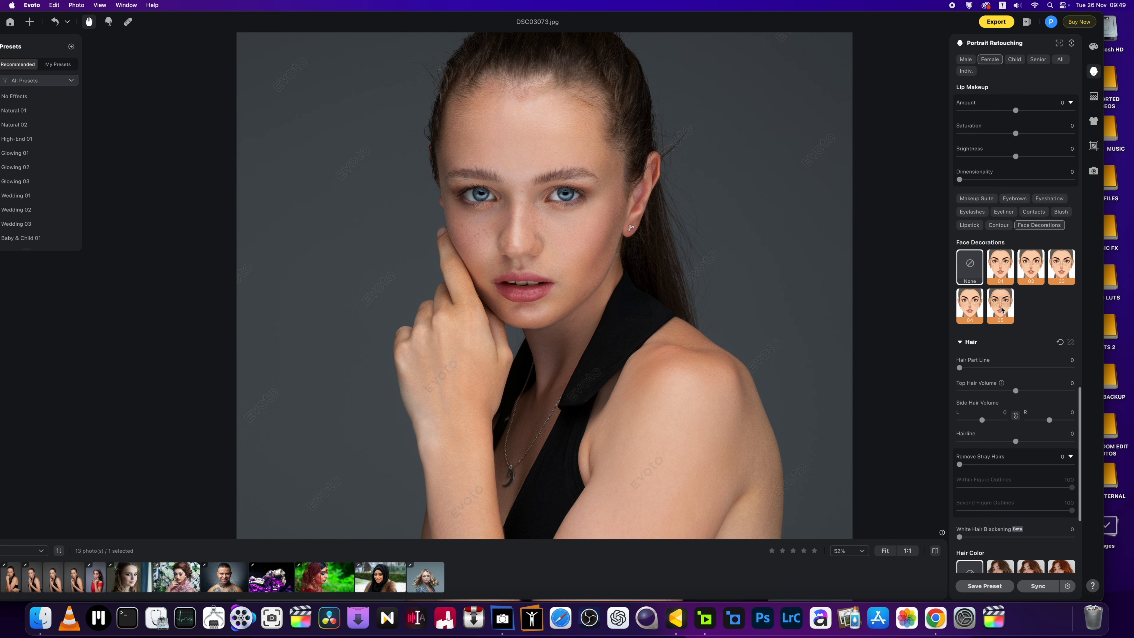
pyautogui.click(1002, 309)
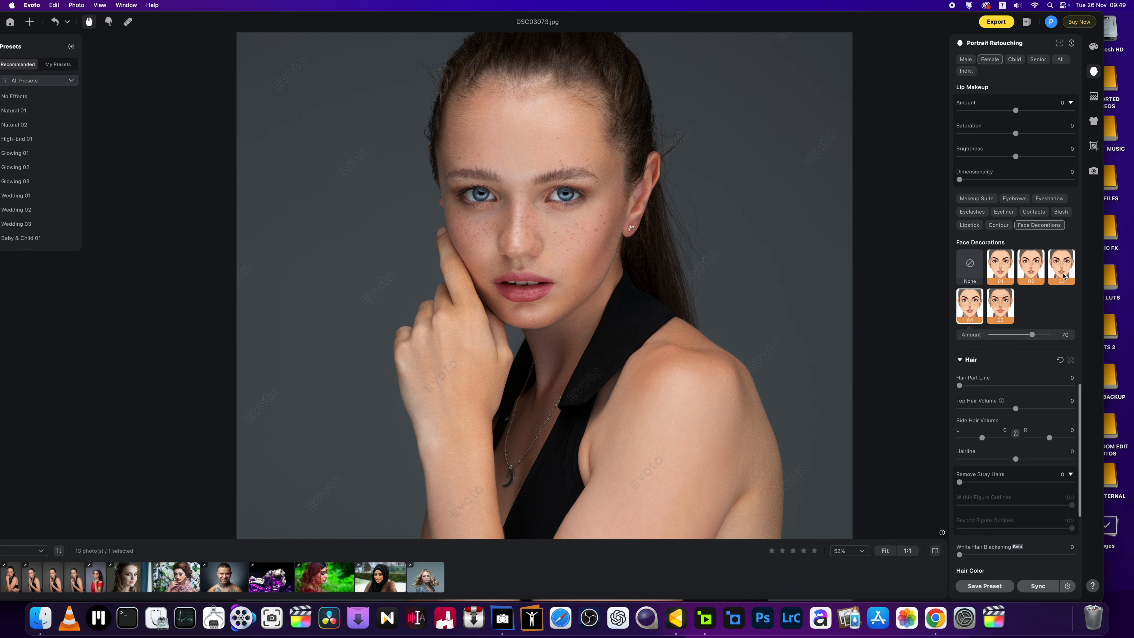
pyautogui.click(1063, 275)
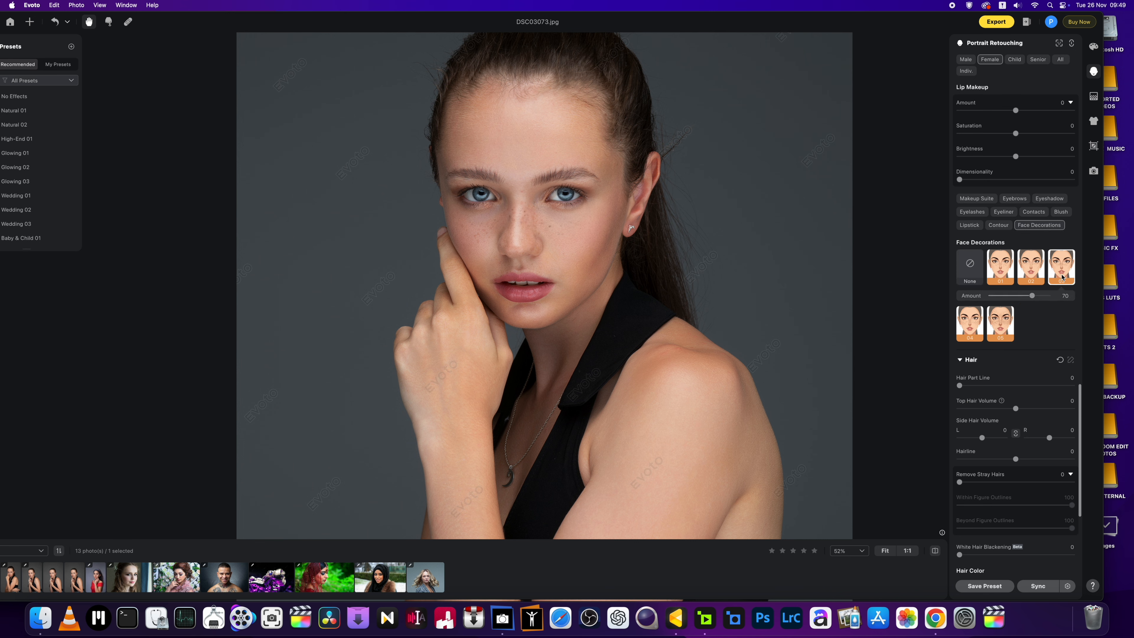
pyautogui.moveTo(1032, 296); pyautogui.dragTo(1040, 300)
# Step: Try contour presets 01 to 03, keep 04, and raise its Amount to 79
pyautogui.click(999, 226)
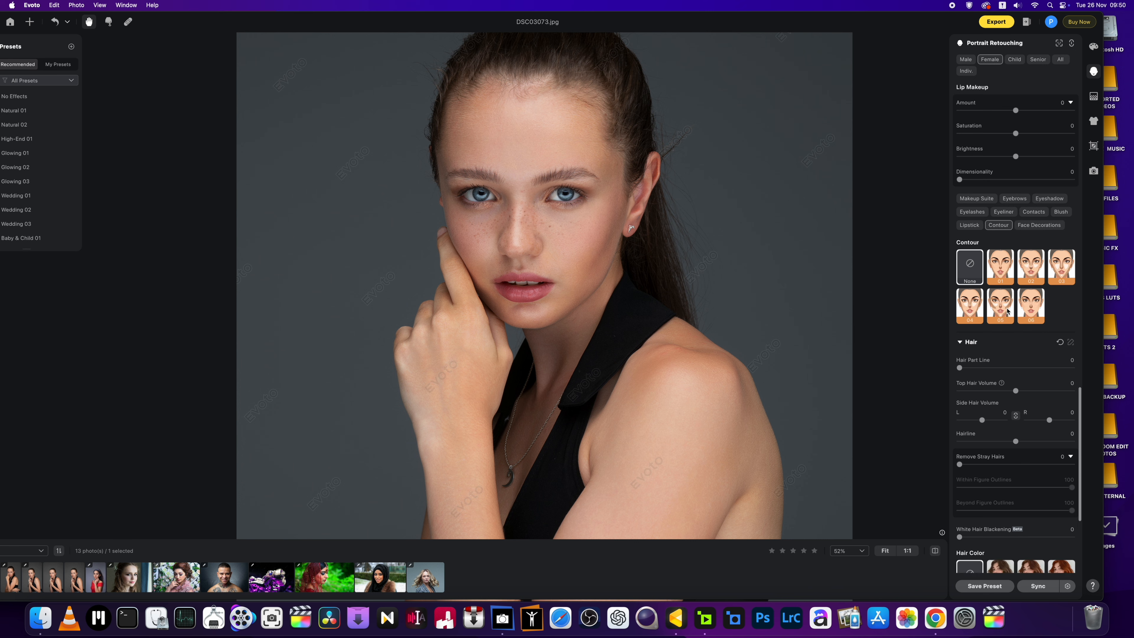
pyautogui.click(1004, 275)
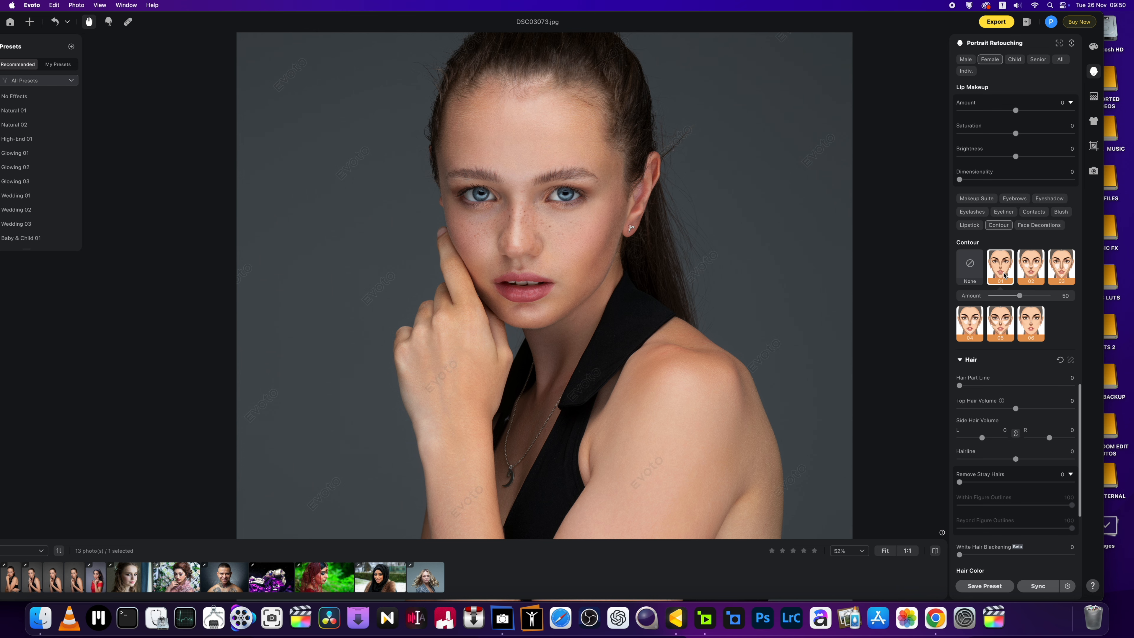
pyautogui.press('super+minus')
pyautogui.press('super+minus')
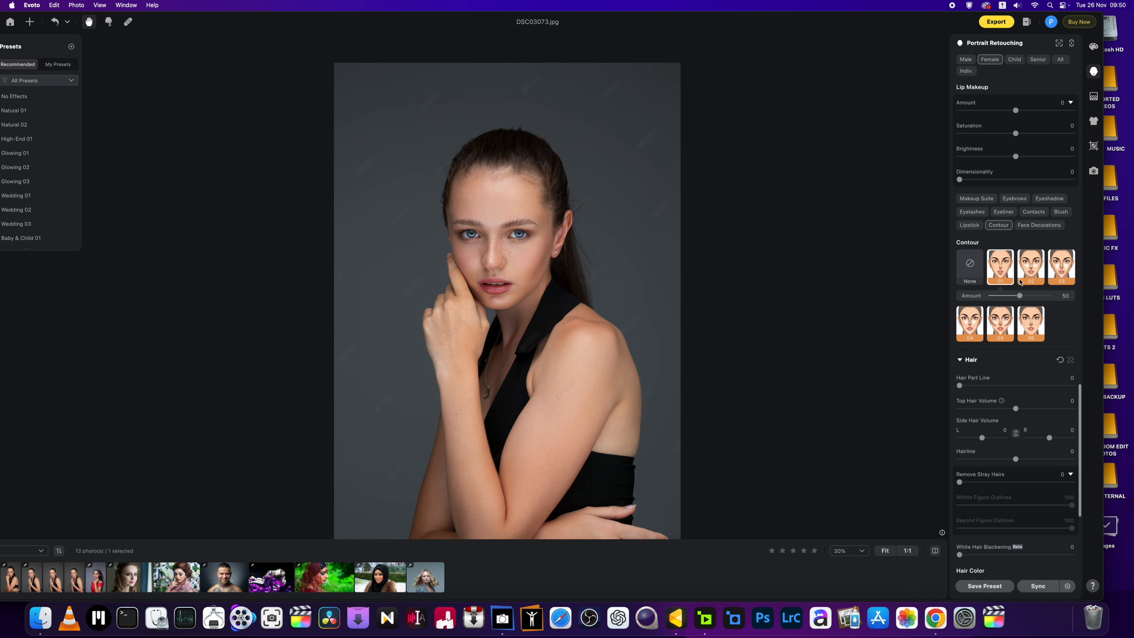
pyautogui.click(1033, 277)
pyautogui.click(1063, 274)
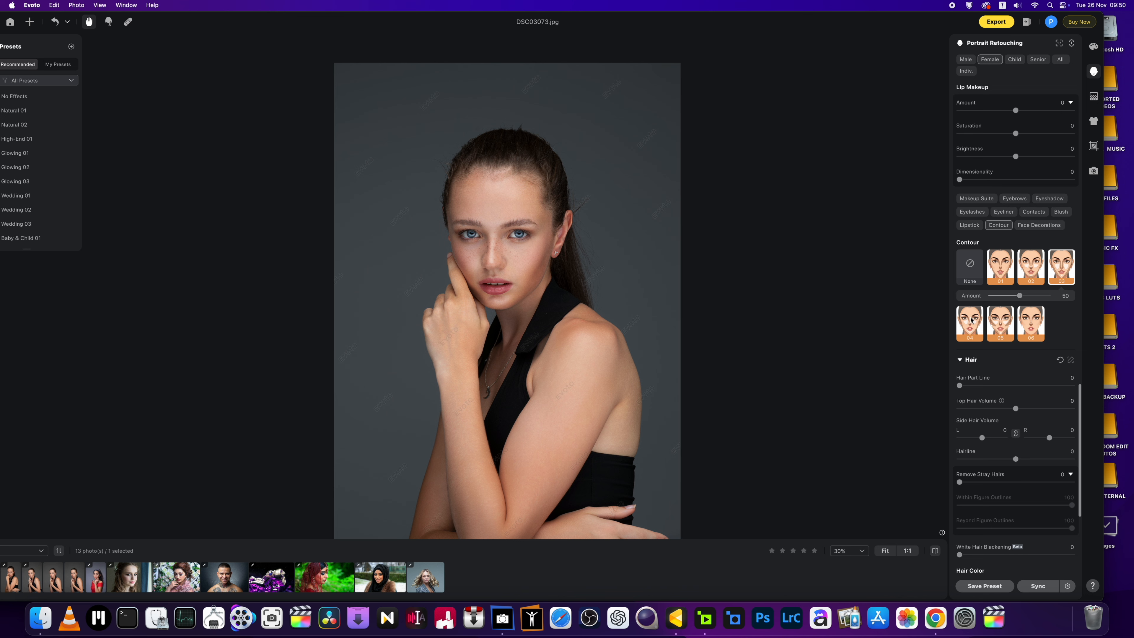
pyautogui.click(971, 325)
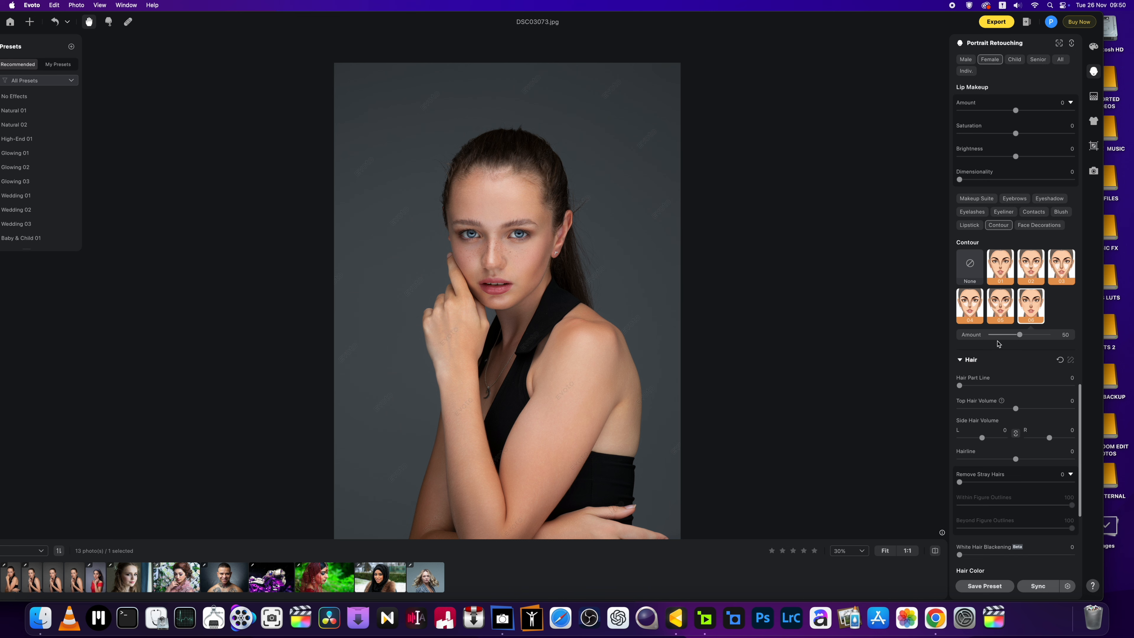
pyautogui.moveTo(1020, 335)
pyautogui.mouseDown()
pyautogui.moveTo(1062, 341)
pyautogui.moveTo(1038, 342)
pyautogui.mouseUp()
pyautogui.scroll(4, 1038, 342)
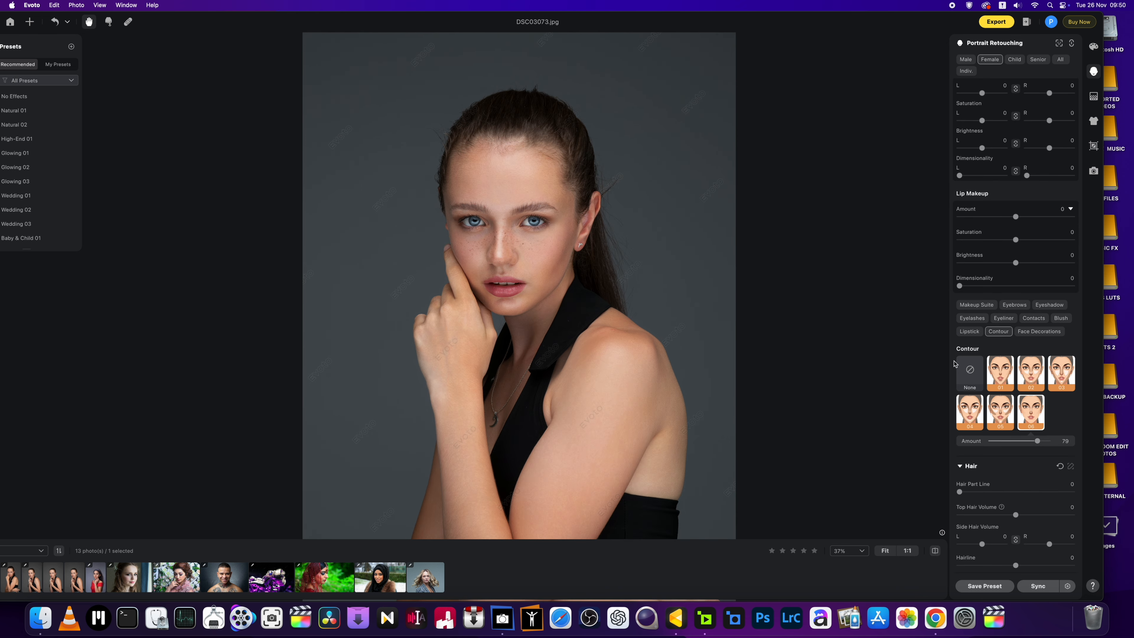
# Step: Apply pink lipstick shade 07 with a Dewy texture at amount 45
pyautogui.click(970, 331)
pyautogui.click(1067, 409)
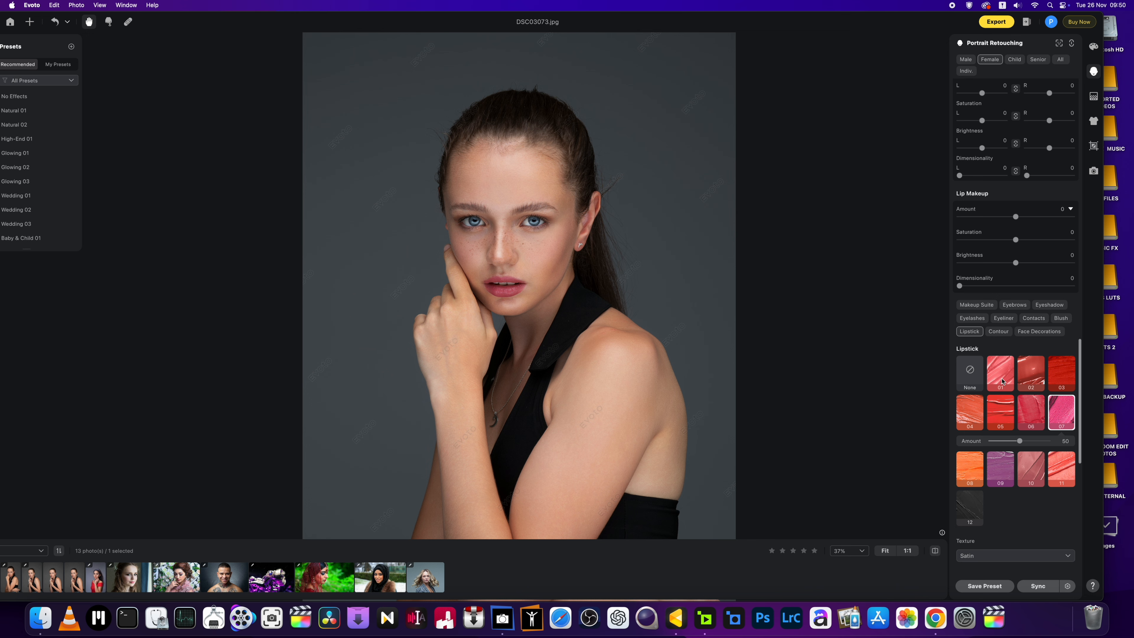
pyautogui.scroll(-4, 1004, 422)
pyautogui.click(1008, 450)
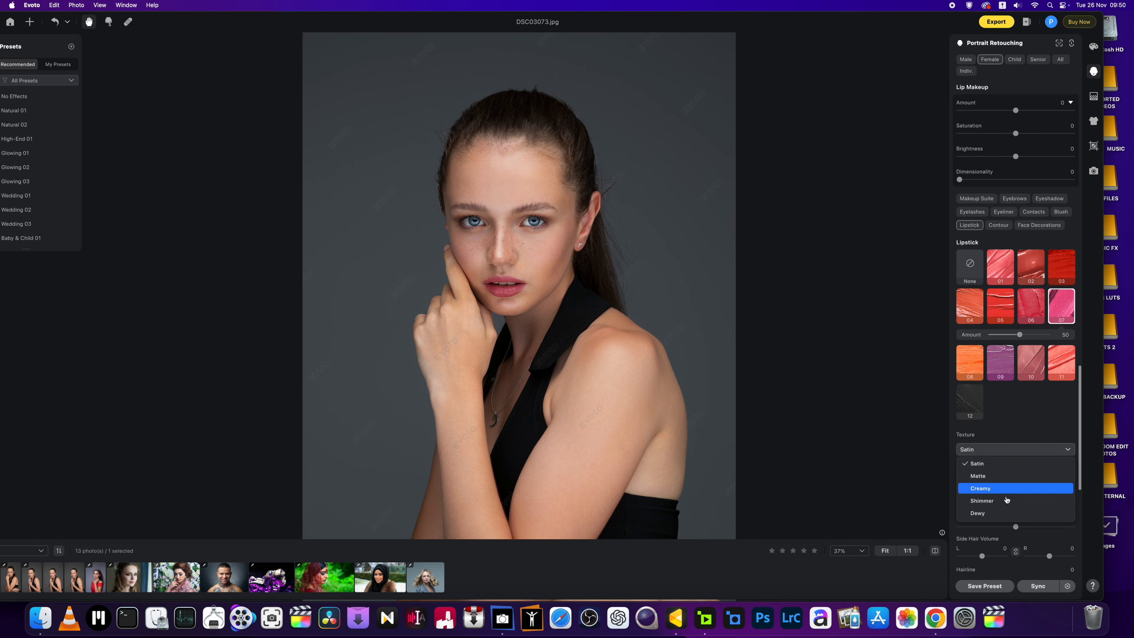
pyautogui.click(1005, 514)
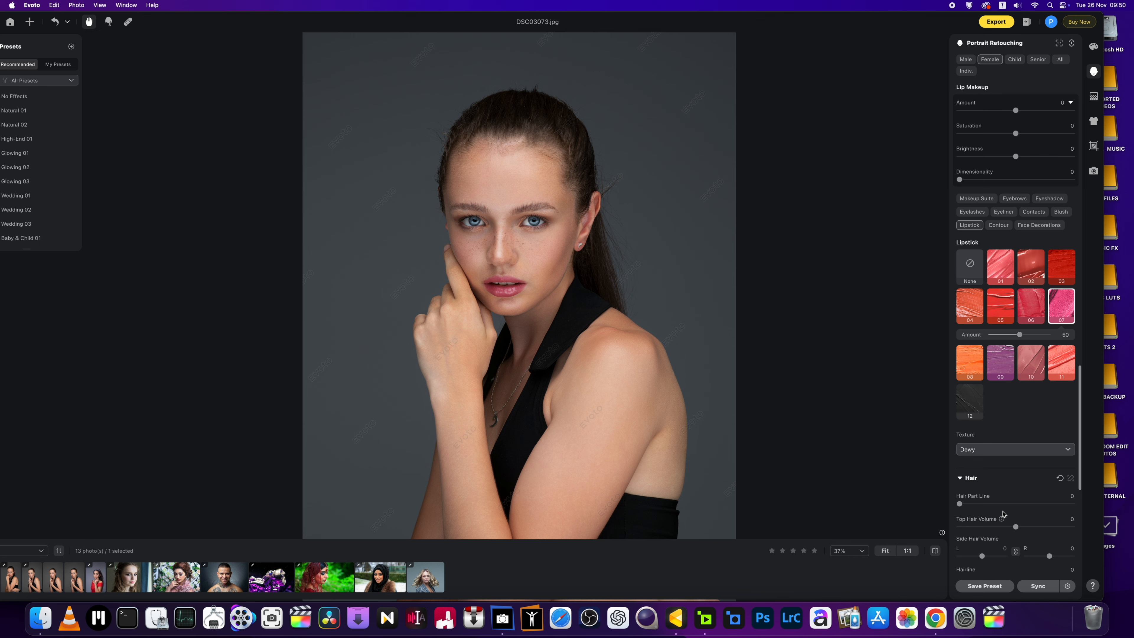
pyautogui.scroll(2, 531, 301)
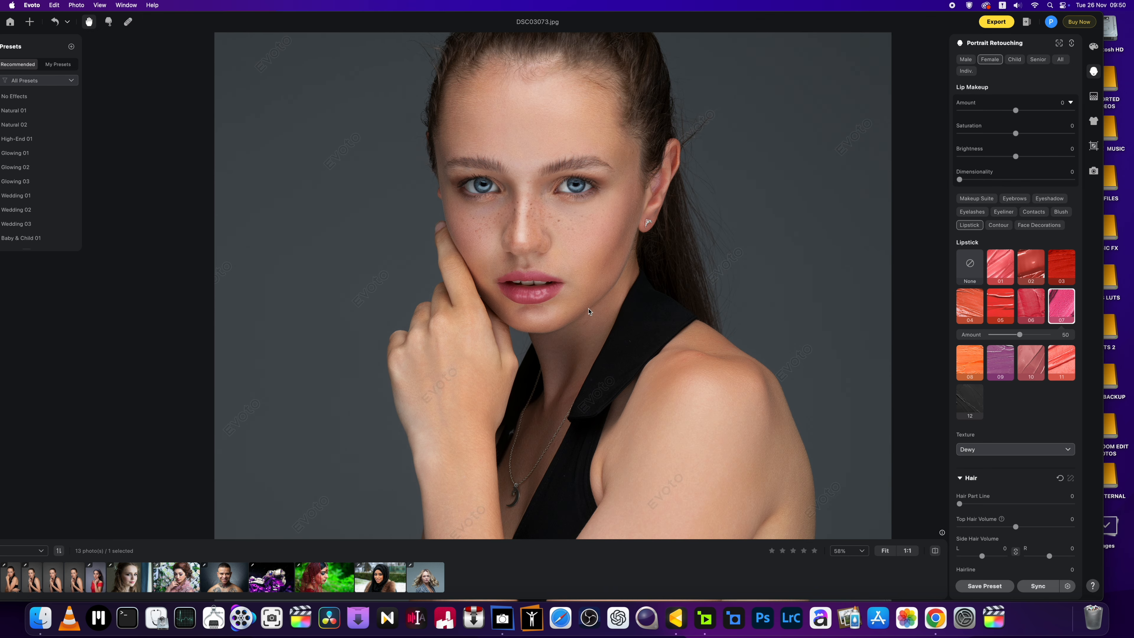
pyautogui.moveTo(1019, 338); pyautogui.dragTo(1016, 338)
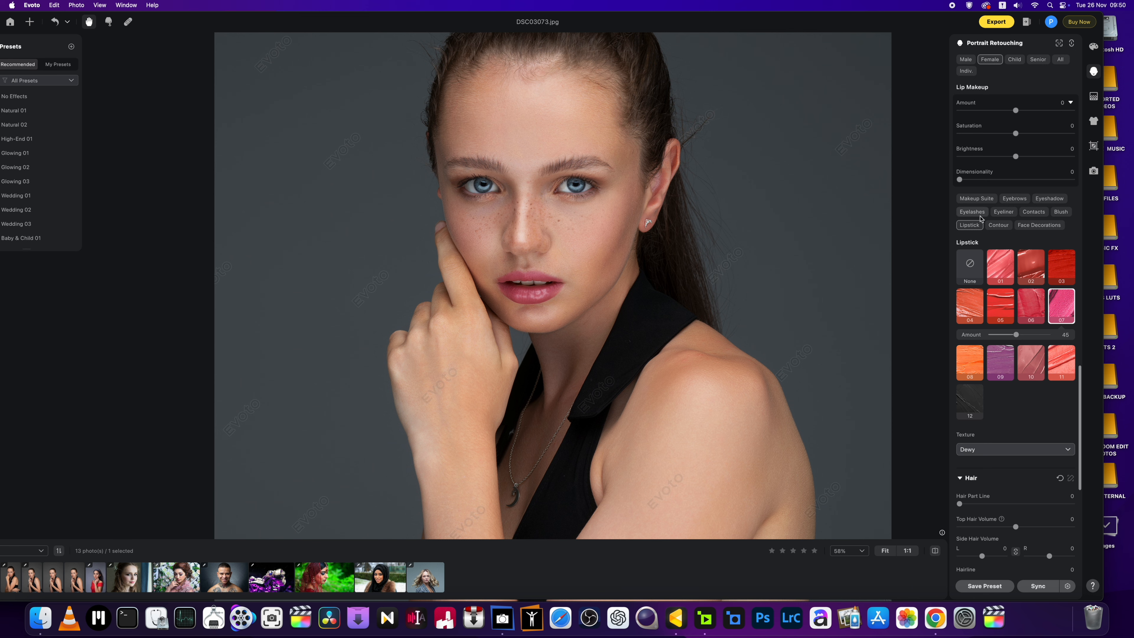
# Step: Add eyelash style 07 with the upper lashes raised to 86
pyautogui.click(972, 211)
pyautogui.press('super+minus')
pyautogui.press('super+minus')
pyautogui.press('super+equal')
pyautogui.press('super+equal')
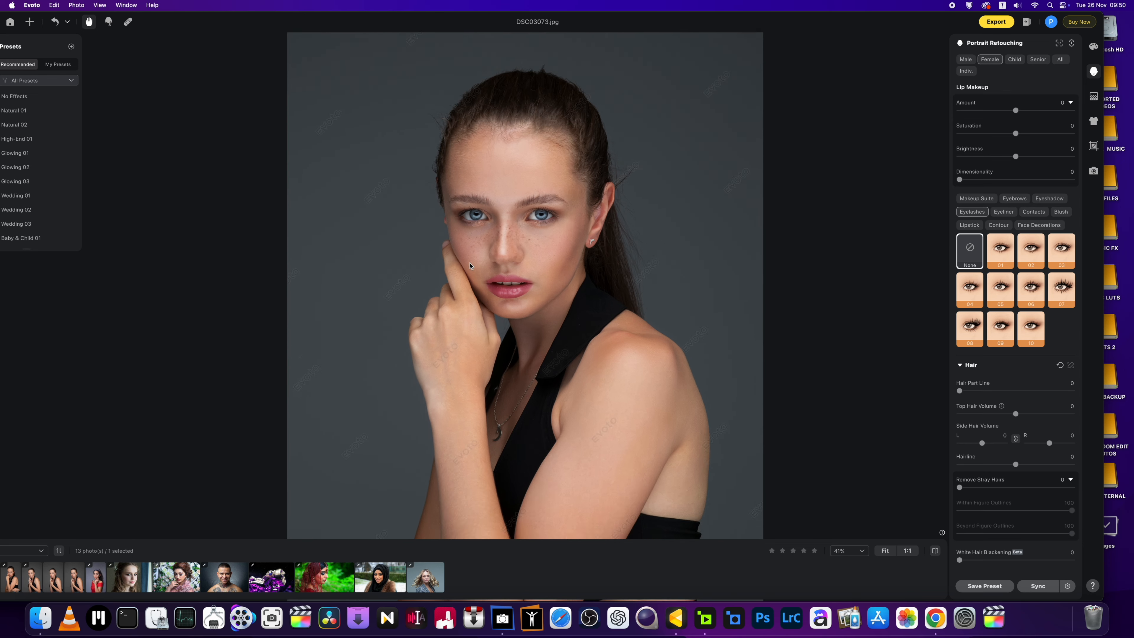
pyautogui.click(1032, 293)
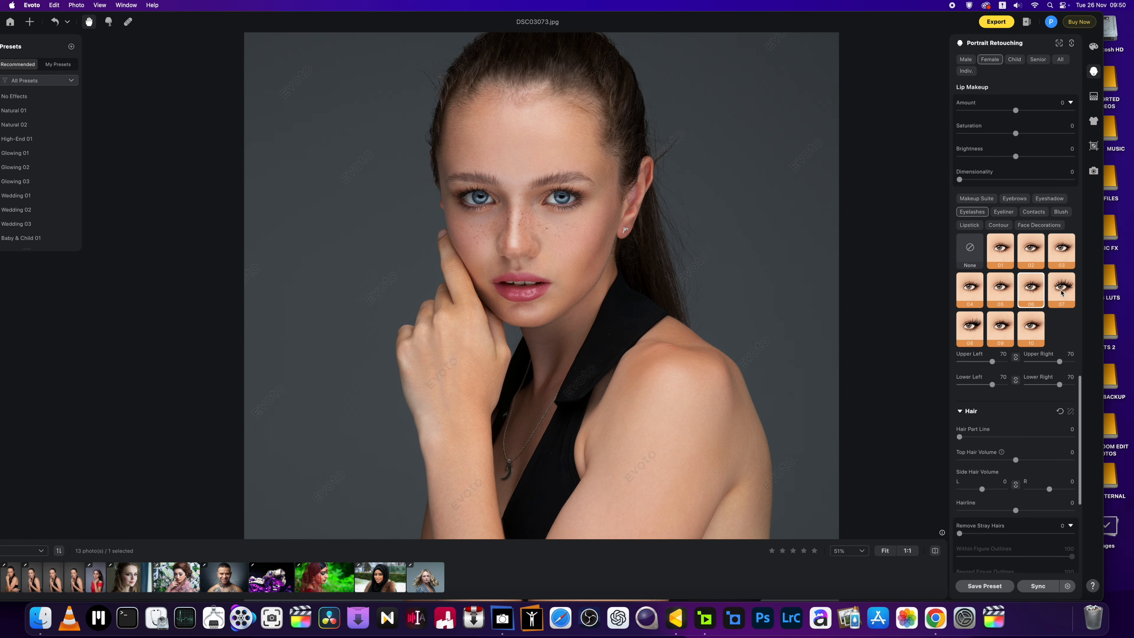
pyautogui.click(1061, 293)
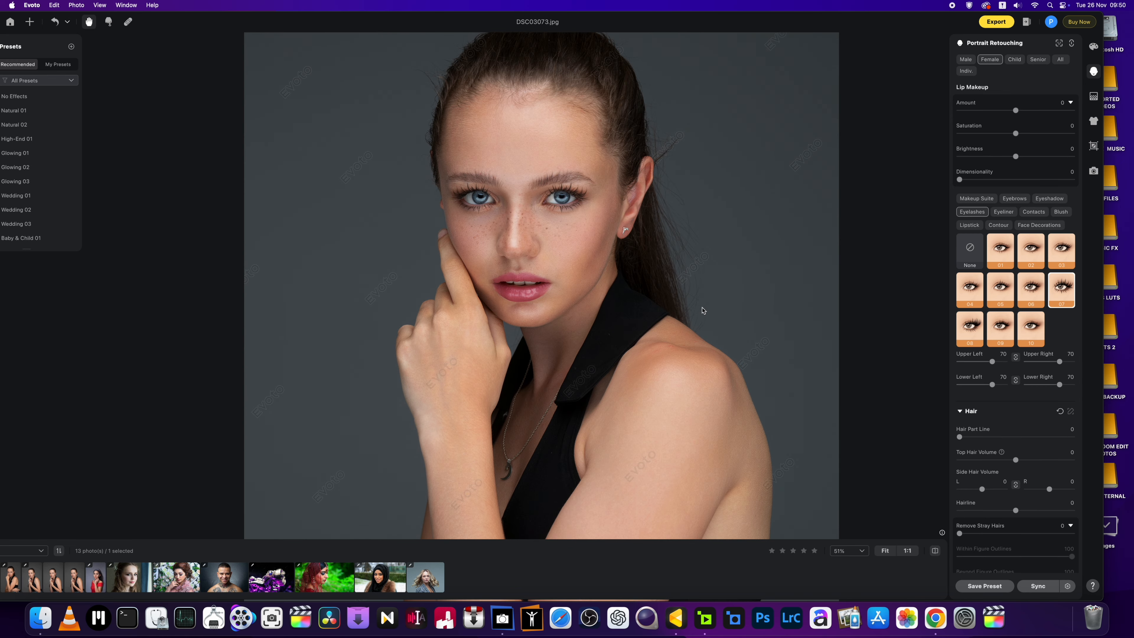
pyautogui.moveTo(992, 360)
pyautogui.mouseDown()
pyautogui.moveTo(1011, 365)
pyautogui.moveTo(1000, 364)
pyautogui.mouseUp()
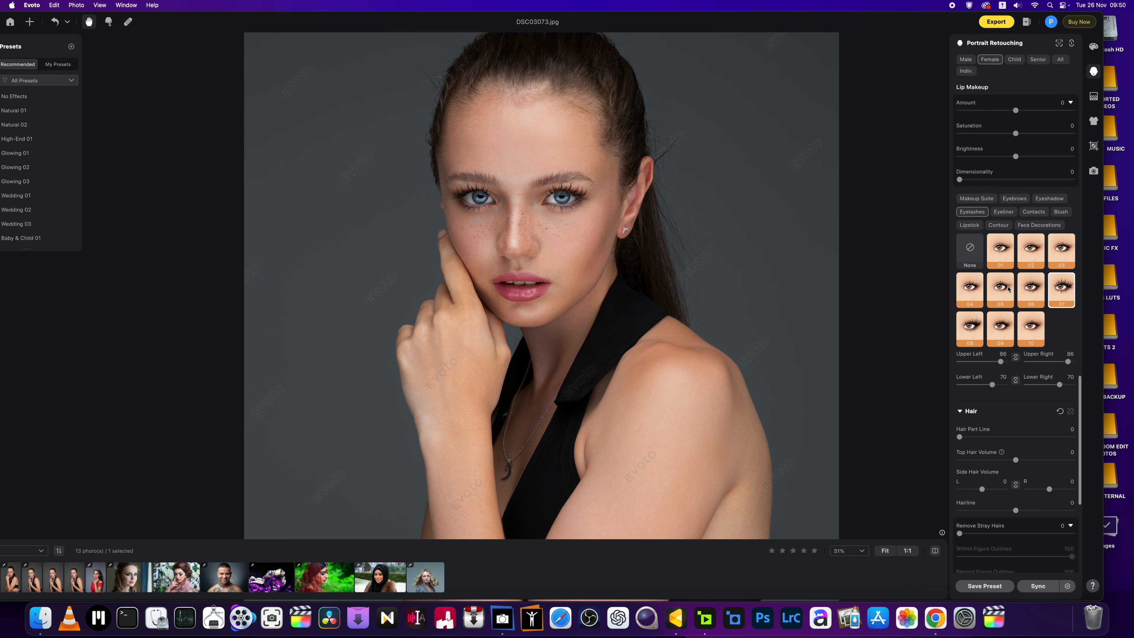
# Step: Apply eyeliner style 04 and soften its Amount to 49
pyautogui.click(1005, 213)
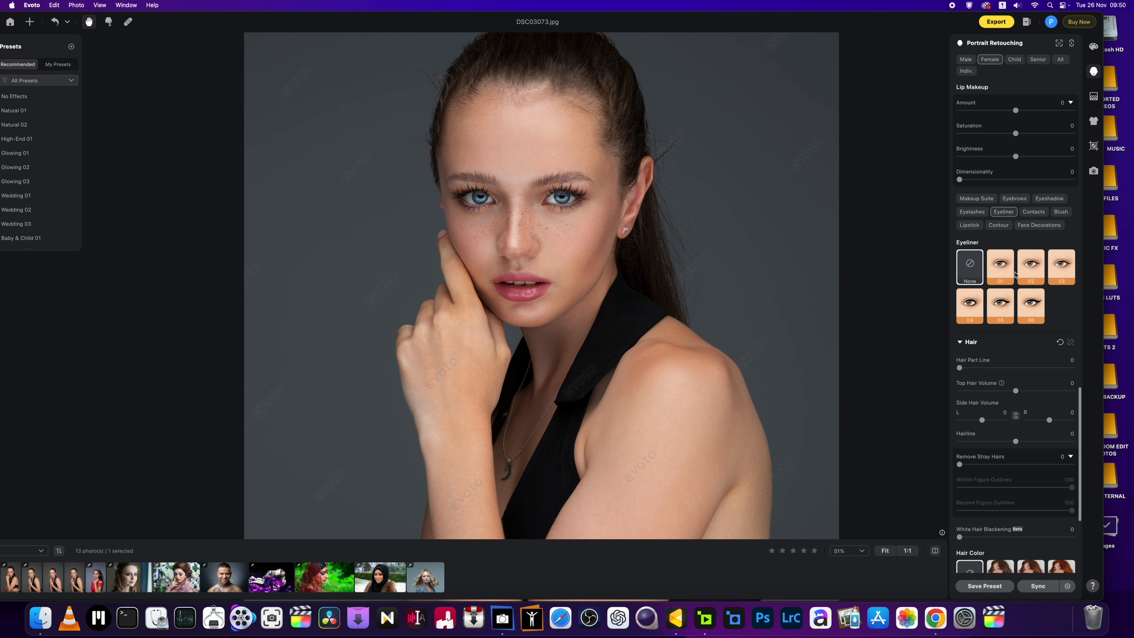
pyautogui.click(978, 308)
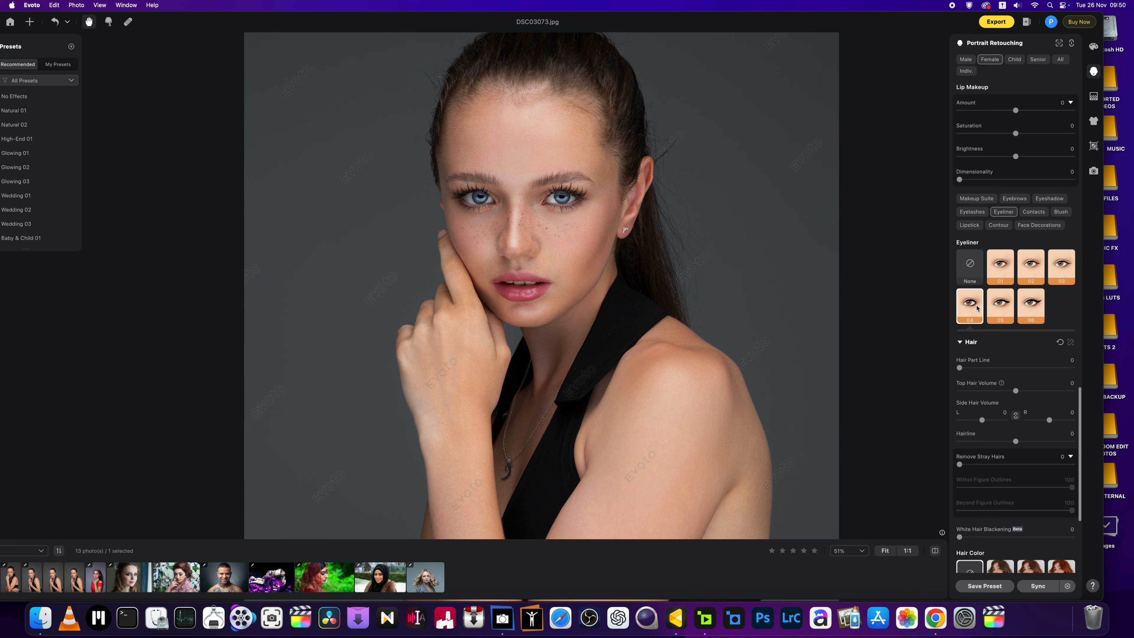
pyautogui.moveTo(1031, 336)
pyautogui.mouseDown()
pyautogui.moveTo(993, 335)
pyautogui.moveTo(1032, 336)
pyautogui.moveTo(1020, 342)
pyautogui.mouseUp()
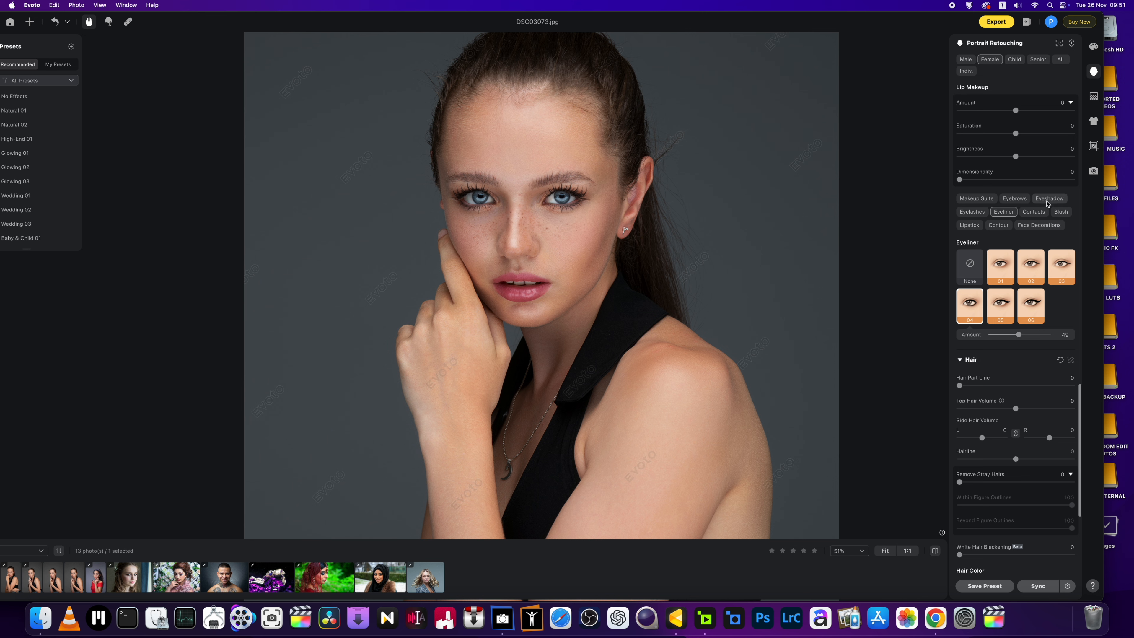
# Step: Show the Eyebrows makeup presets, then zoom and recentre the canvas to inspect the face
pyautogui.click(1015, 199)
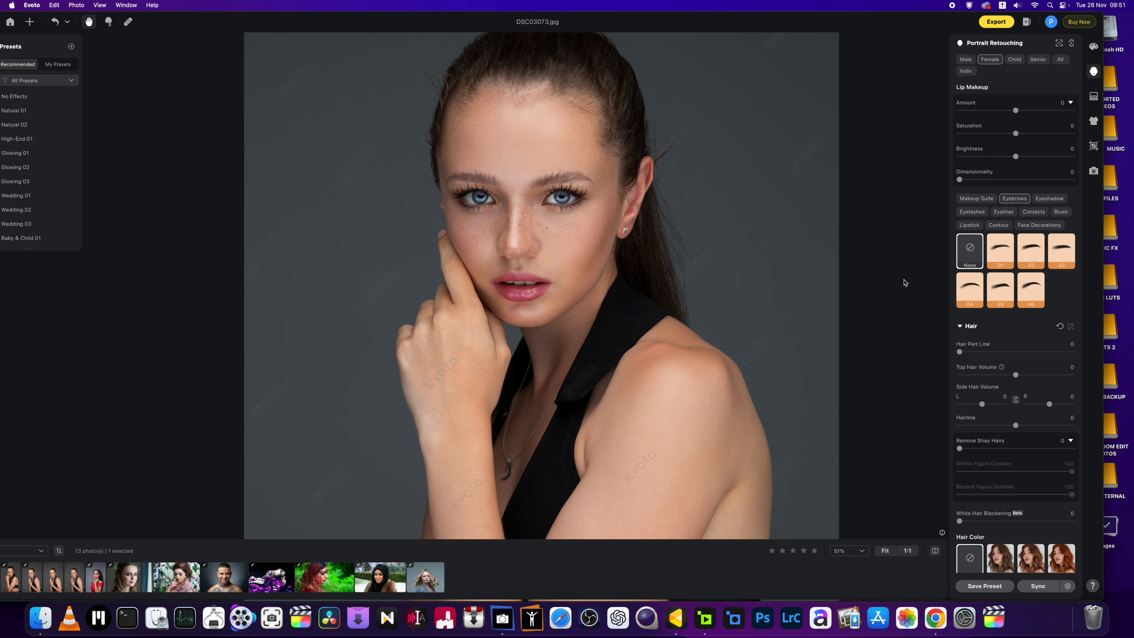
pyautogui.scroll(-4, 671, 307)
pyautogui.scroll(2, 655, 315)
pyautogui.scroll(2, 527, 329)
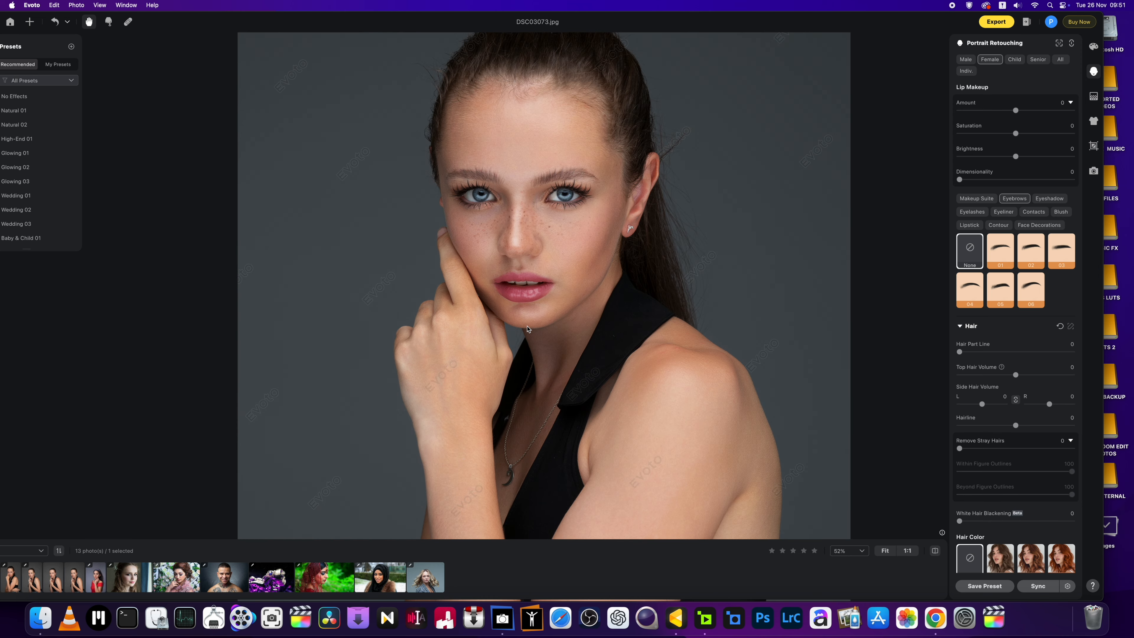
pyautogui.moveTo(602, 321); pyautogui.dragTo(548, 368)
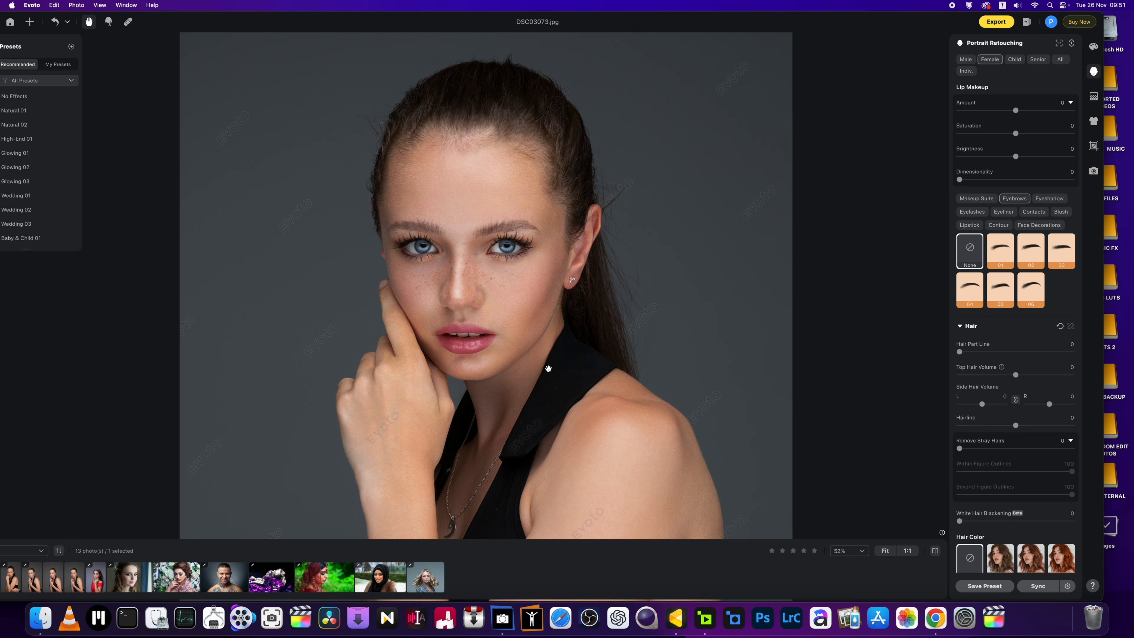
pyautogui.scroll(-2, 549, 369)
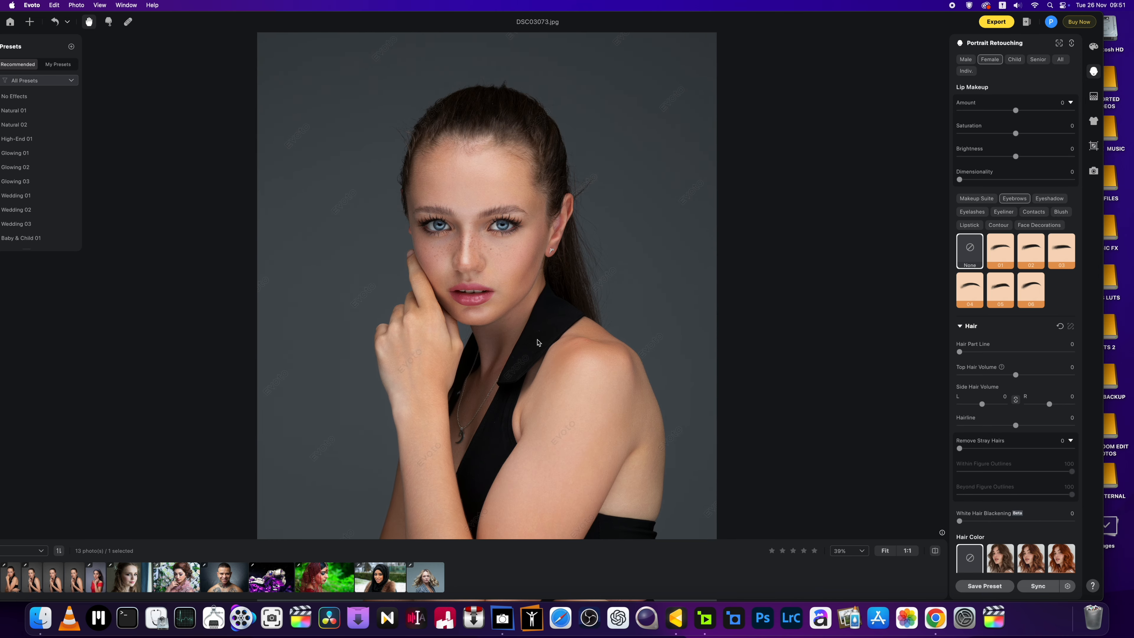
pyautogui.scroll(-1, 537, 342)
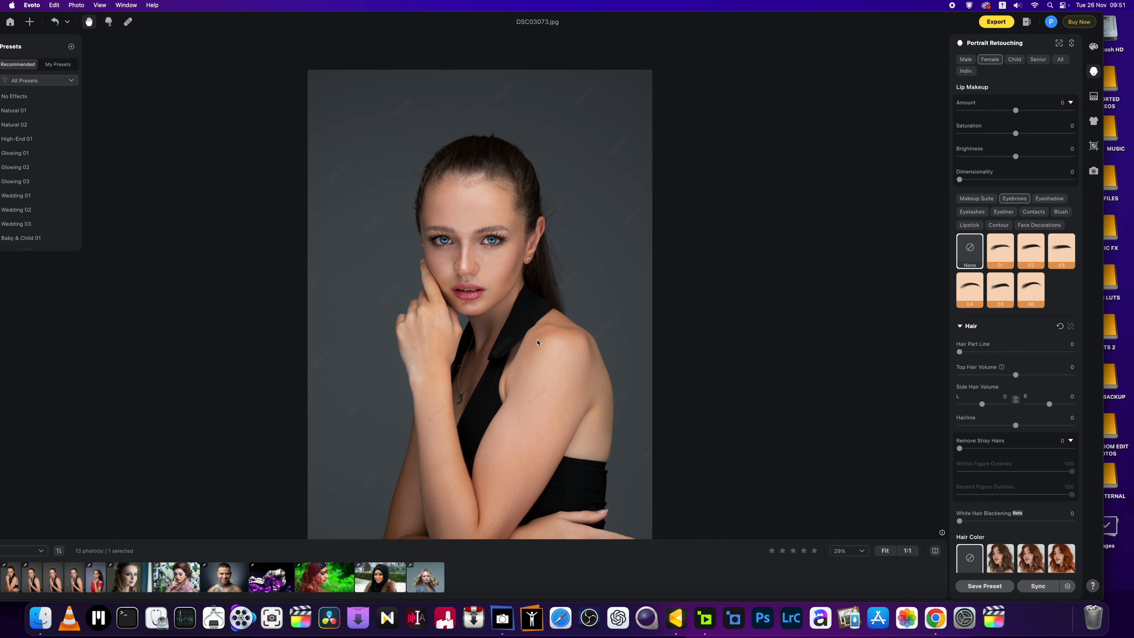
pyautogui.scroll(2, 537, 343)
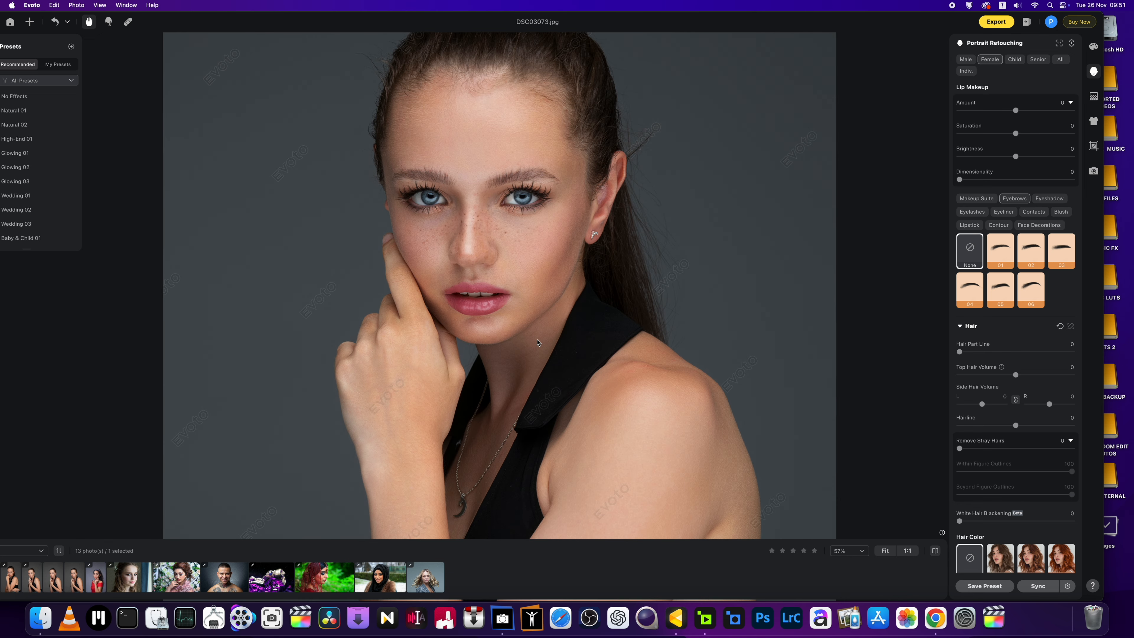